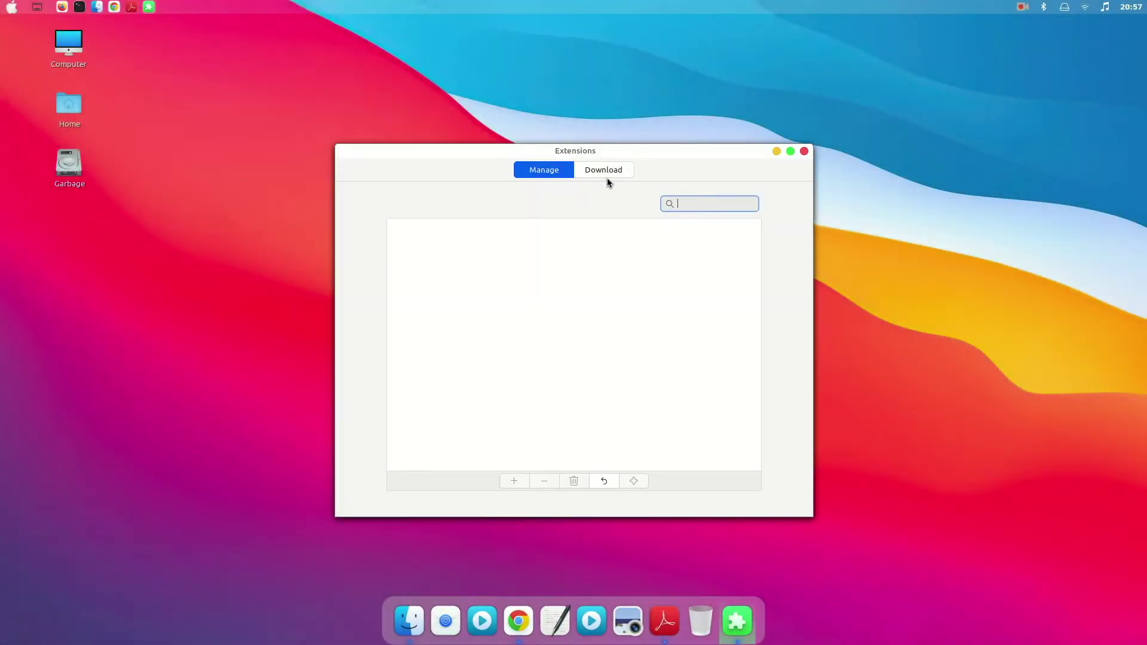
Preview the finished macOS-style desktop by switching through the workspaces and viewing the workspace overview
{"action": "left_click", "coordinate": [603, 170]}
{"action": "key", "text": "ctrl+alt+Right"}
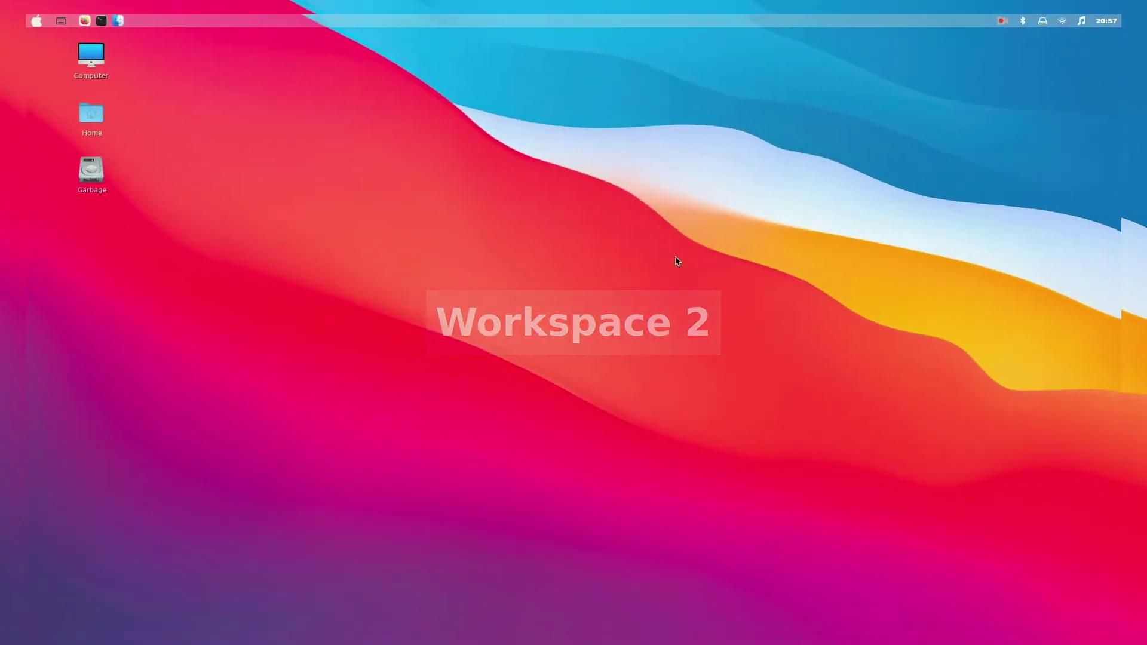
{"action": "key", "text": "ctrl+alt+Right"}
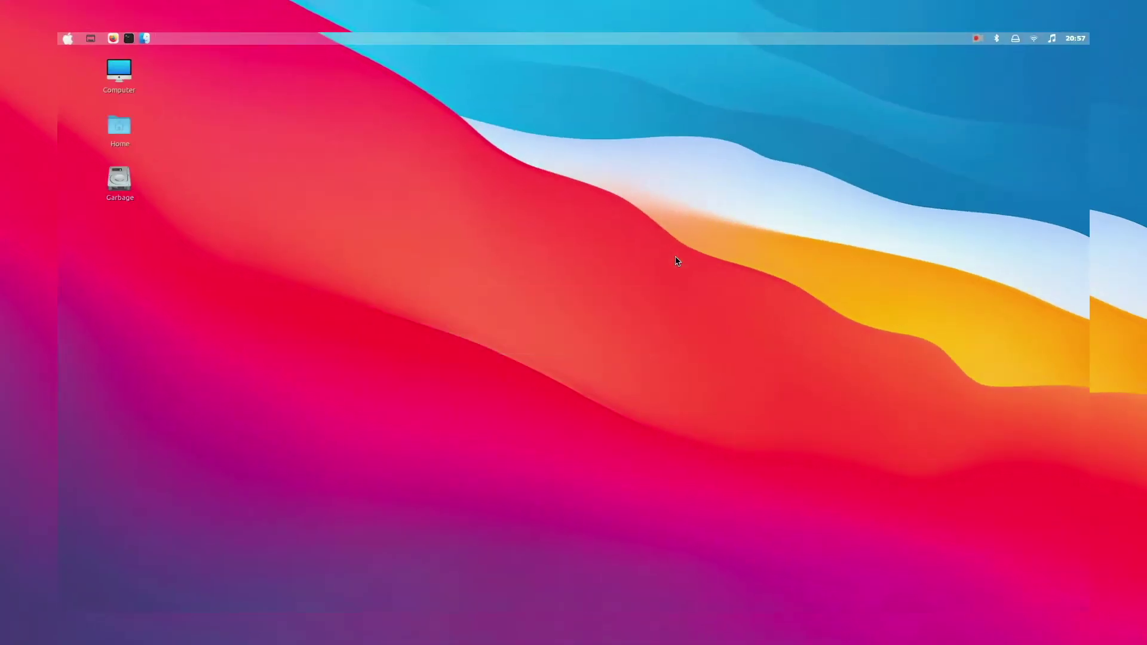
{"action": "key", "text": "ctrl+alt+Up"}
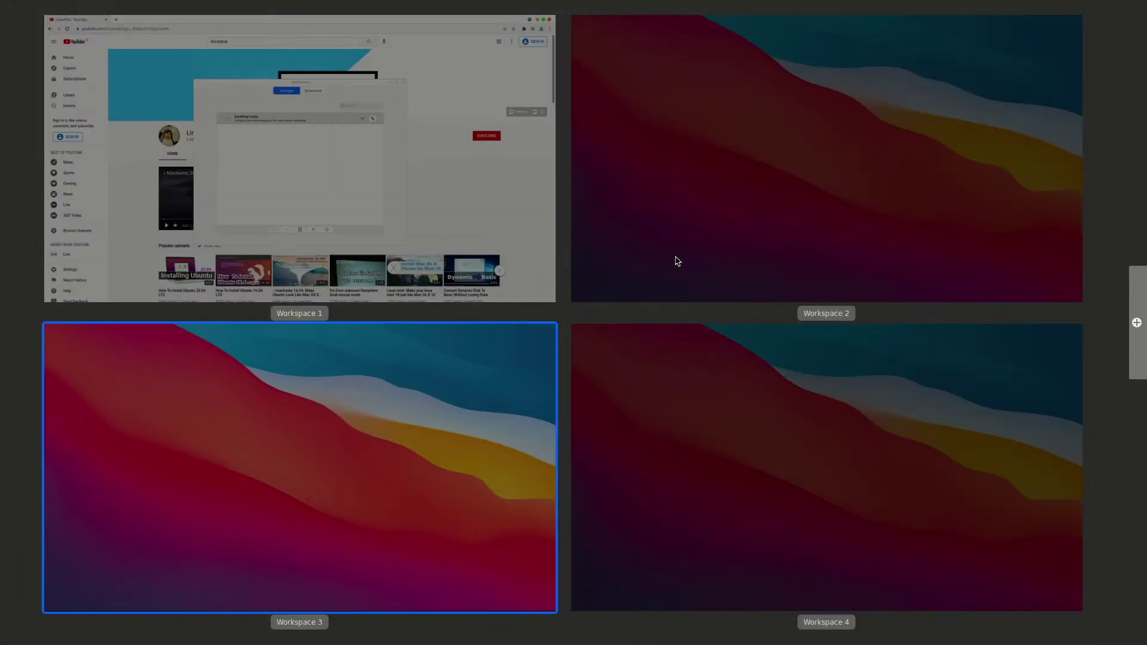
{"action": "key", "text": "Escape"}
{"action": "left_click", "coordinate": [1068, 6]}
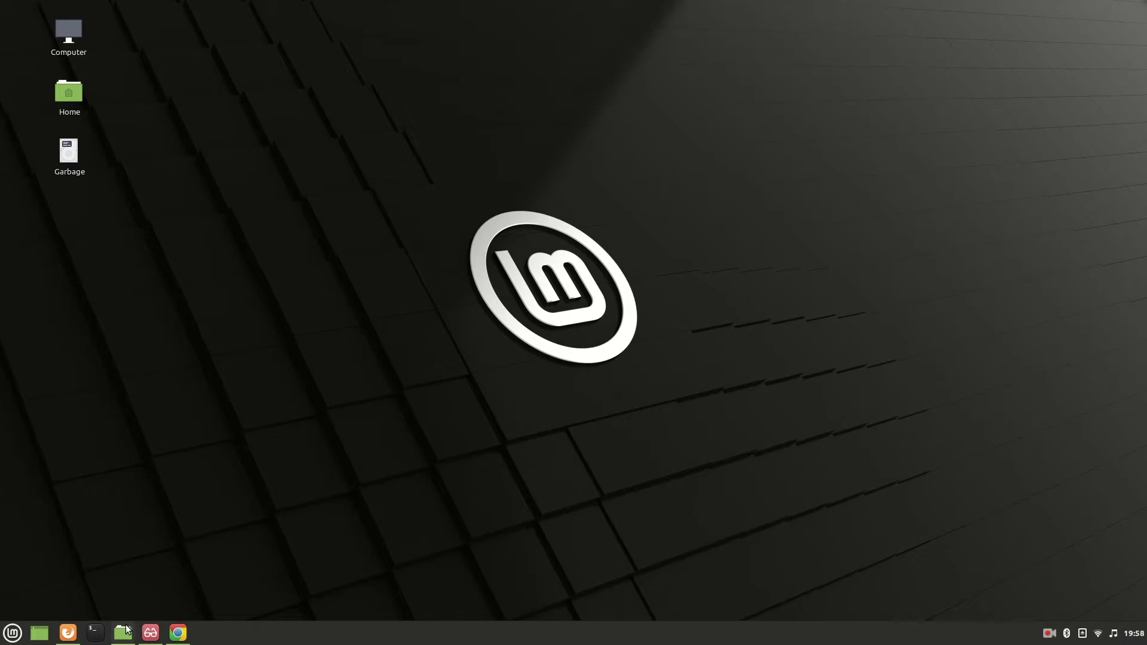
Switch to the PDF of links and open both theme pages, gnome-look.org/p/1405530 and gnome-look.org/p/1403328
{"action": "left_click", "coordinate": [153, 635]}
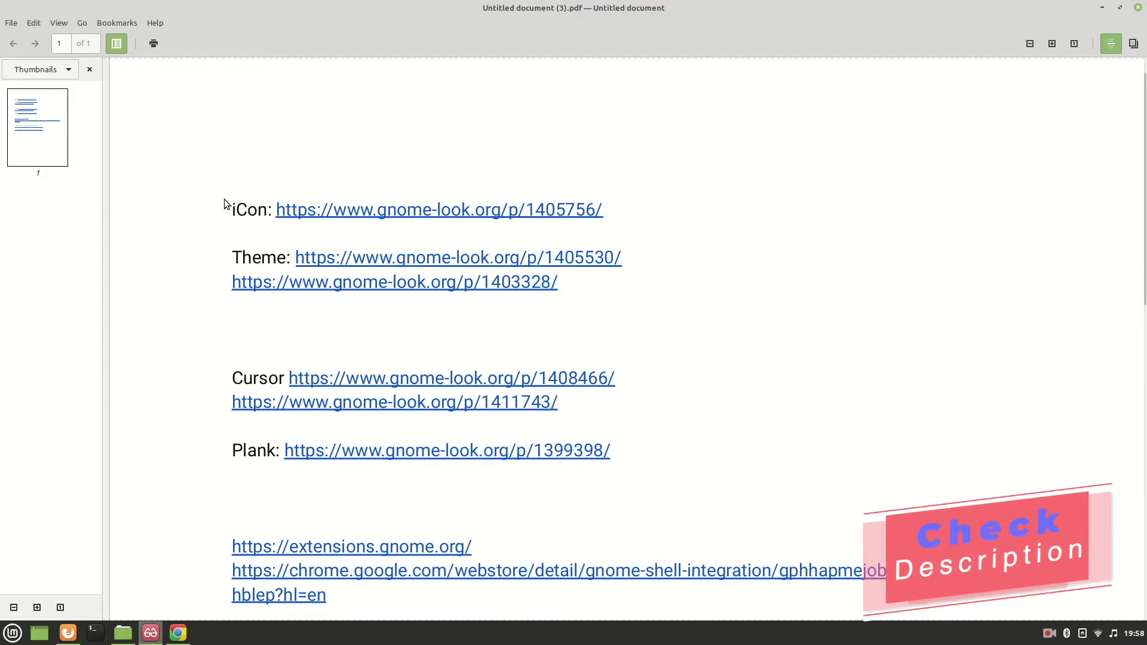
{"action": "left_click_drag", "start_coordinate": [224, 203], "coordinate": [608, 342]}
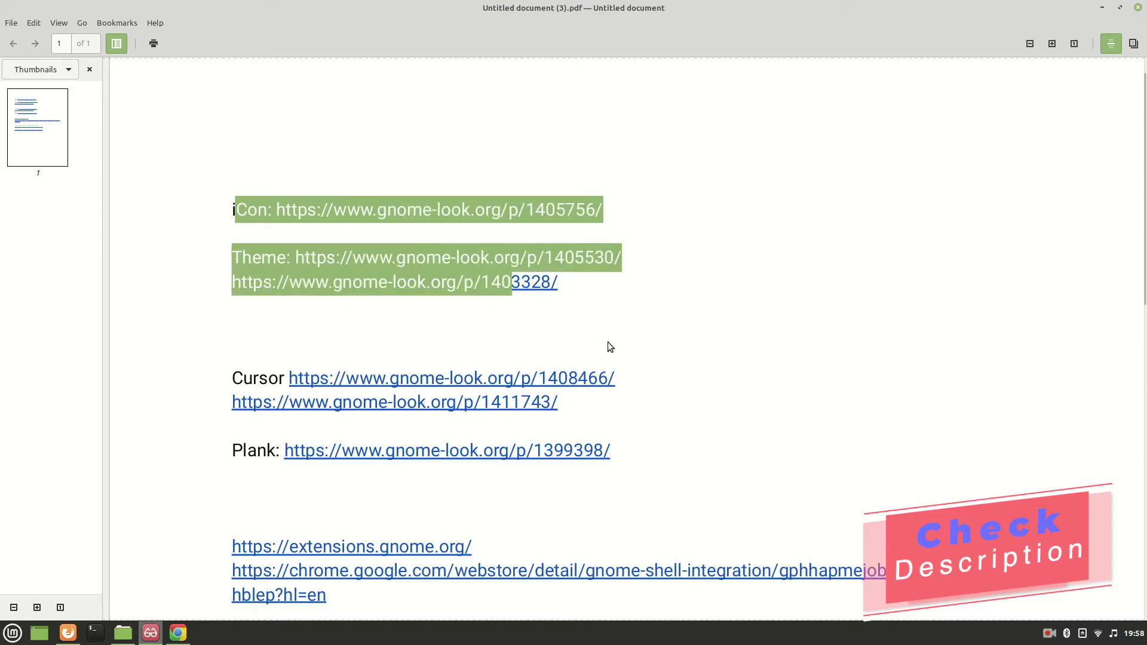
{"action": "left_click", "coordinate": [771, 243]}
{"action": "left_click", "coordinate": [352, 259]}
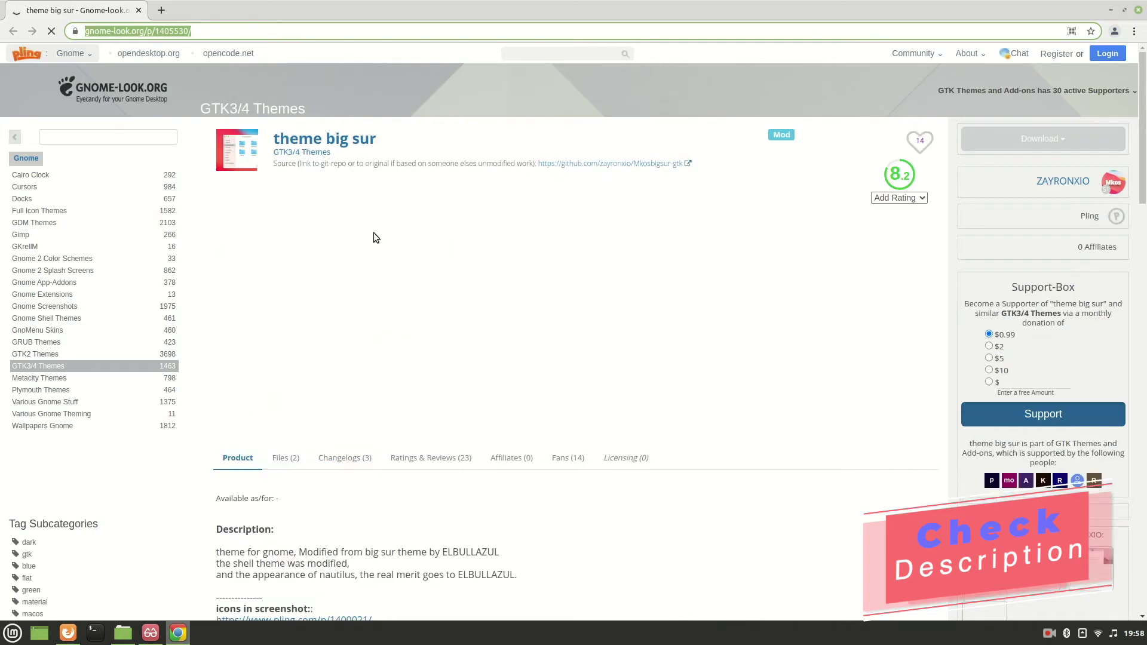
{"action": "key", "text": "alt+Tab"}
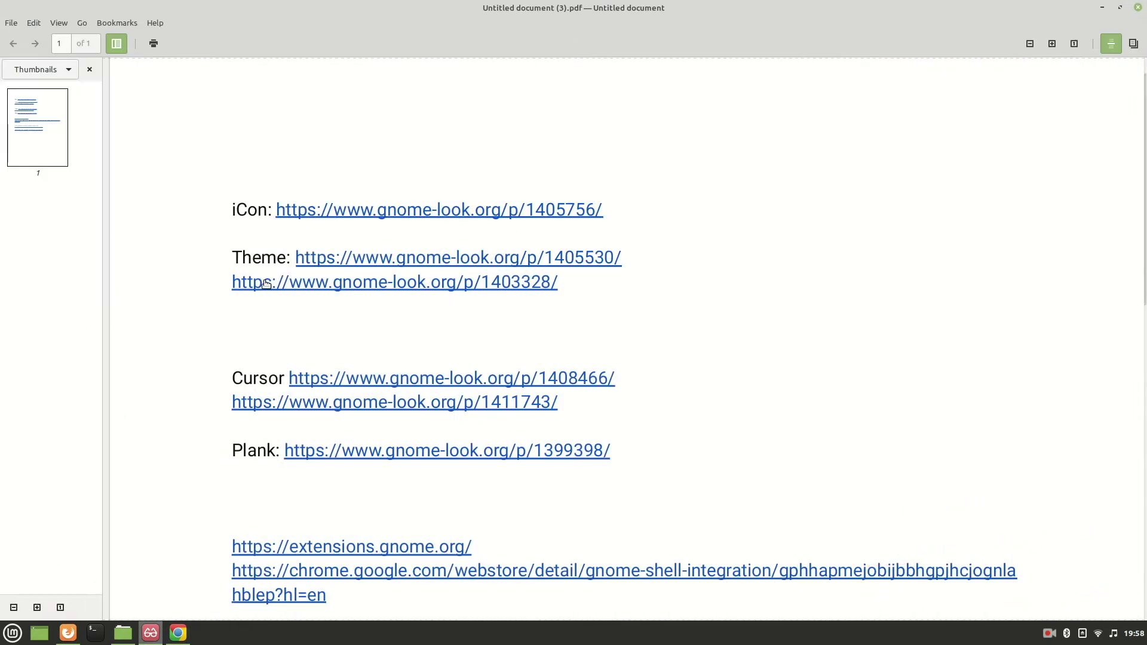
{"action": "left_click", "coordinate": [331, 284]}
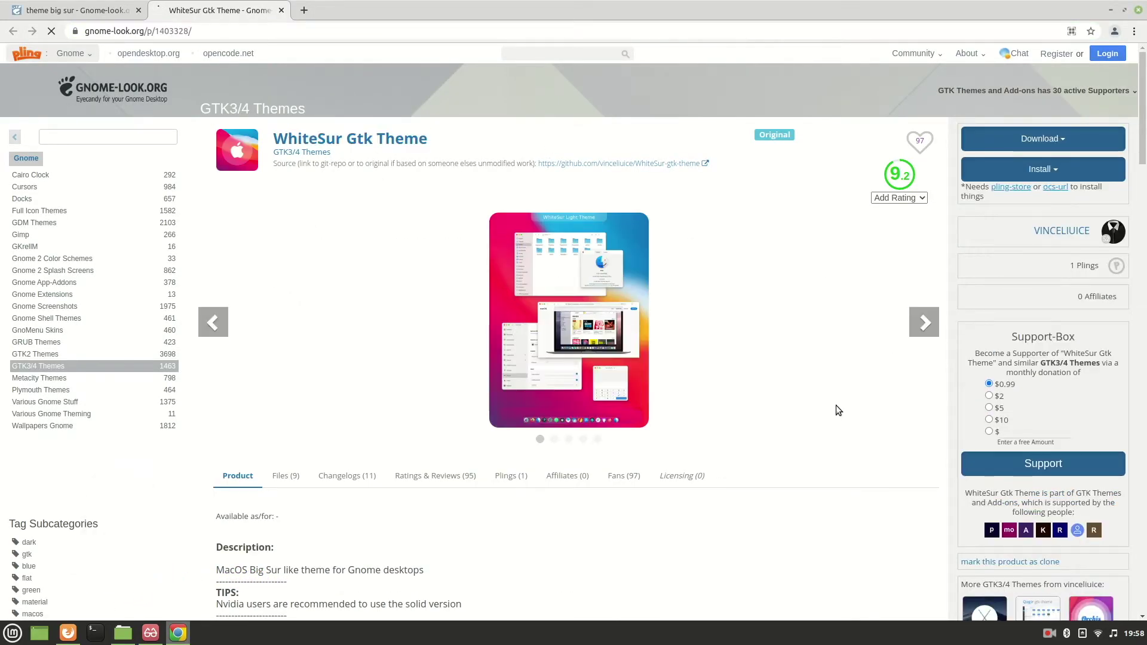
Download WhiteSur-dark.tar.xz and WhiteSur-light.tar.xz from the WhiteSur Gtk Theme's file list
{"action": "left_click", "coordinate": [286, 476]}
{"action": "scroll", "coordinate": [310, 296], "scroll_direction": "down", "scroll_amount": 5}
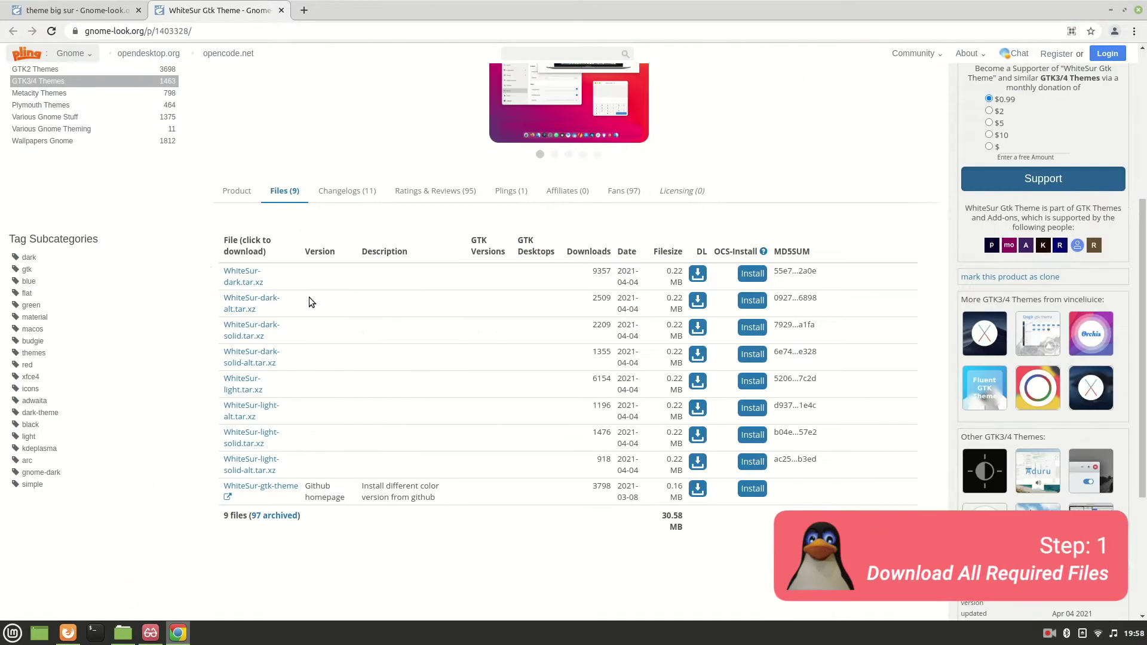
{"action": "left_click", "coordinate": [698, 275]}
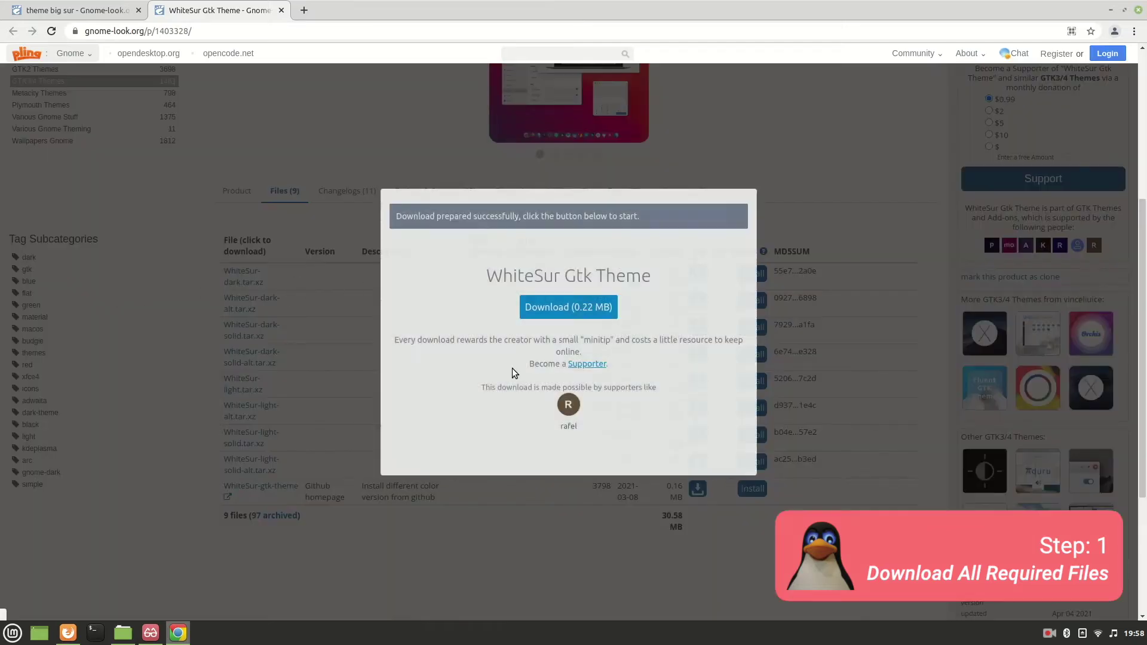
{"action": "left_click", "coordinate": [570, 305]}
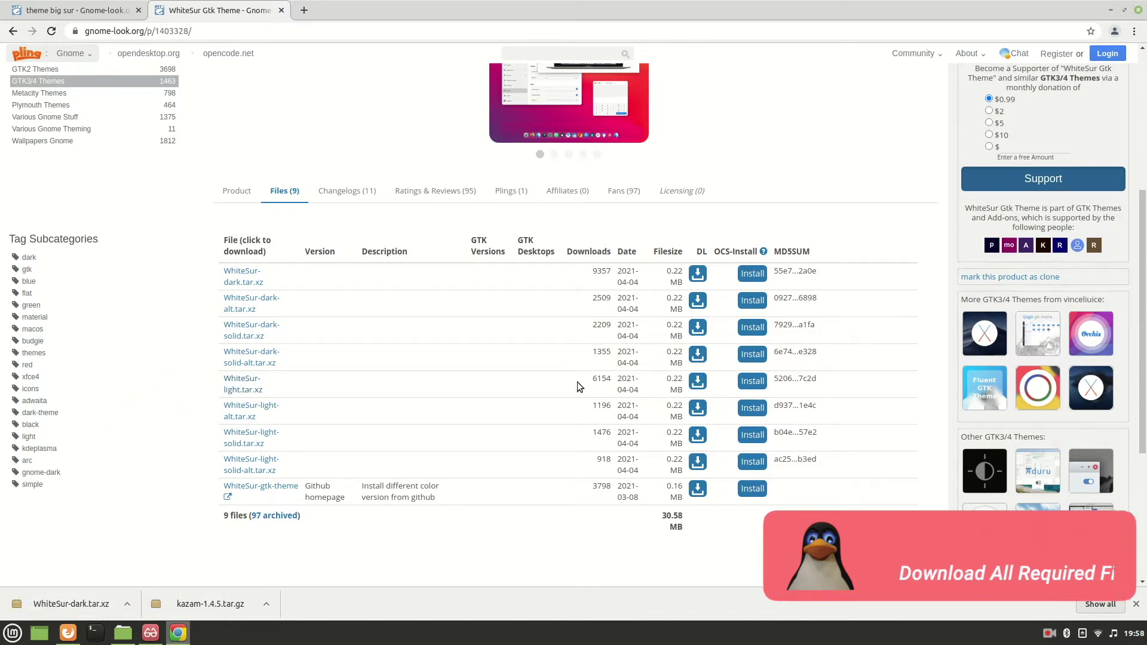
{"action": "left_click", "coordinate": [698, 381]}
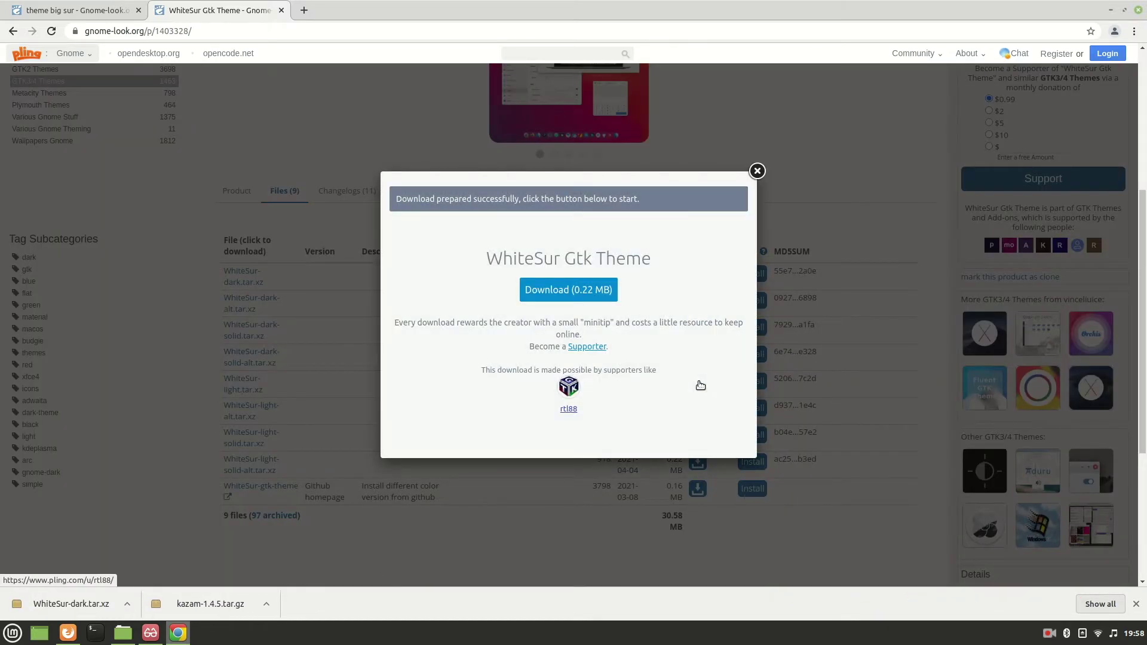
{"action": "left_click", "coordinate": [596, 289]}
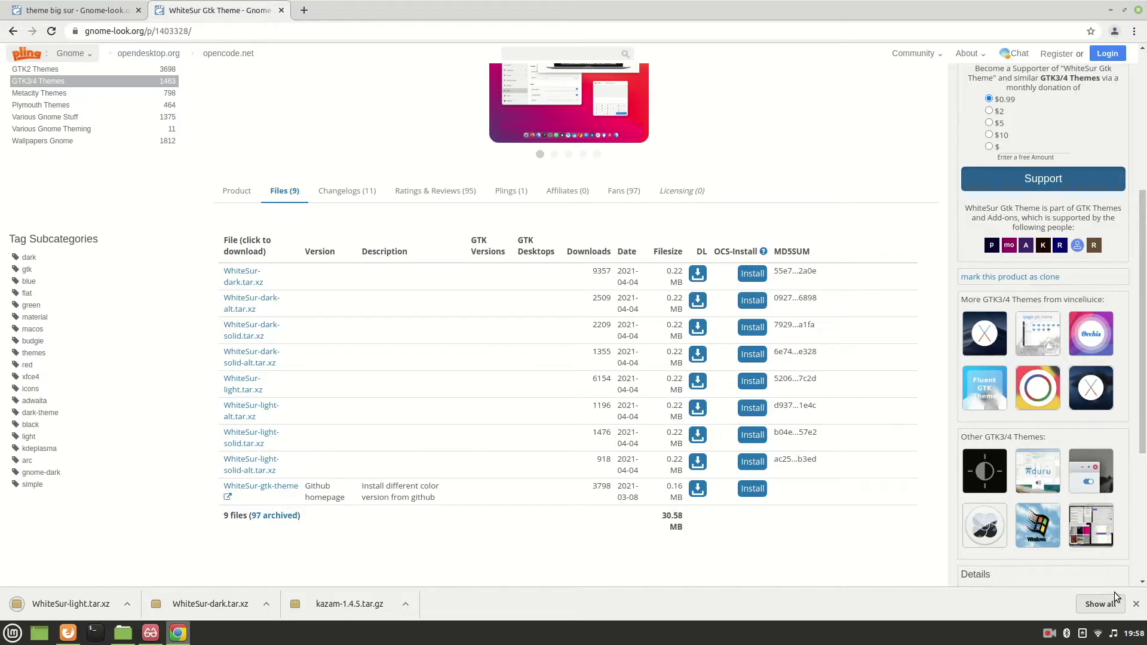
Extract the two downloaded WhiteSur theme archives in the Downloads folder and delete the original archive files
{"action": "left_click", "coordinate": [1100, 604]}
{"action": "left_click", "coordinate": [467, 255]}
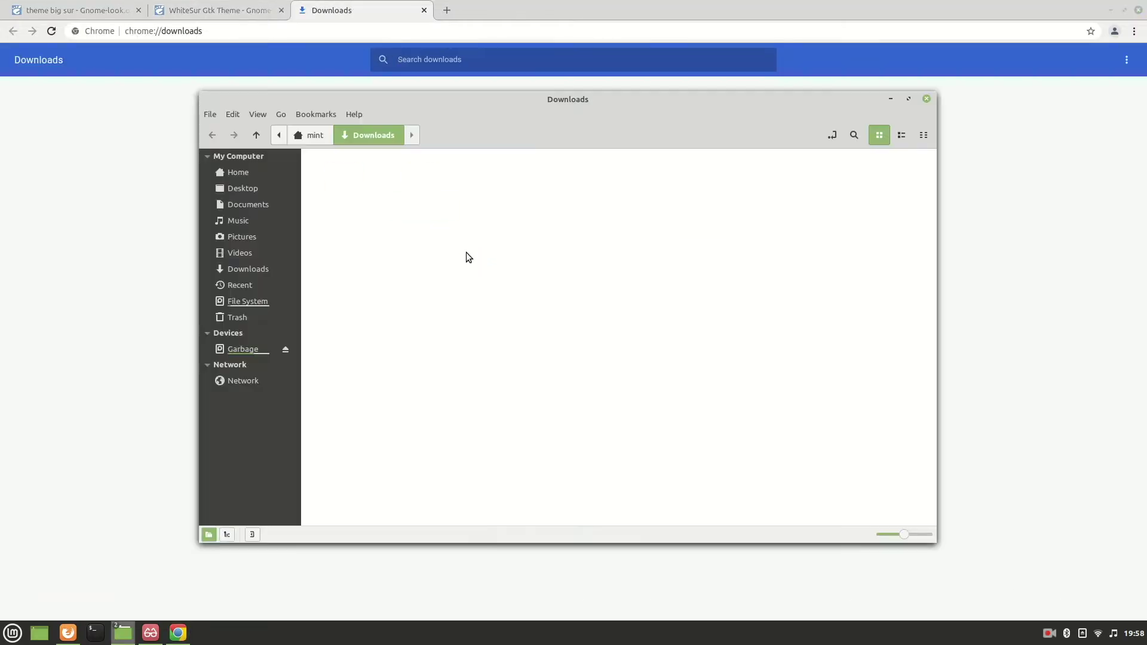
{"action": "left_click_drag", "start_coordinate": [522, 282], "coordinate": [328, 203]}
{"action": "right_click", "coordinate": [338, 207]}
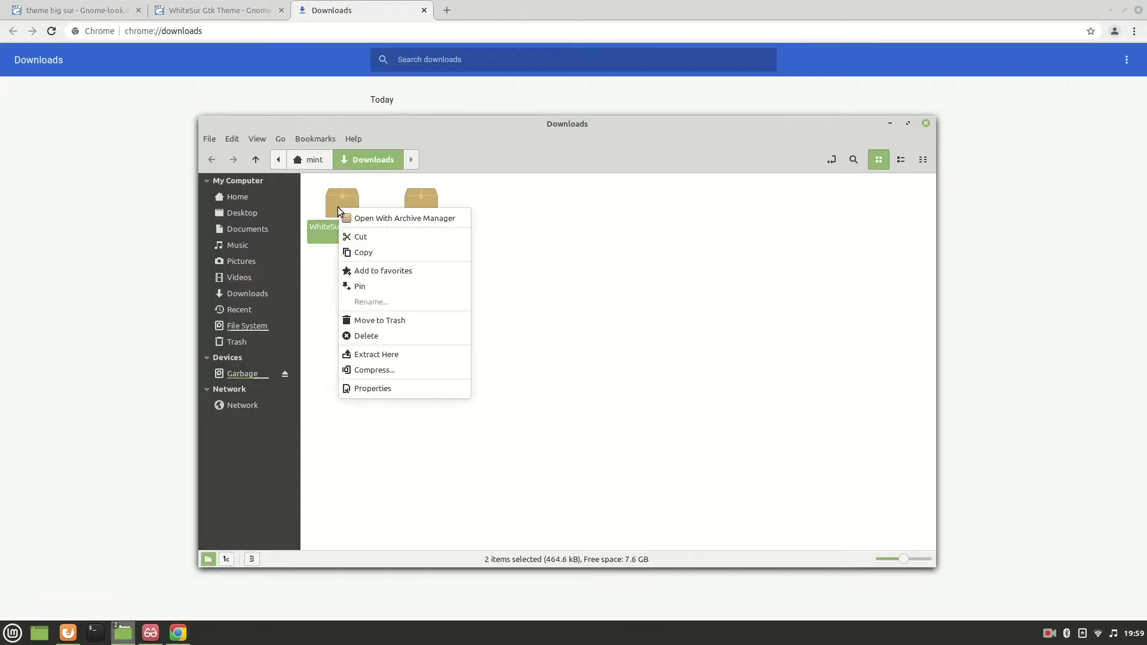
{"action": "left_click", "coordinate": [415, 354]}
{"action": "left_click_drag", "start_coordinate": [628, 272], "coordinate": [477, 192]}
{"action": "key", "text": "Delete"}
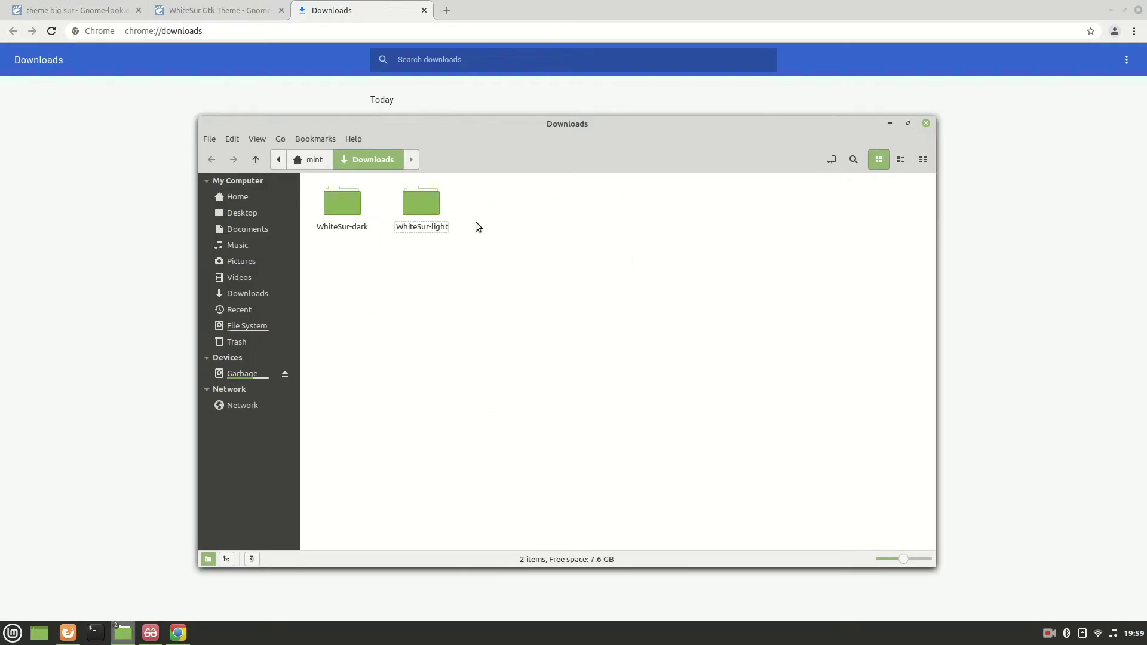
Create a folder named Theme in Downloads and move the WhiteSur-dark and WhiteSur-light folders into it
{"action": "right_click", "coordinate": [476, 227]}
{"action": "left_click", "coordinate": [531, 238]}
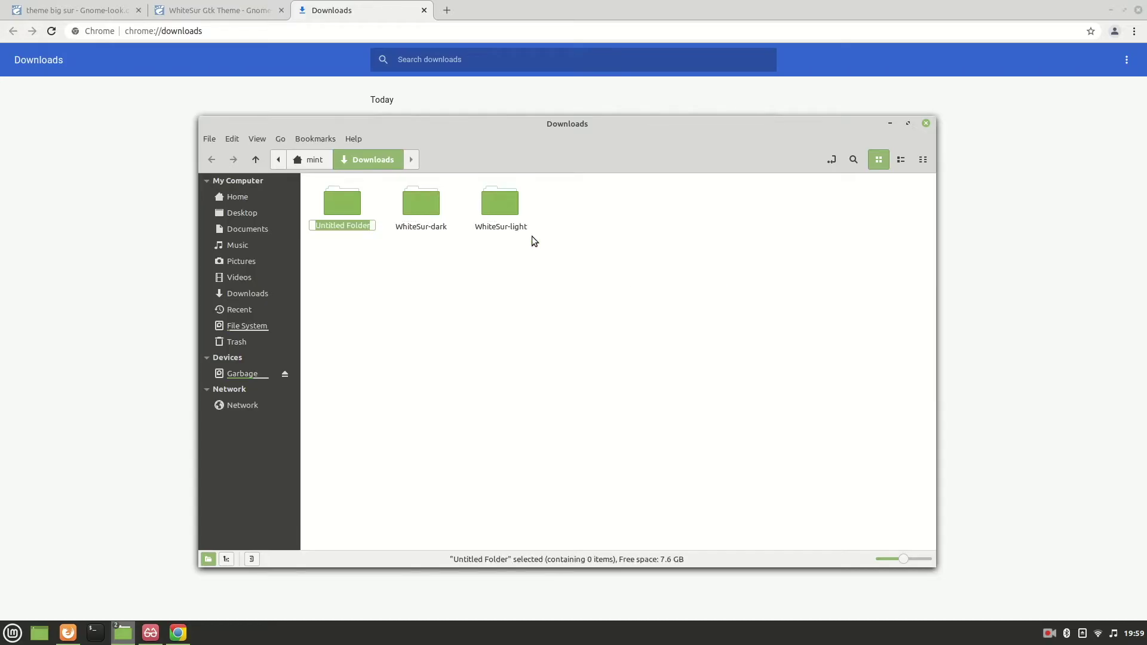
{"action": "type", "text": "THeme"}
{"action": "key", "text": "Return"}
{"action": "left_click_drag", "start_coordinate": [532, 236], "coordinate": [337, 212]}
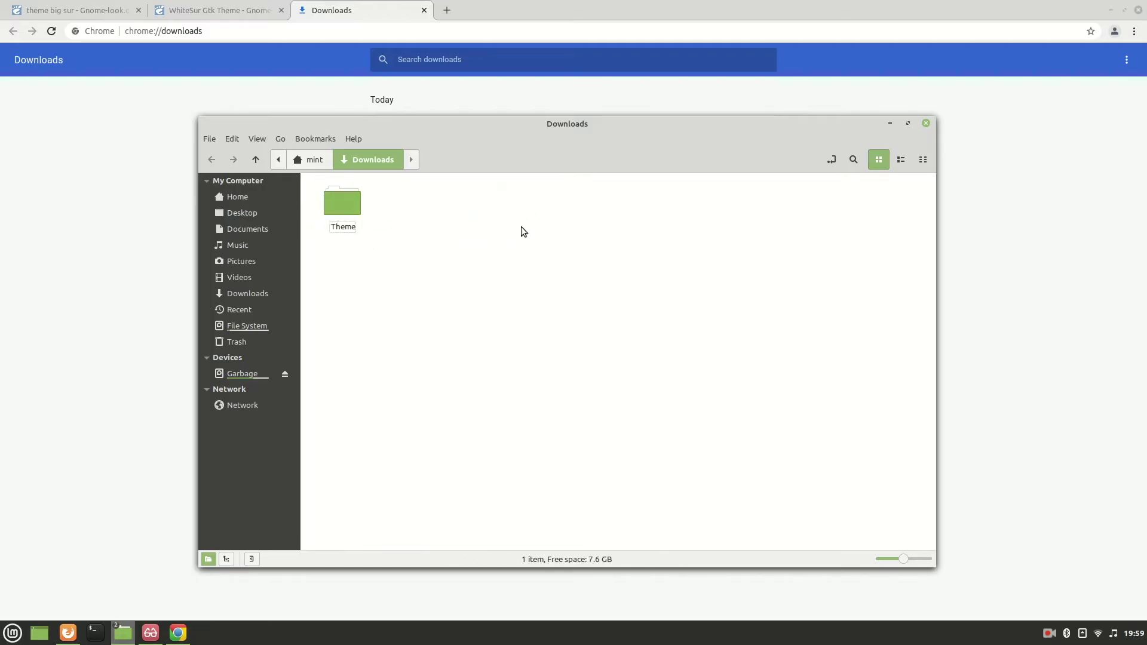
Create another folder in Downloads named icoms
{"action": "right_click", "coordinate": [453, 206]}
{"action": "left_click", "coordinate": [463, 217]}
{"action": "type", "text": "icoms"}
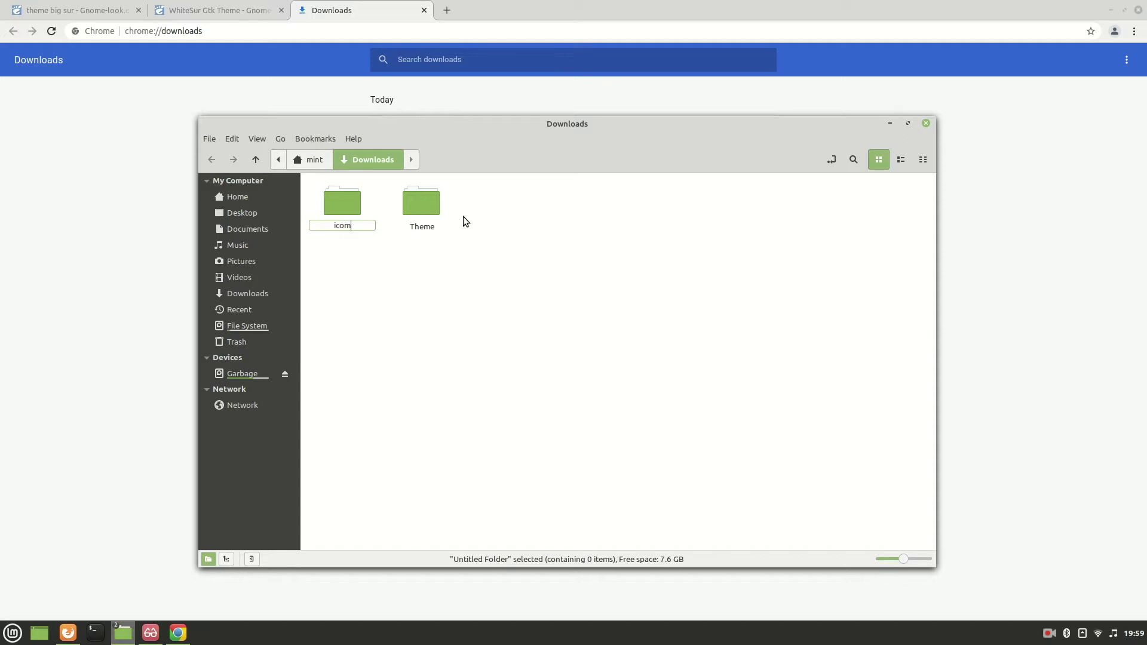
{"action": "key", "text": "Return"}
Return to the PDF of links and open the icon theme page, gnome-look.org/p/1405756
{"action": "left_click", "coordinate": [1, 325]}
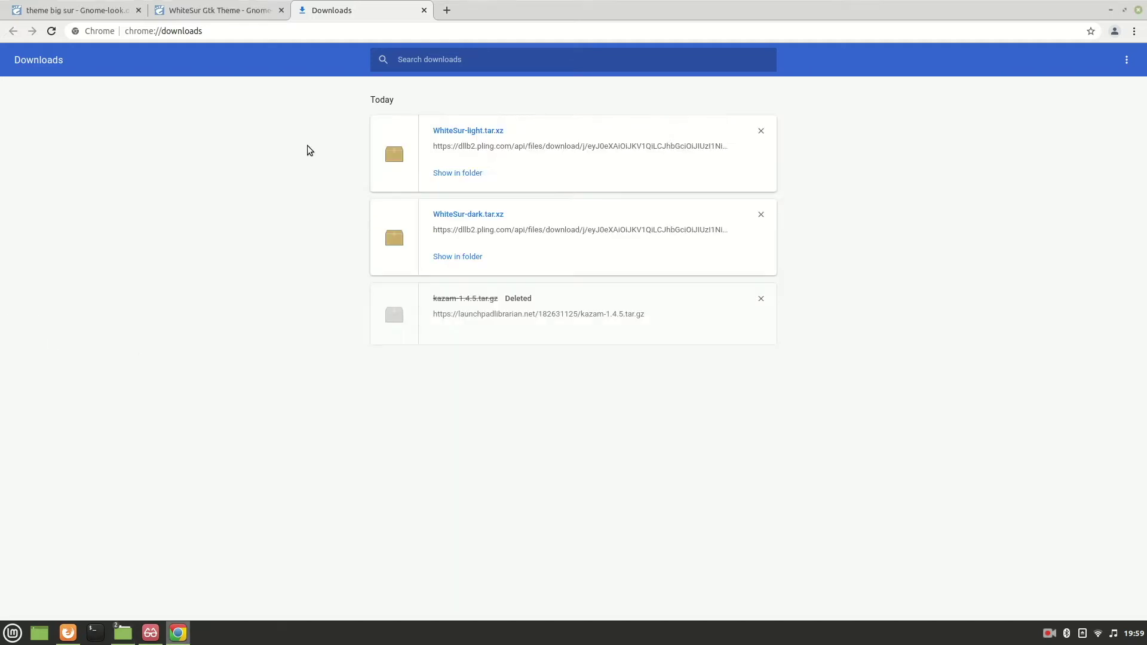
{"action": "left_click", "coordinate": [149, 634]}
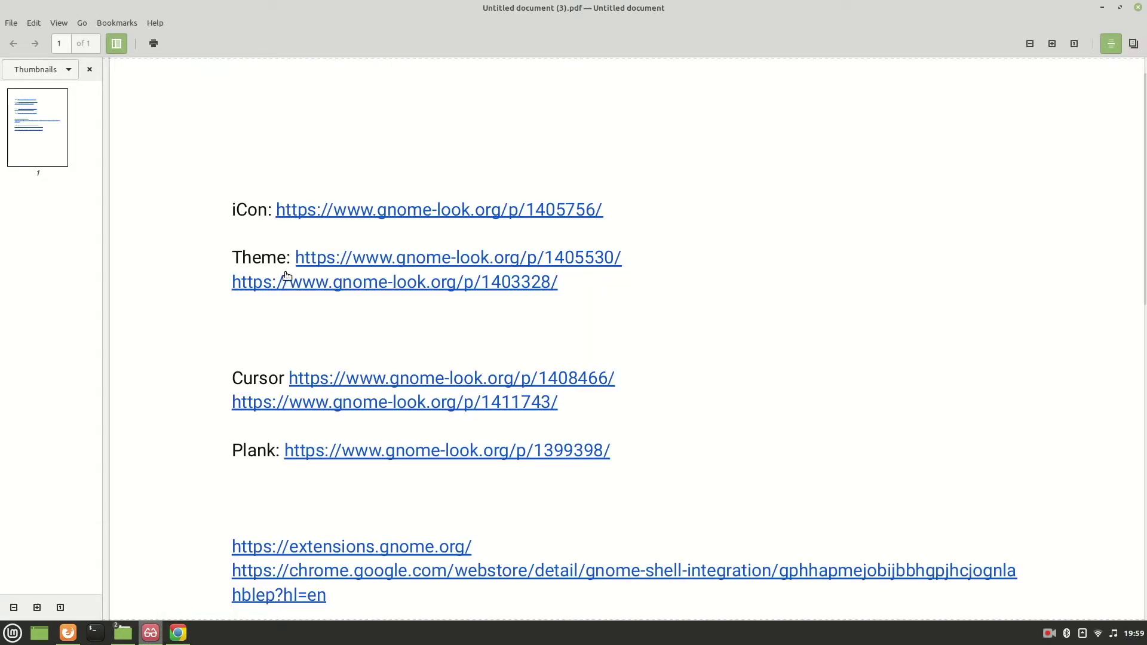
{"action": "left_click", "coordinate": [352, 218]}
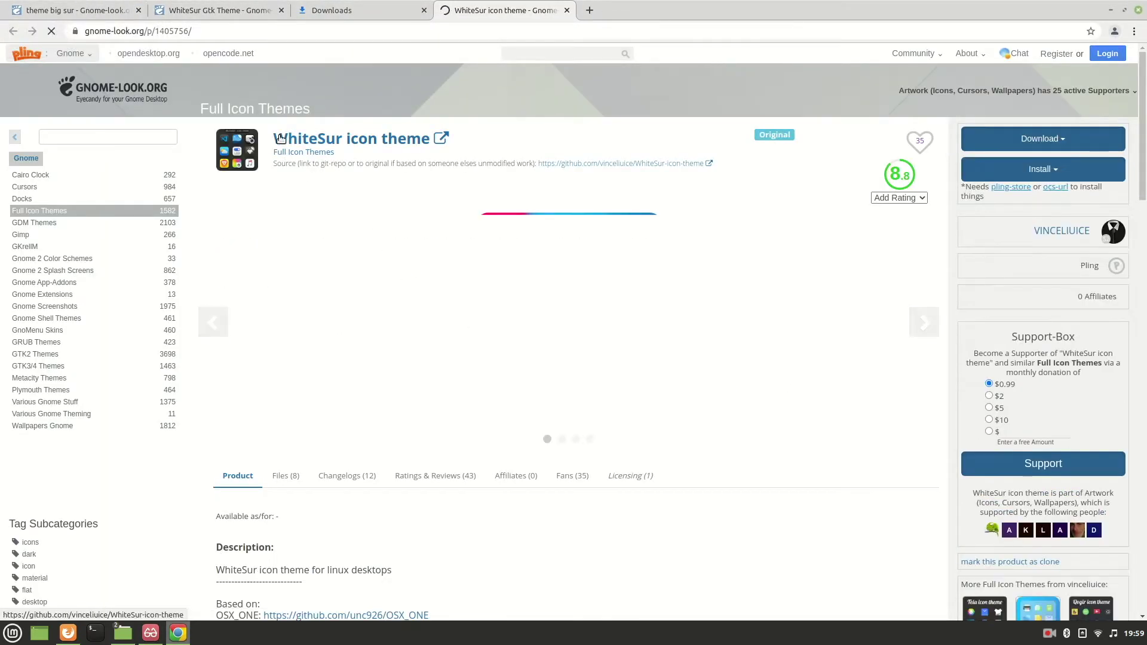
Download 01-WhiteSur.tar.xz from the WhiteSur icon theme's file list
{"action": "scroll", "coordinate": [578, 446], "scroll_direction": "down", "scroll_amount": 5}
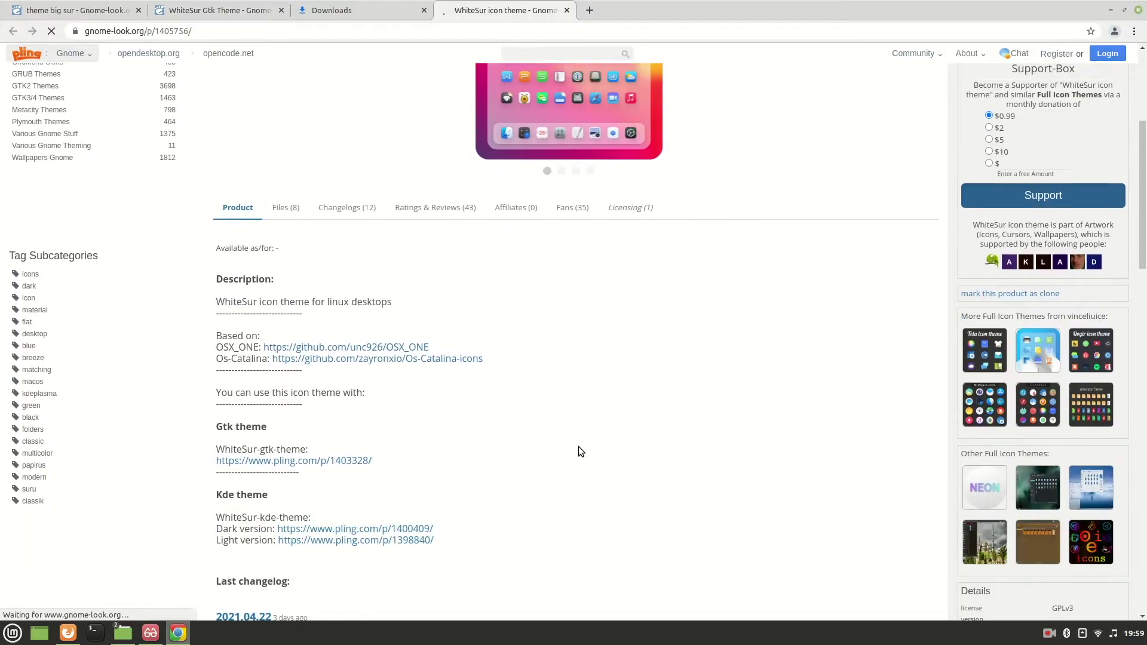
{"action": "scroll", "coordinate": [579, 446], "scroll_direction": "up", "scroll_amount": 2}
{"action": "left_click", "coordinate": [287, 287]}
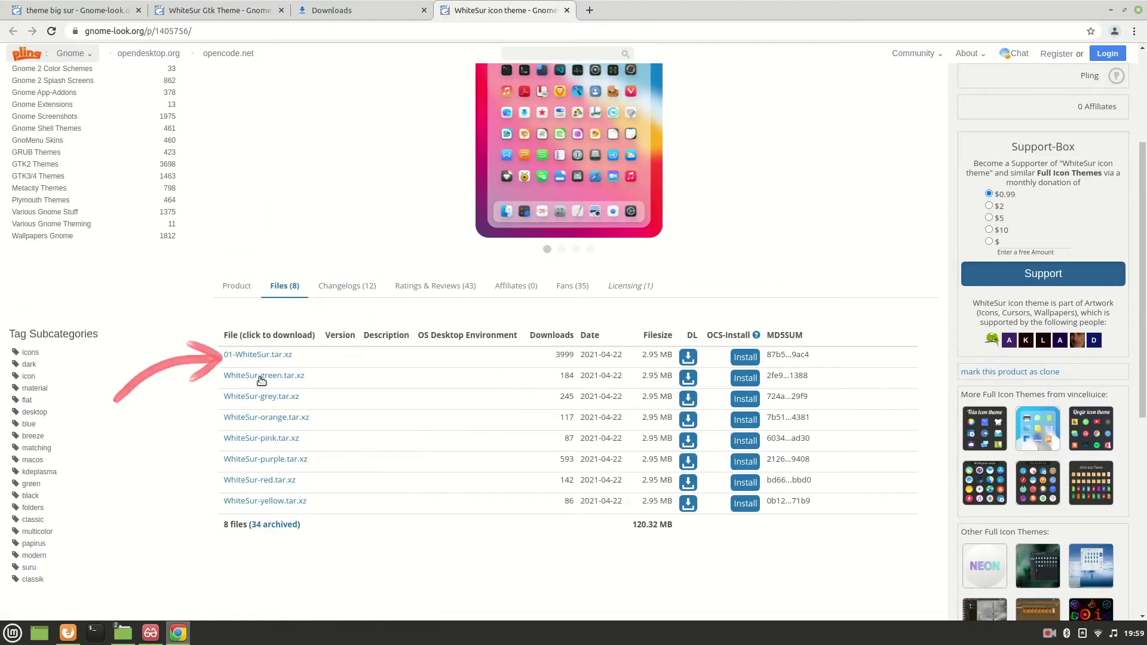
{"action": "left_click", "coordinate": [691, 358]}
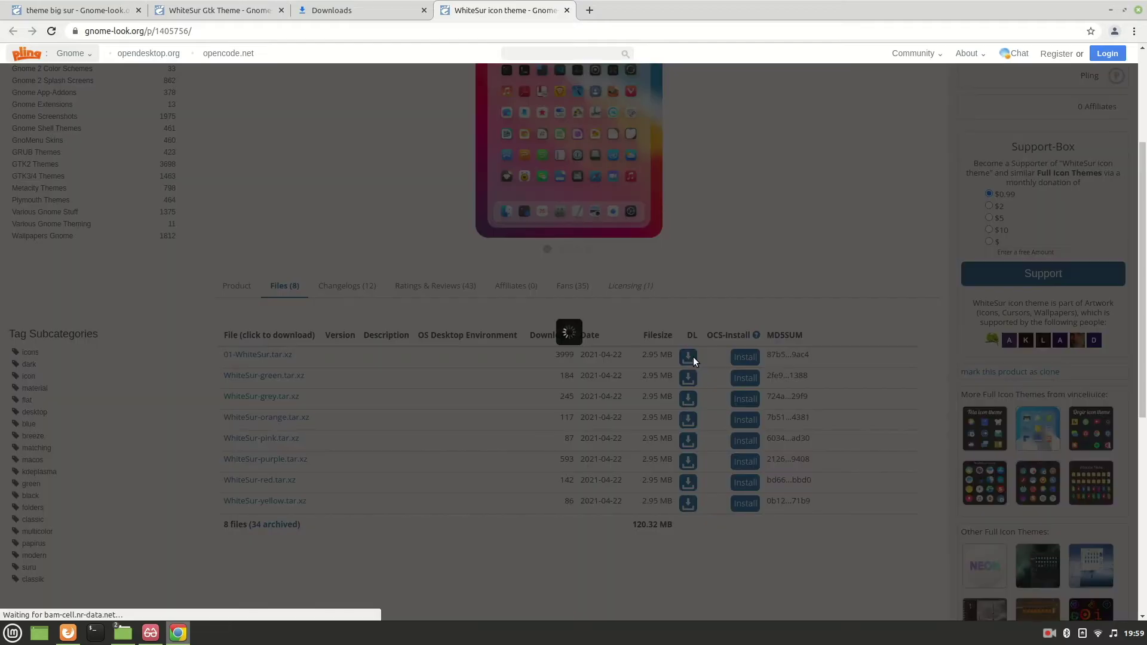
{"action": "left_click", "coordinate": [533, 312]}
Look through the WhiteSur icon theme's preview images, including the supported folder colours
{"action": "scroll", "coordinate": [559, 269], "scroll_direction": "up", "scroll_amount": 3}
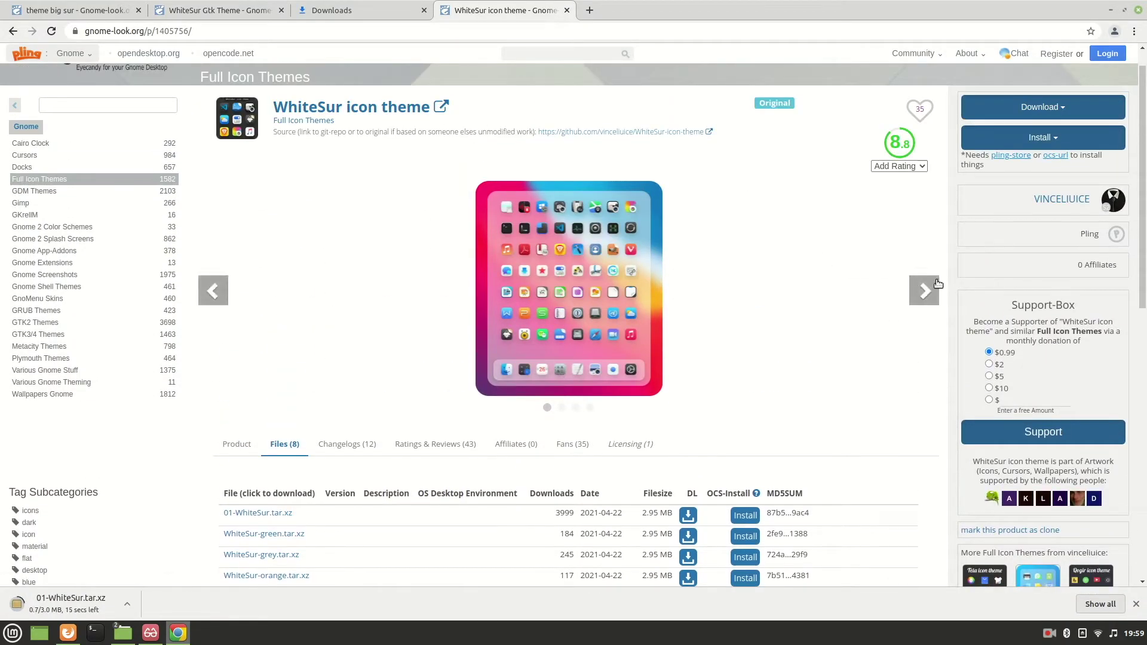
{"action": "left_click", "coordinate": [926, 294]}
{"action": "left_click", "coordinate": [925, 295]}
{"action": "left_click", "coordinate": [926, 294]}
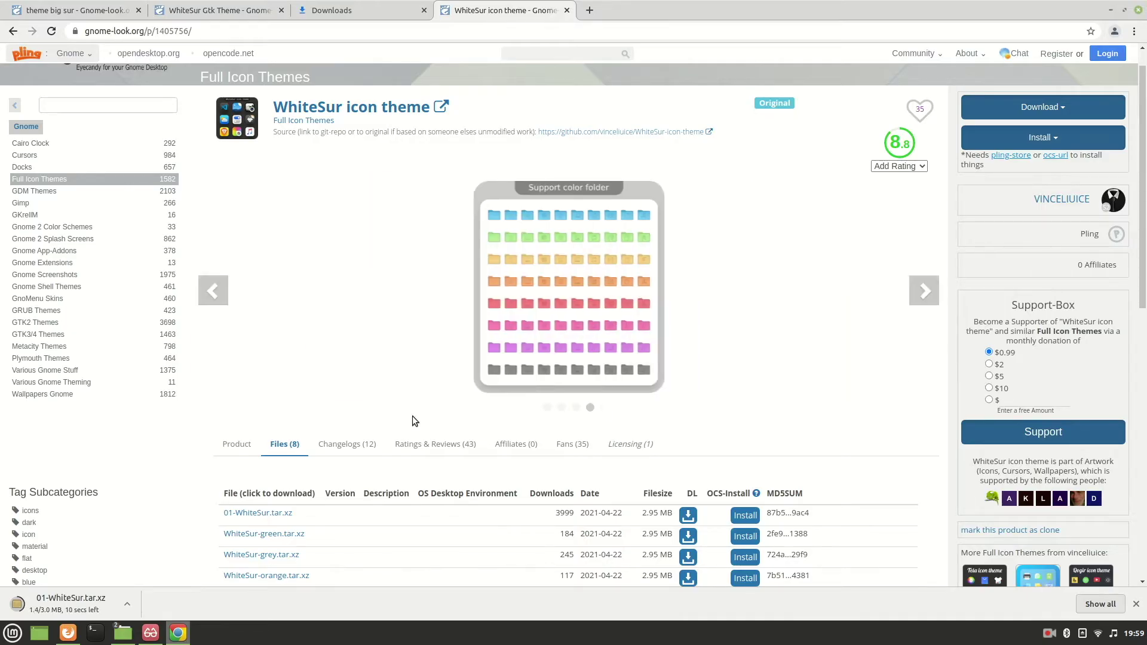
{"action": "scroll", "coordinate": [533, 414], "scroll_direction": "down", "scroll_amount": 4}
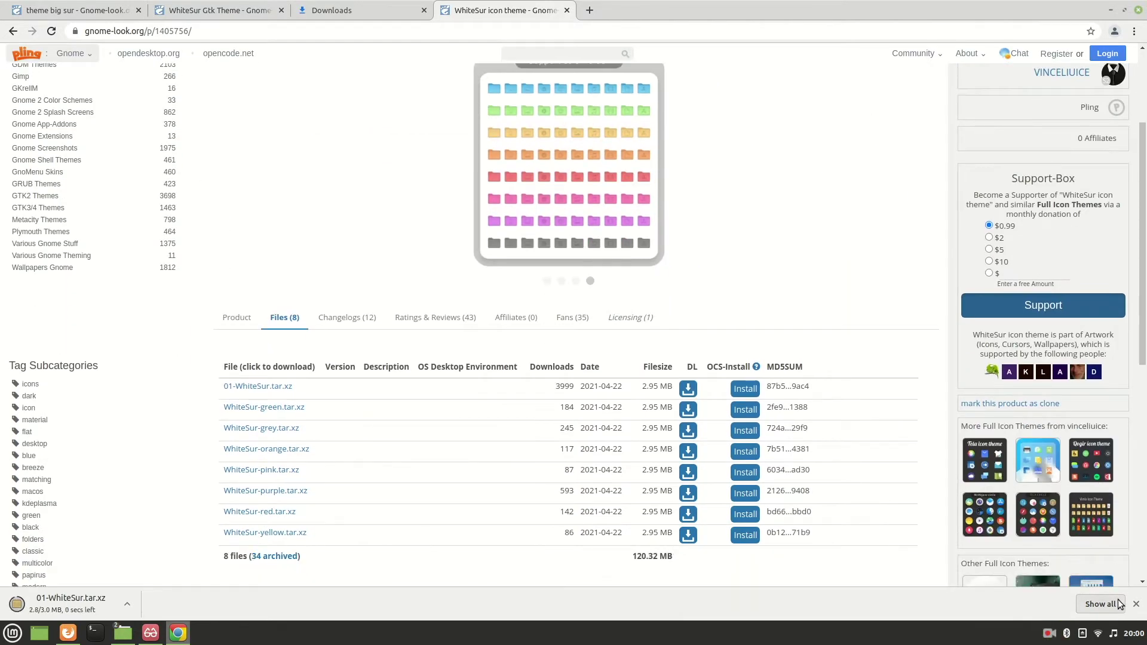
Show 01-WhiteSur.tar.xz in the Downloads folder and extract it there
{"action": "left_click", "coordinate": [1093, 605]}
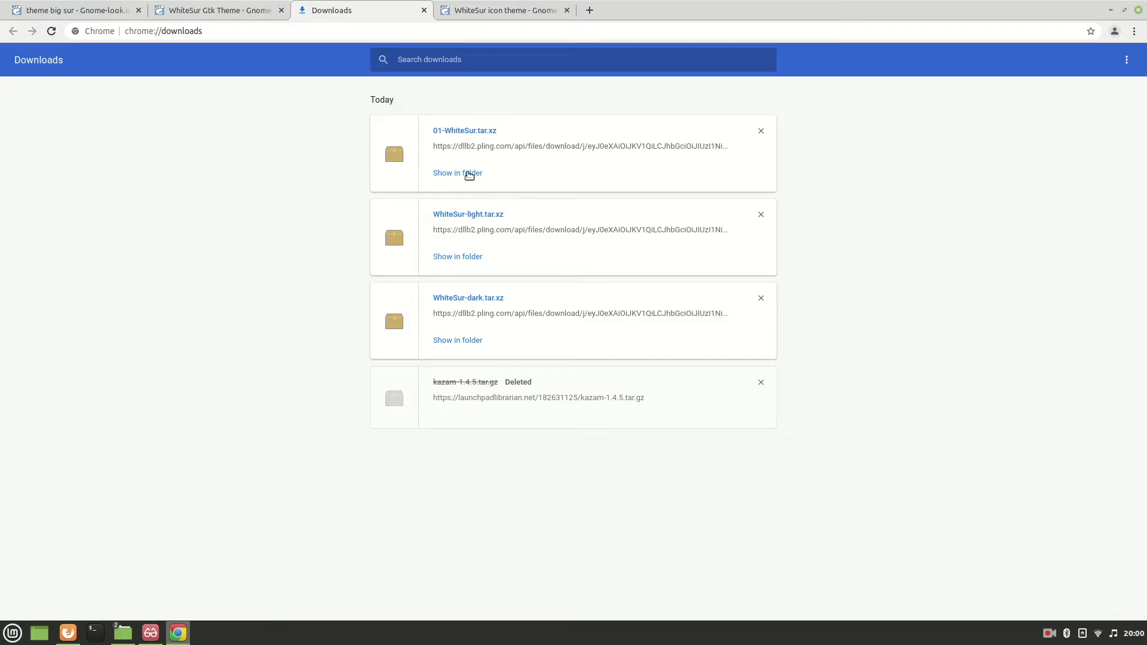
{"action": "left_click", "coordinate": [469, 173]}
{"action": "right_click", "coordinate": [507, 178]}
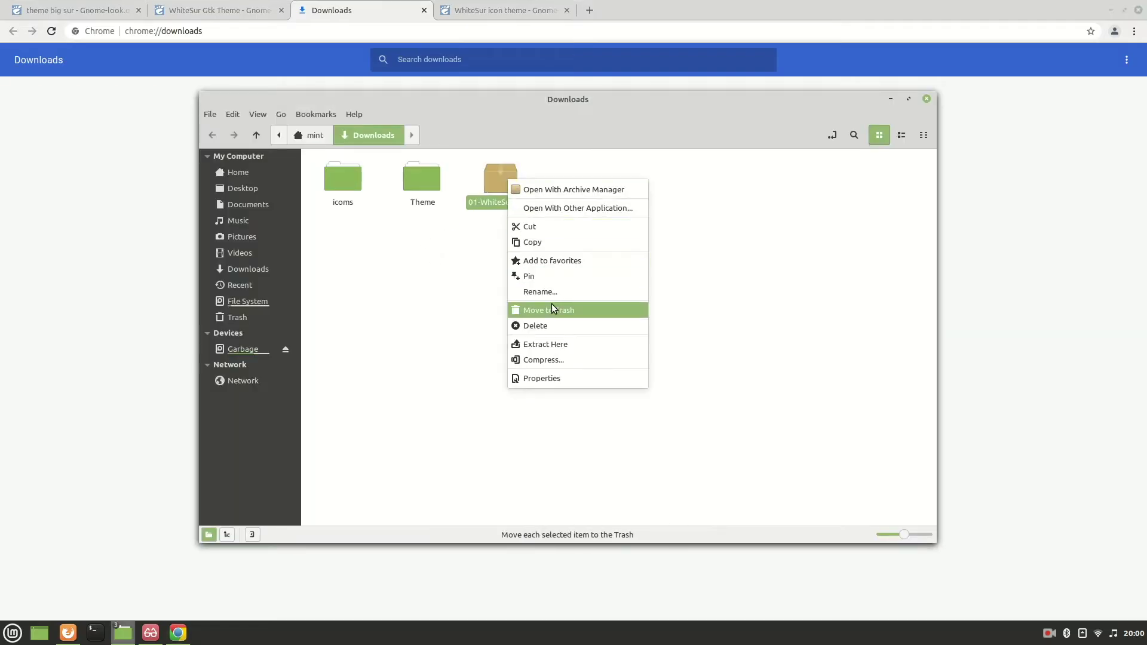
{"action": "left_click", "coordinate": [604, 345]}
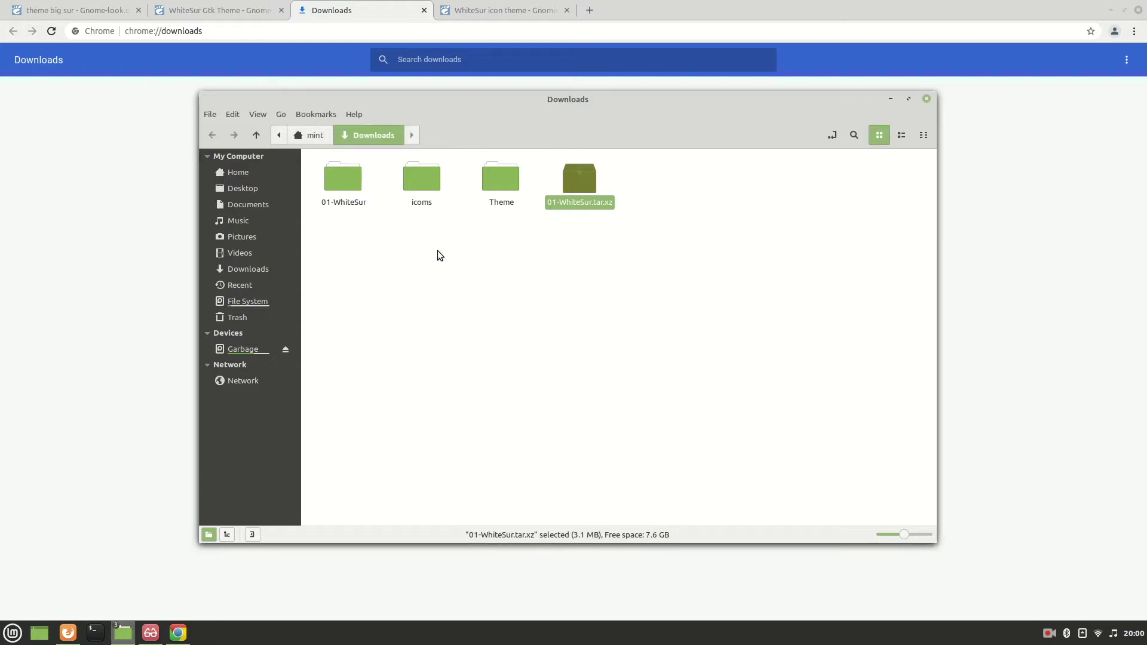
{"action": "left_click", "coordinate": [419, 232]}
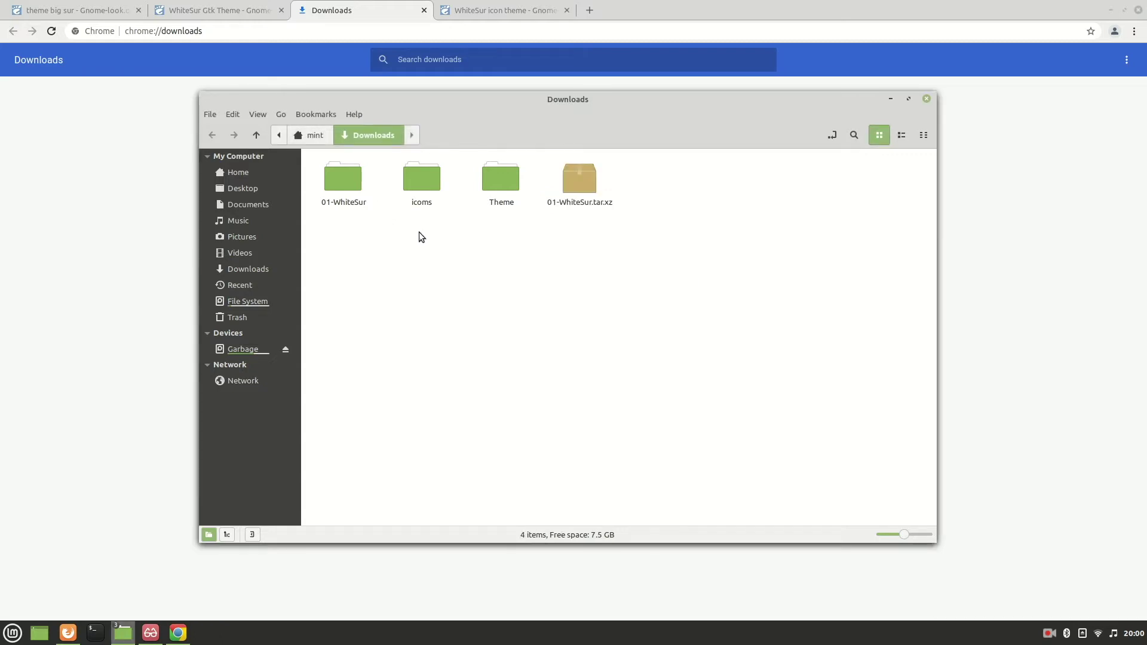
Copy the WhiteSur and WhiteSur-dark folders from 01-WhiteSur into the icoms folder
{"action": "double_click", "coordinate": [335, 178]}
{"action": "left_click_drag", "start_coordinate": [465, 235], "coordinate": [327, 171]}
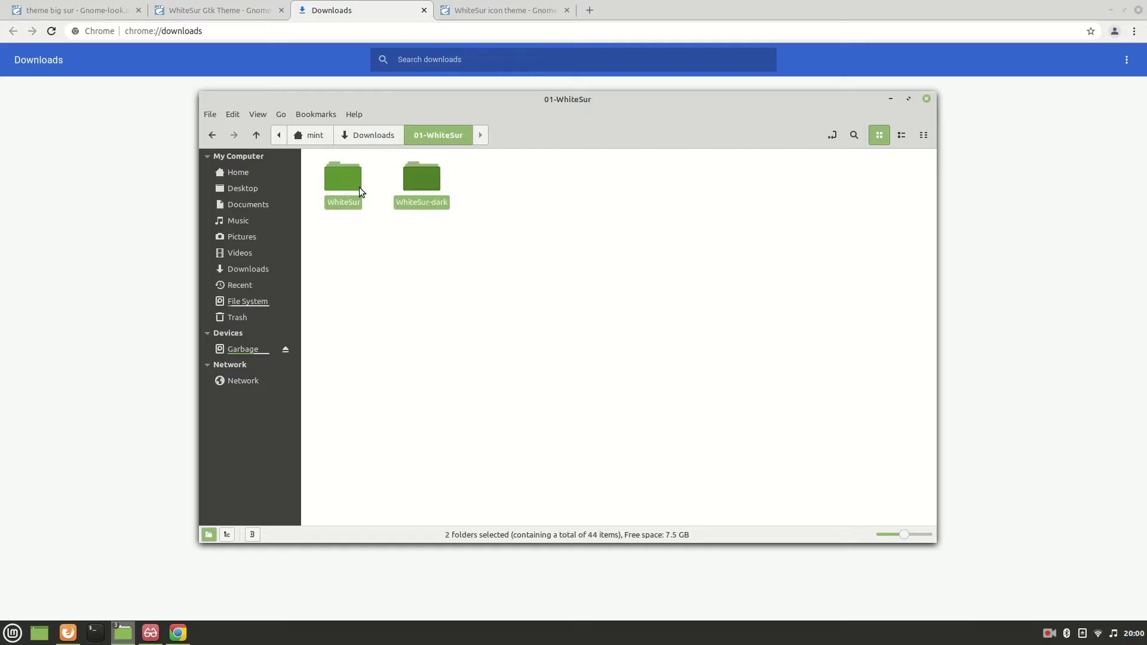
{"action": "key", "text": "ctrl+c"}
{"action": "key", "text": "alt+Up"}
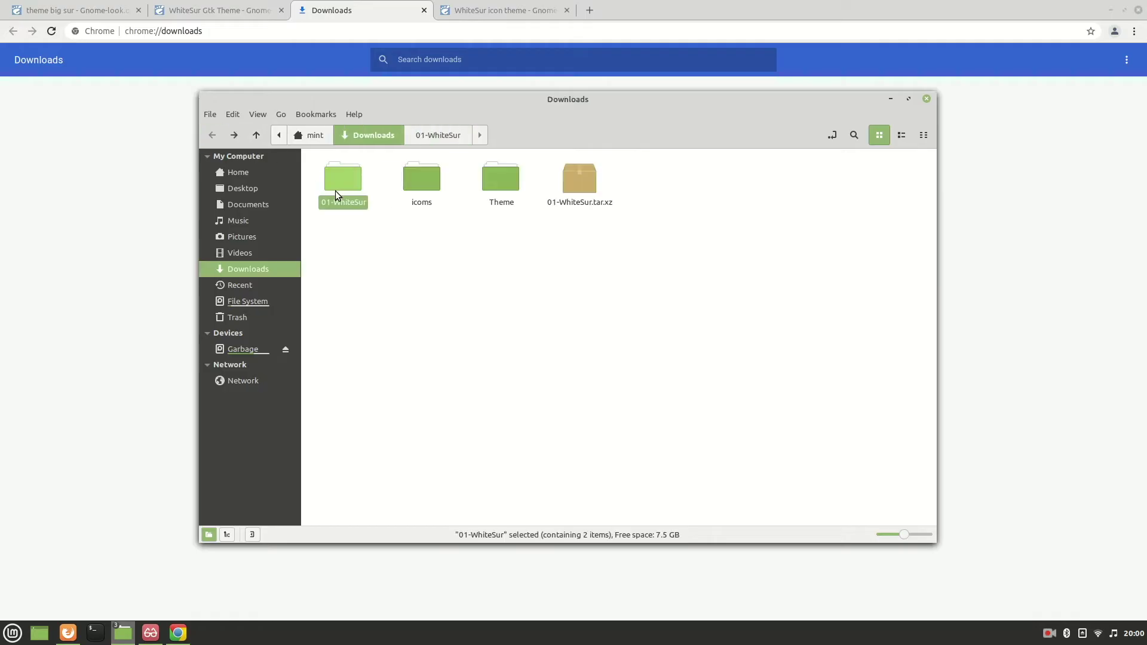
{"action": "double_click", "coordinate": [423, 179]}
{"action": "key", "text": "ctrl+v"}
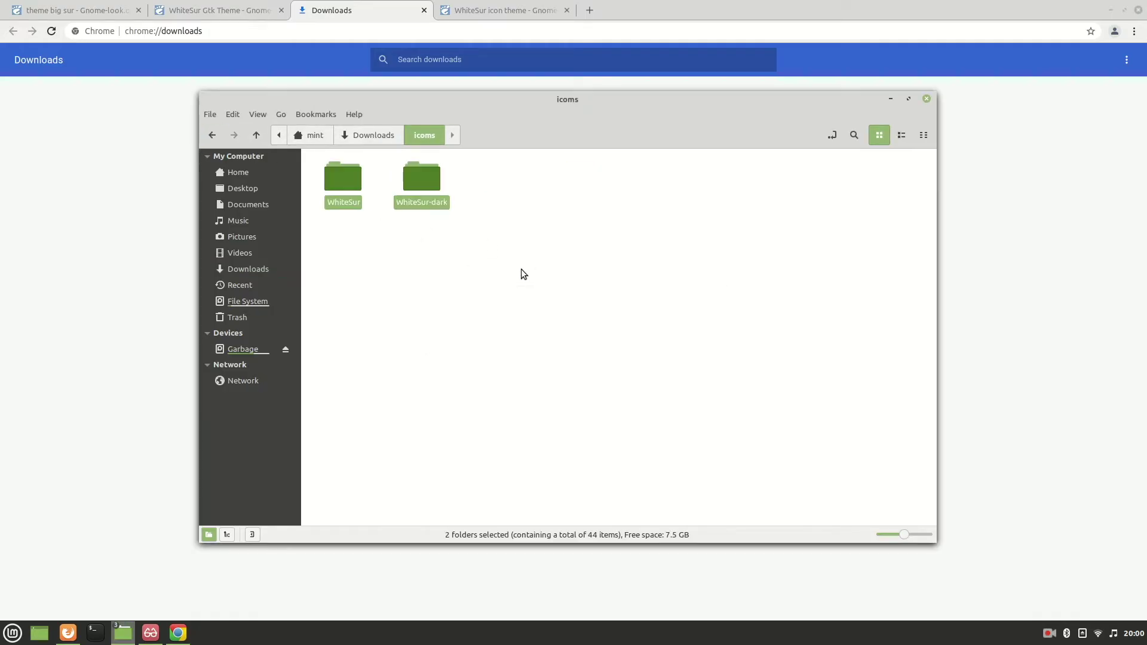
{"action": "left_click", "coordinate": [466, 254]}
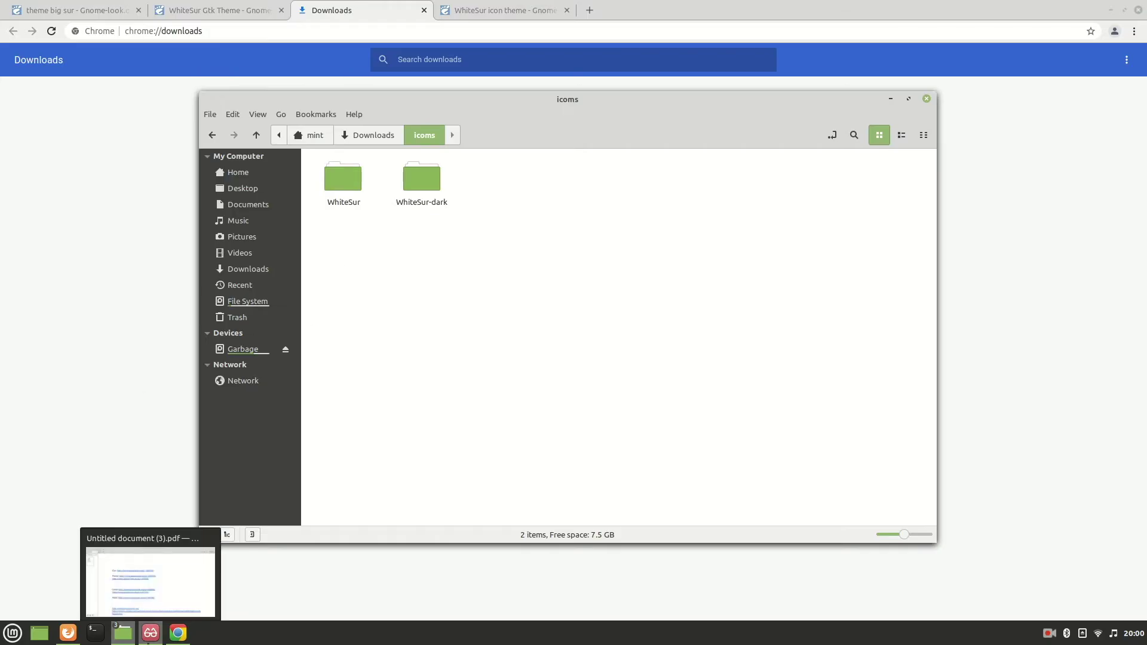
Open the first cursor link in the PDF, gnome-look.org/p/1408466, and close all the older browser tabs
{"action": "left_click", "coordinate": [149, 641]}
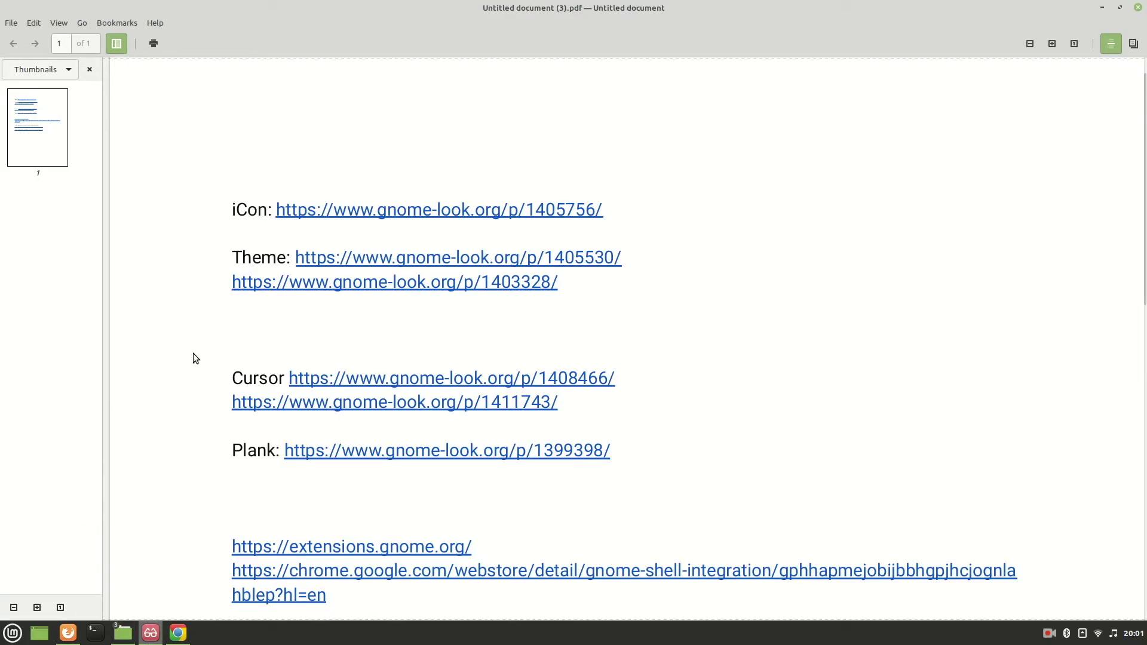
{"action": "left_click", "coordinate": [356, 378]}
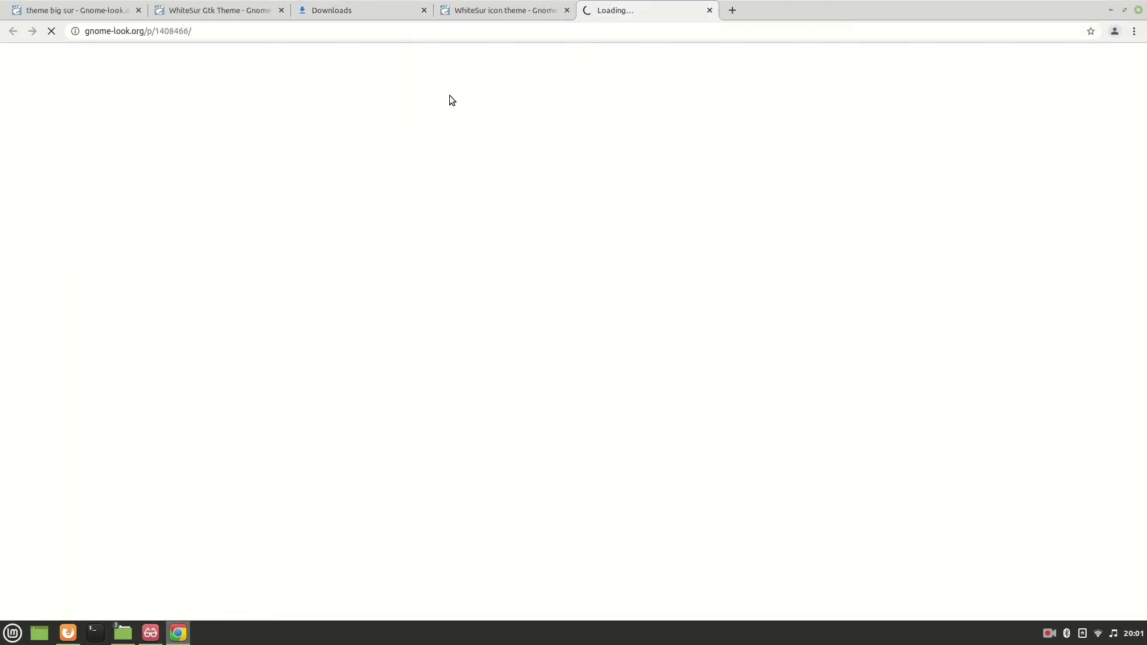
{"action": "middle_click", "coordinate": [48, 10]}
{"action": "middle_click", "coordinate": [48, 10]}
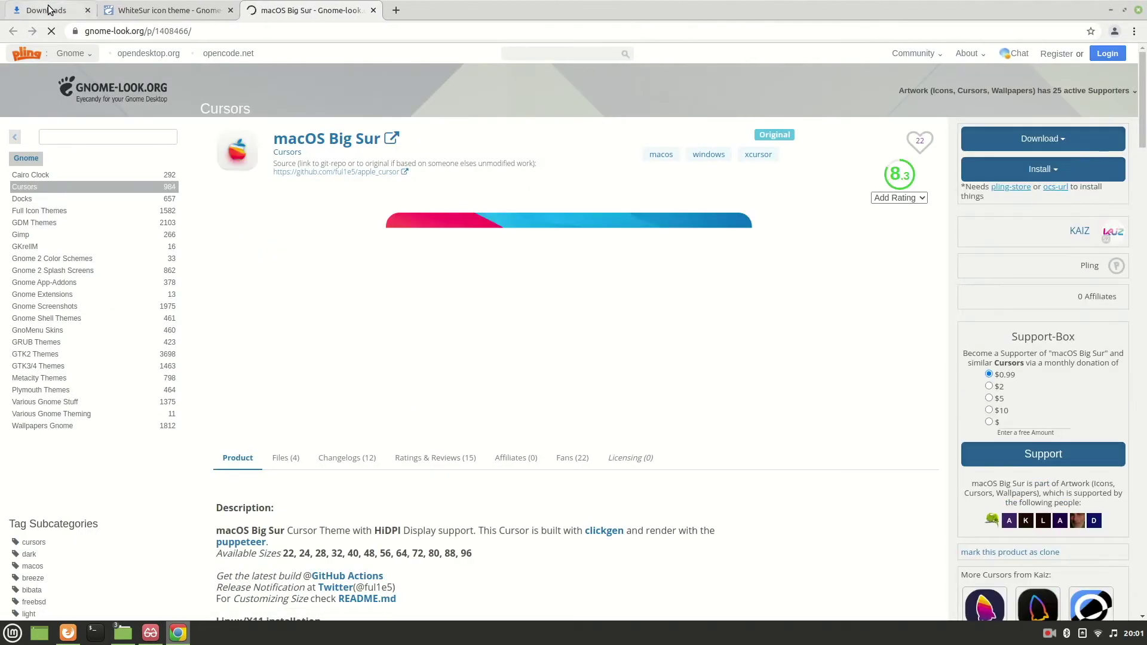
{"action": "middle_click", "coordinate": [48, 10]}
{"action": "middle_click", "coordinate": [47, 10]}
Download macOSBigSur.tar.gz from the macOS Big Sur cursor page's file list
{"action": "scroll", "coordinate": [672, 341], "scroll_direction": "down", "scroll_amount": 3}
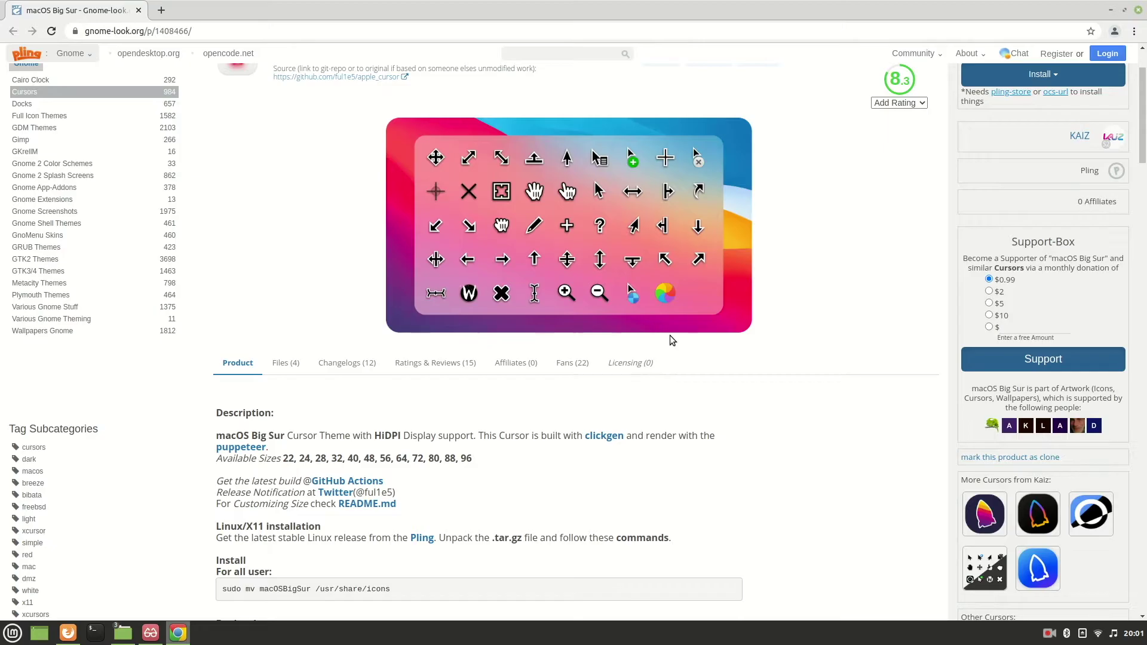
{"action": "scroll", "coordinate": [673, 340], "scroll_direction": "down", "scroll_amount": 4}
{"action": "left_click", "coordinate": [284, 236]}
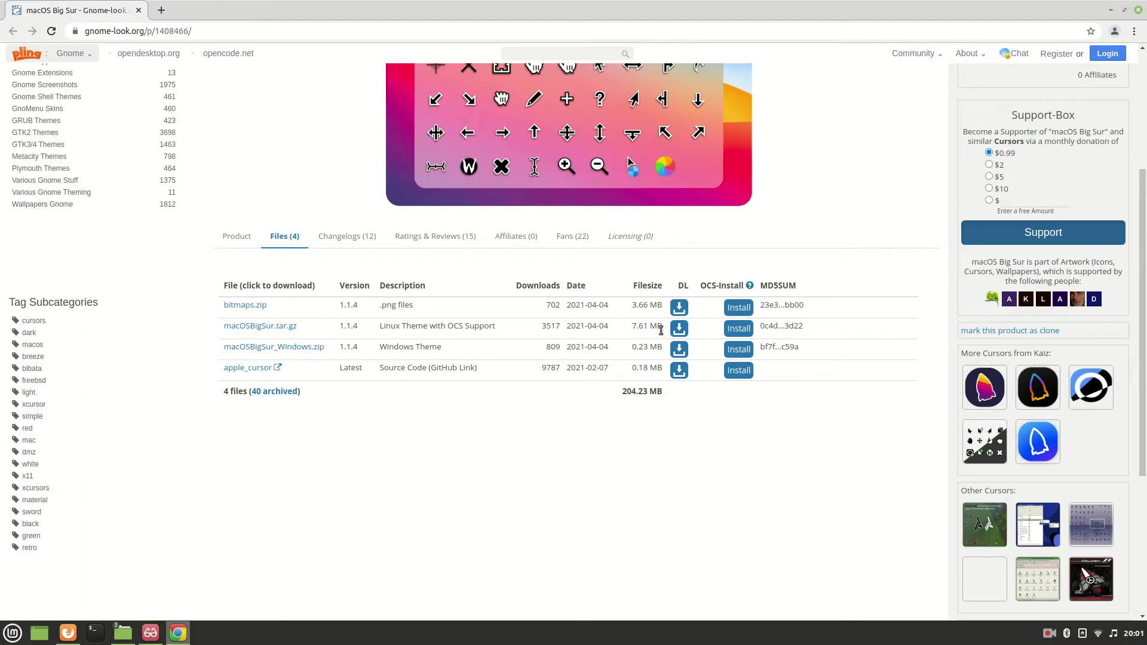
{"action": "left_click", "coordinate": [678, 329]}
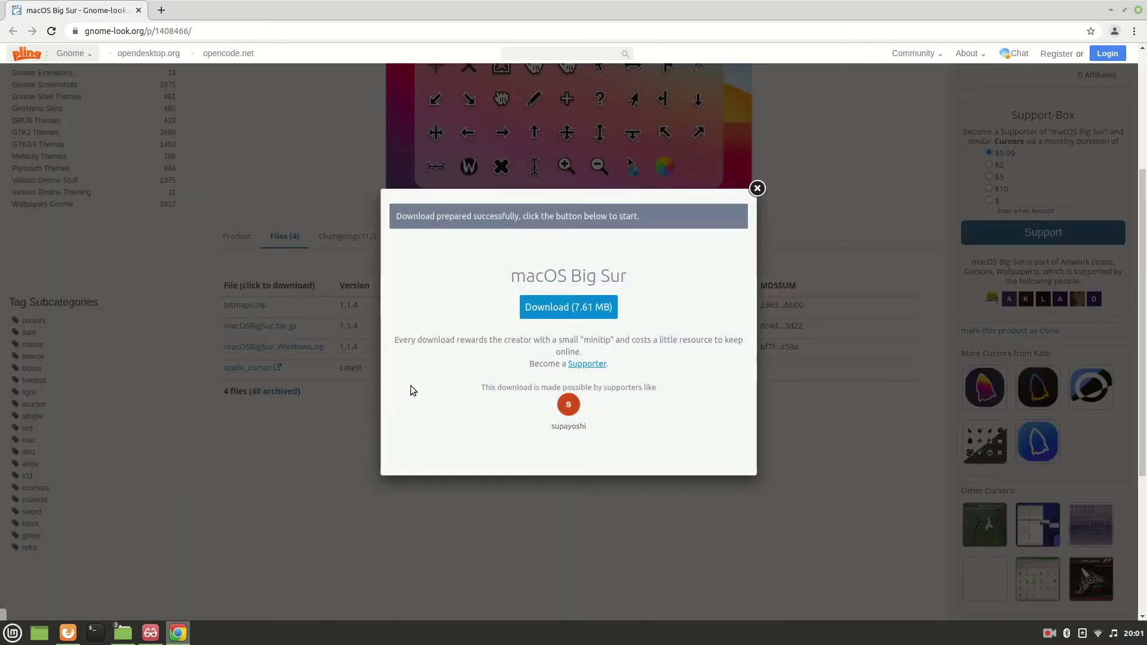
{"action": "left_click", "coordinate": [600, 305]}
{"action": "scroll", "coordinate": [555, 261], "scroll_direction": "down", "scroll_amount": 2}
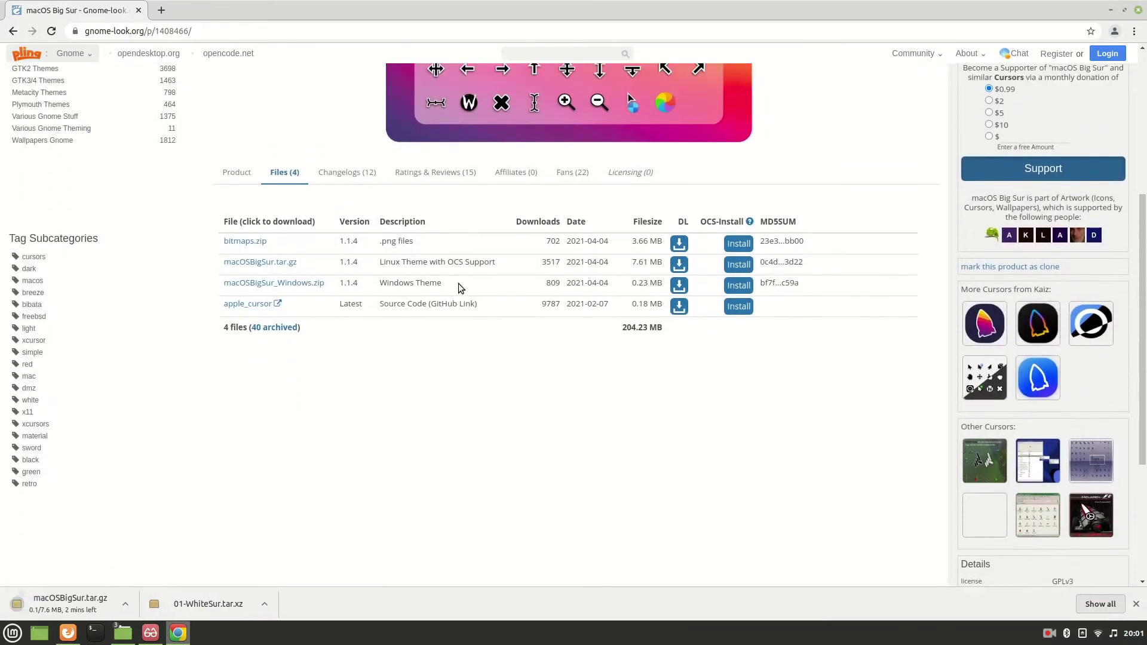
{"action": "scroll", "coordinate": [554, 261], "scroll_direction": "up", "scroll_amount": 6}
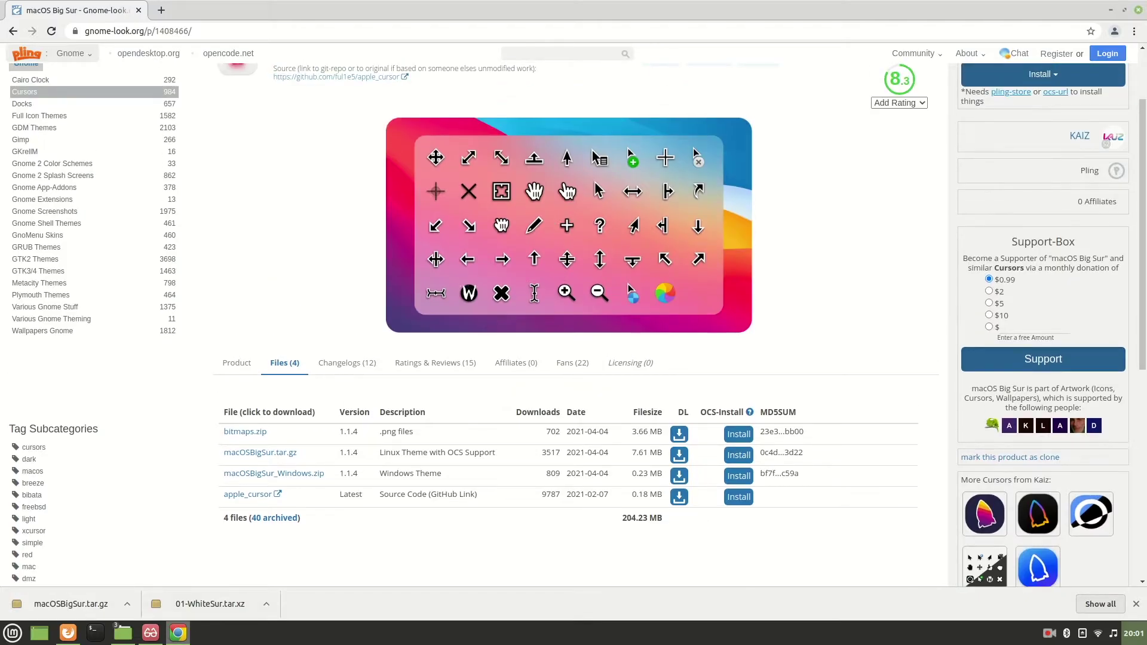
Extract macOSBigSur.tar.gz in the Downloads folder and move the extracted macOSBigSur folder into icoms
{"action": "left_click", "coordinate": [1110, 605]}
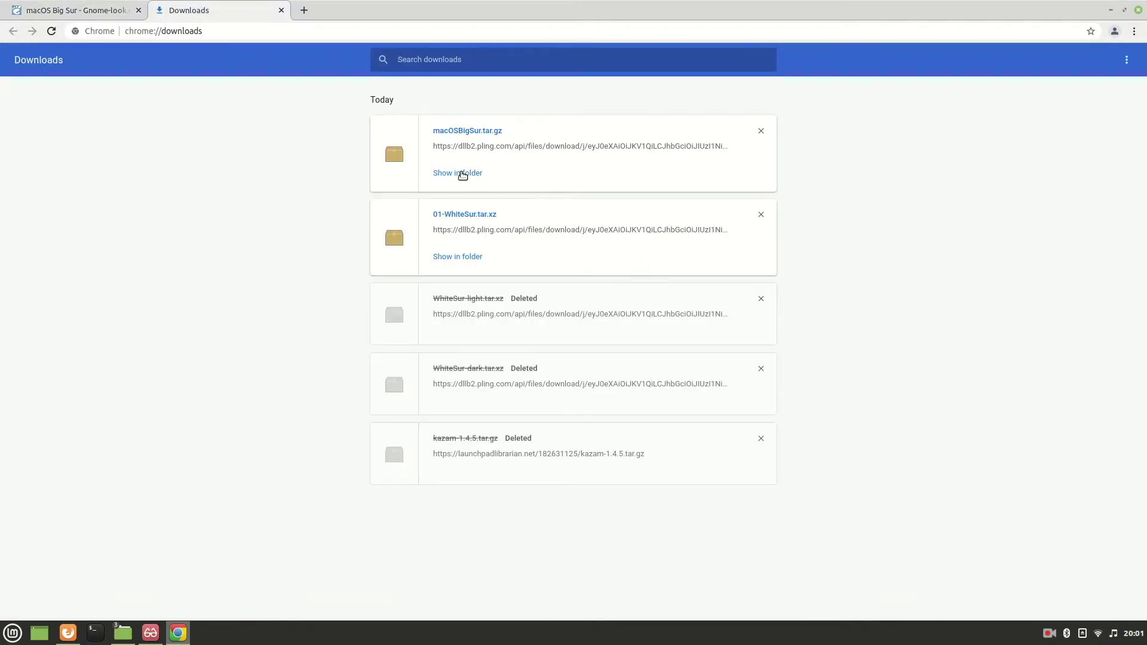
{"action": "left_click", "coordinate": [463, 173]}
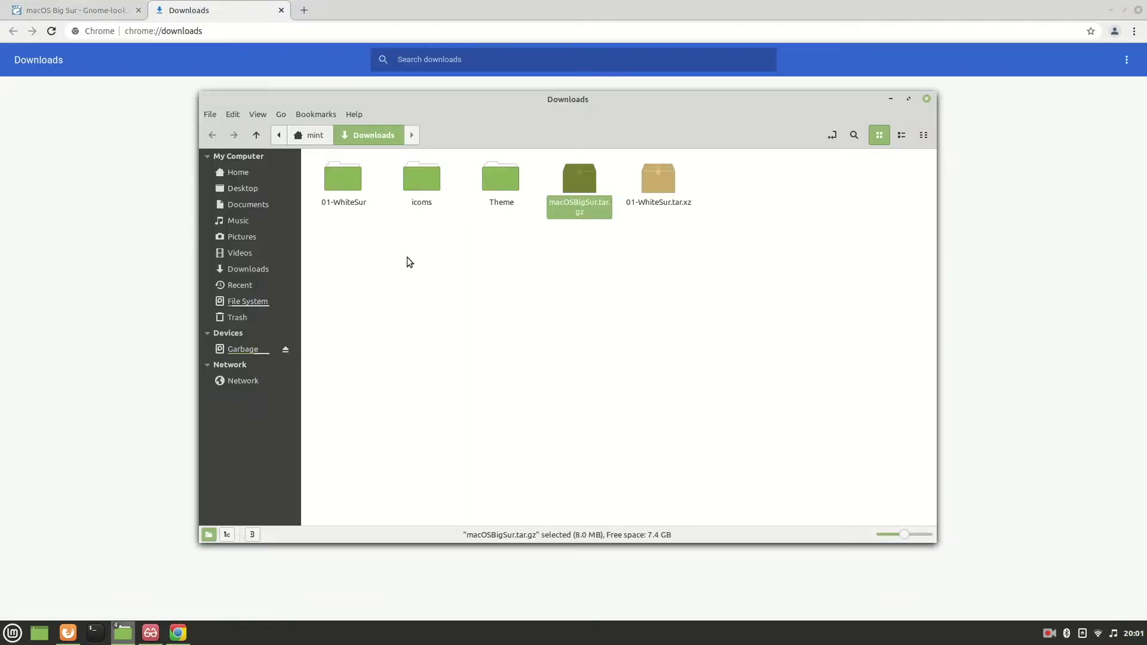
{"action": "right_click", "coordinate": [575, 186]}
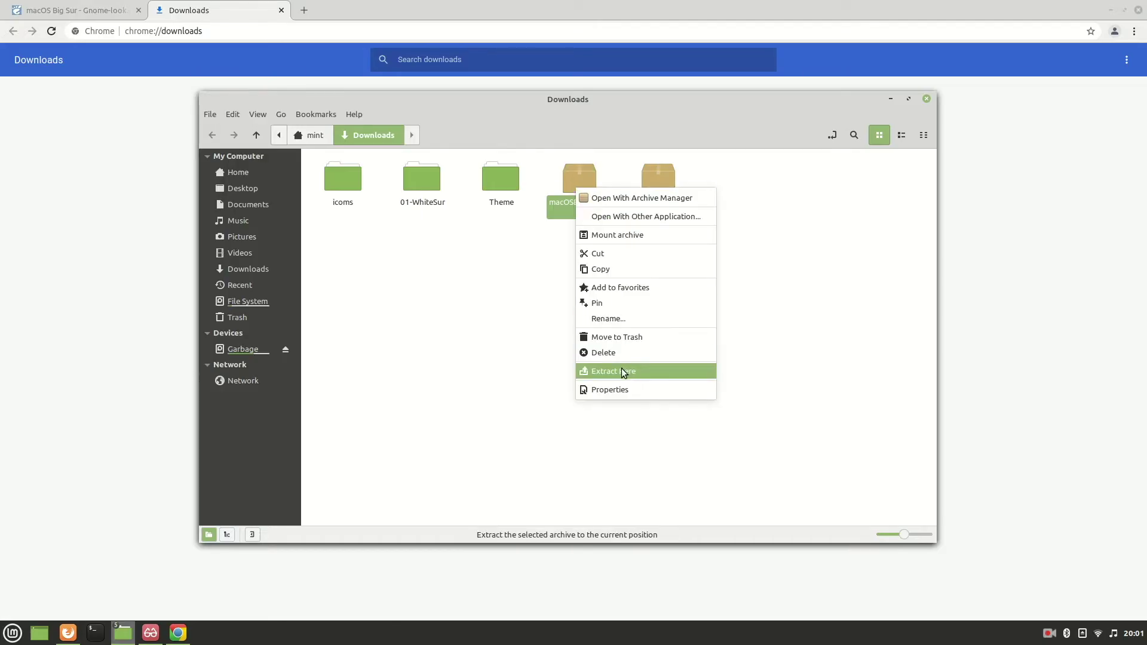
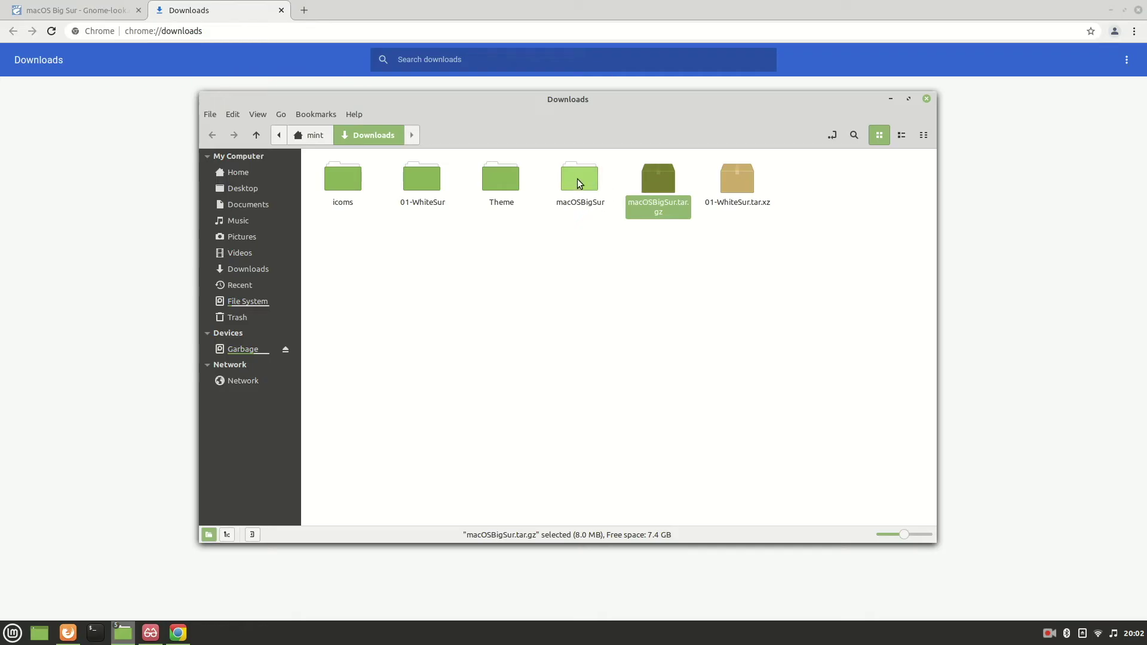
{"action": "left_click_drag", "start_coordinate": [579, 183], "coordinate": [349, 196]}
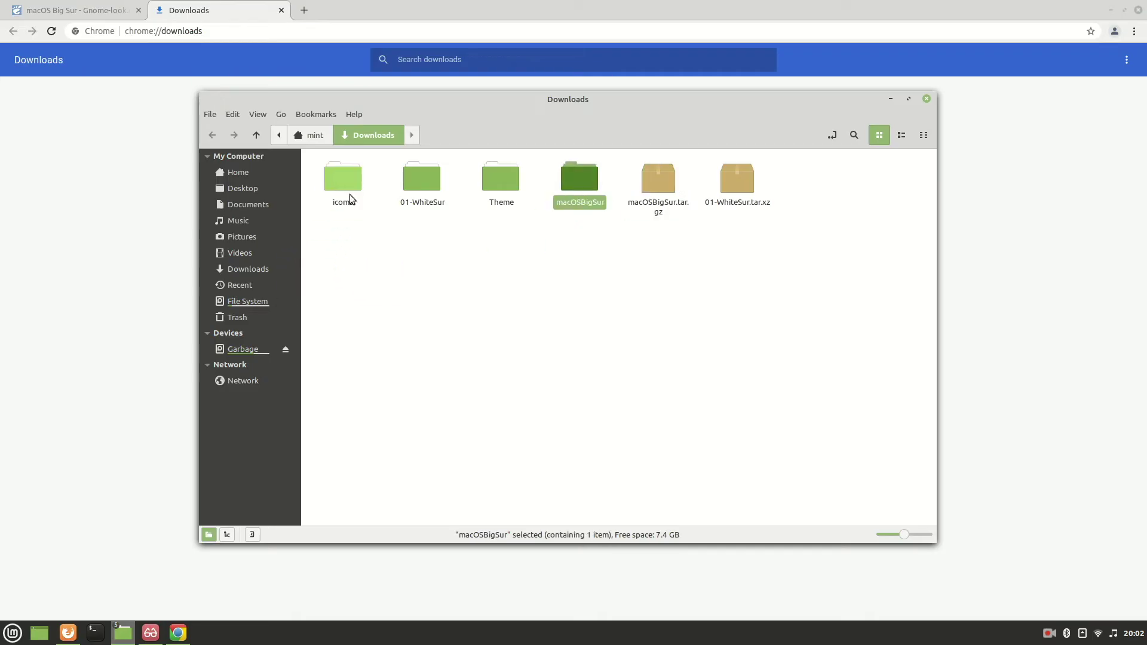
Permanently delete the macOSBigSur.tar.gz and 01-WhiteSur.tar.xz archives from the Downloads folder
{"action": "left_click_drag", "start_coordinate": [725, 253], "coordinate": [591, 171]}
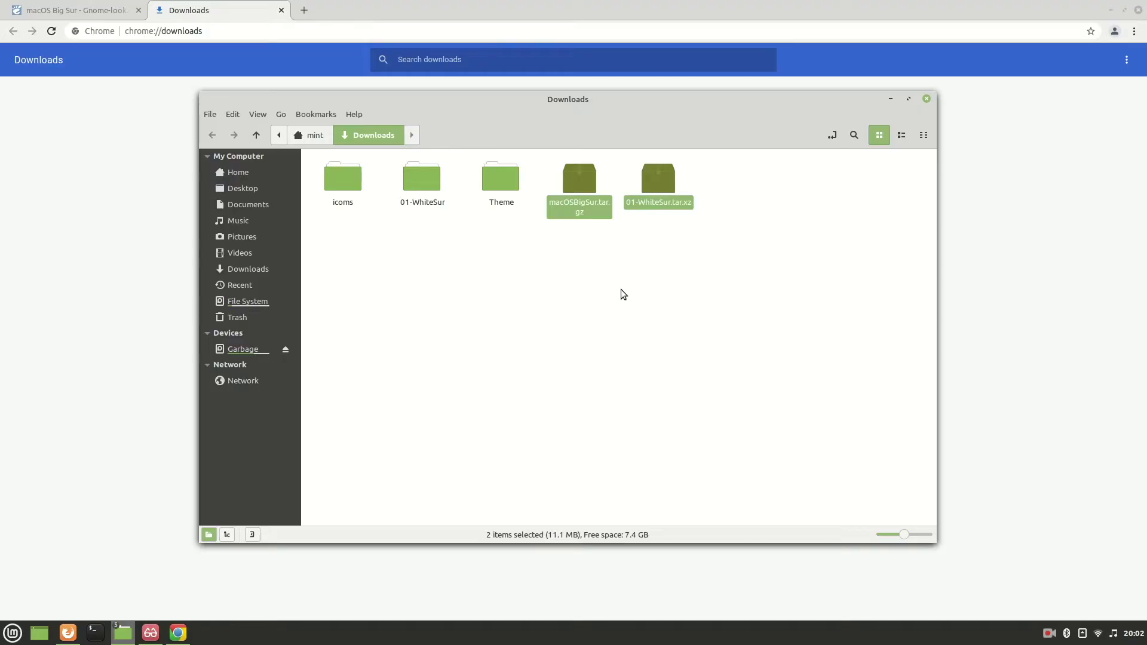
{"action": "key", "text": "shift+Delete"}
{"action": "key", "text": "Return"}
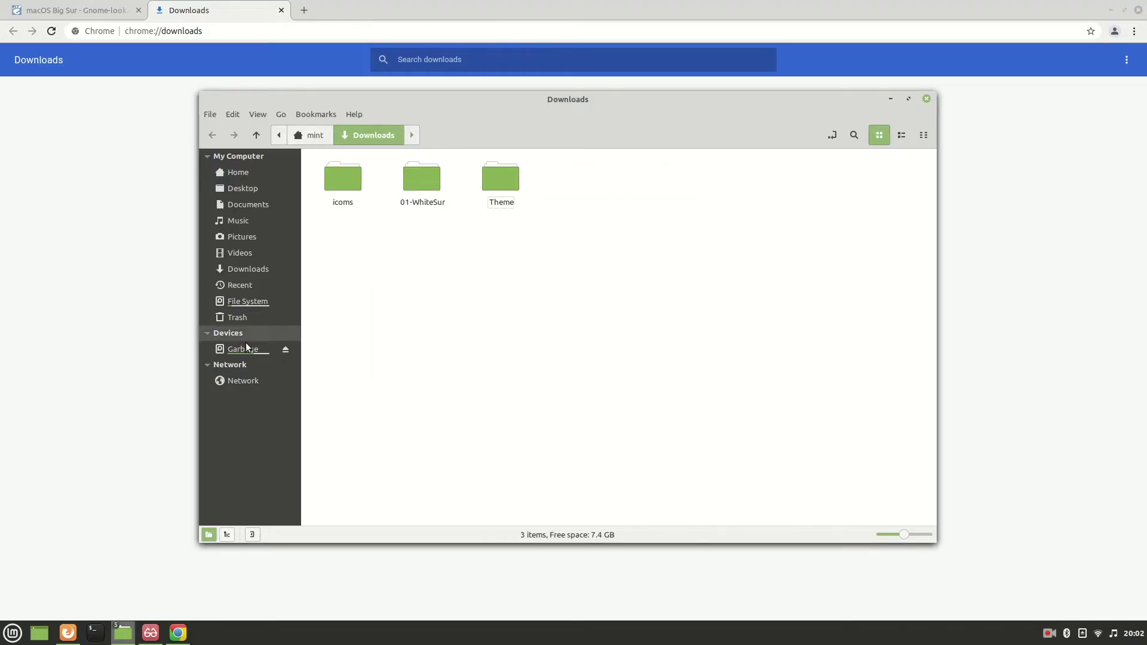
Open the Plank link in the PDF, gnome-look.org/p/1399398, and show the dock theme's file list
{"action": "left_click", "coordinate": [123, 633]}
{"action": "left_click", "coordinate": [151, 633]}
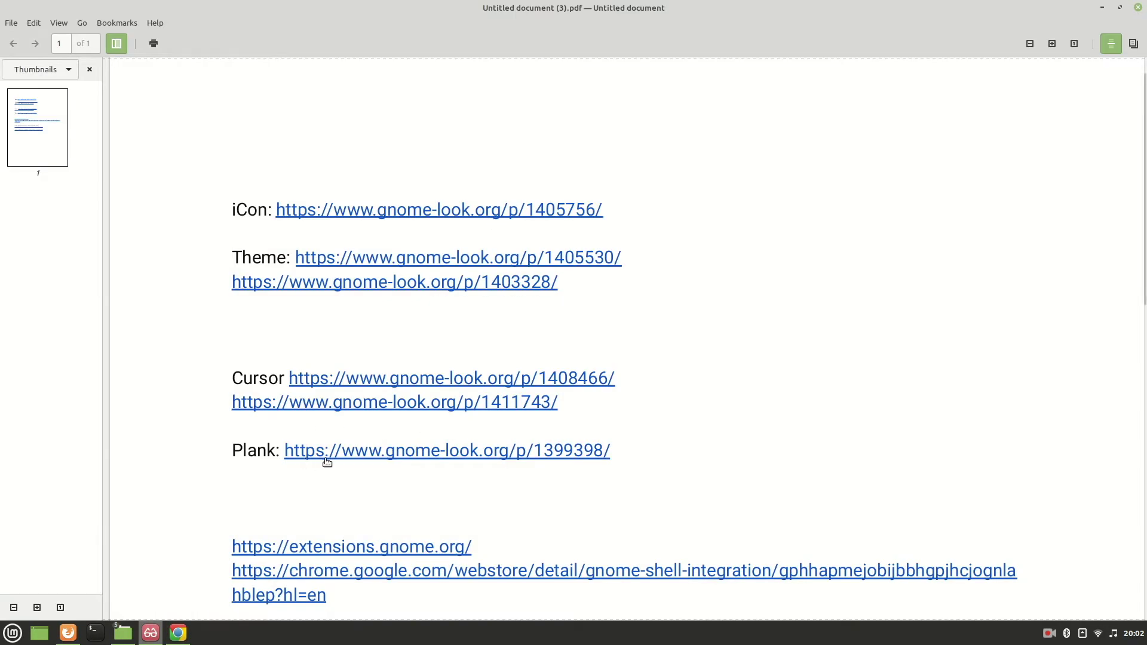
{"action": "left_click", "coordinate": [424, 454]}
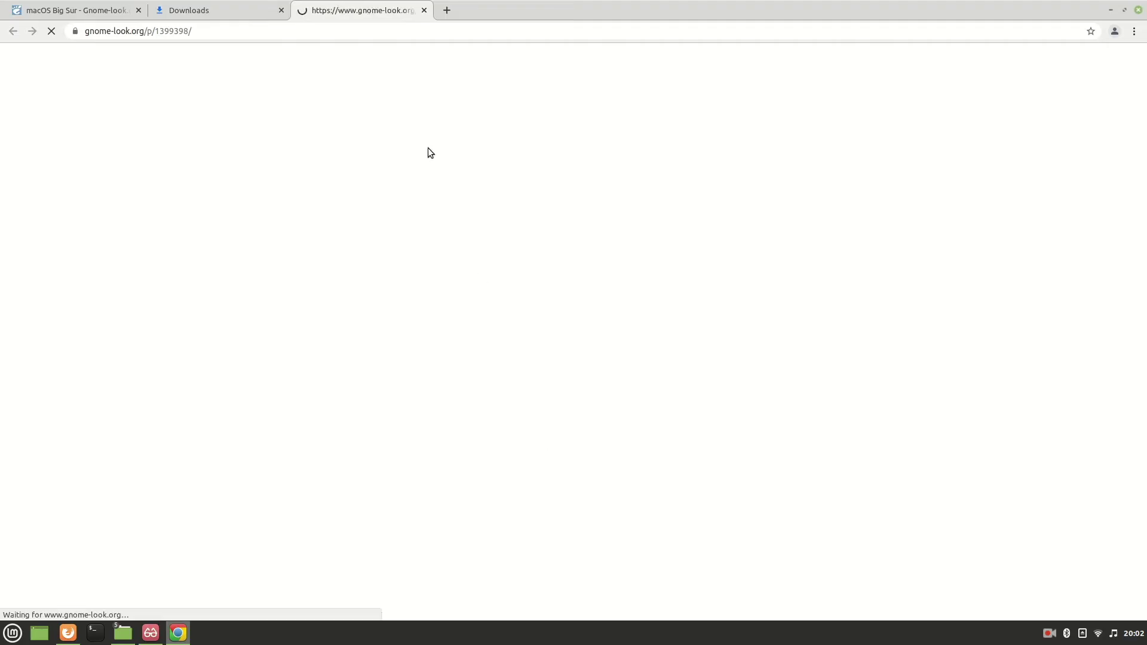
{"action": "scroll", "coordinate": [323, 314], "scroll_direction": "down", "scroll_amount": 3}
{"action": "left_click", "coordinate": [274, 320]}
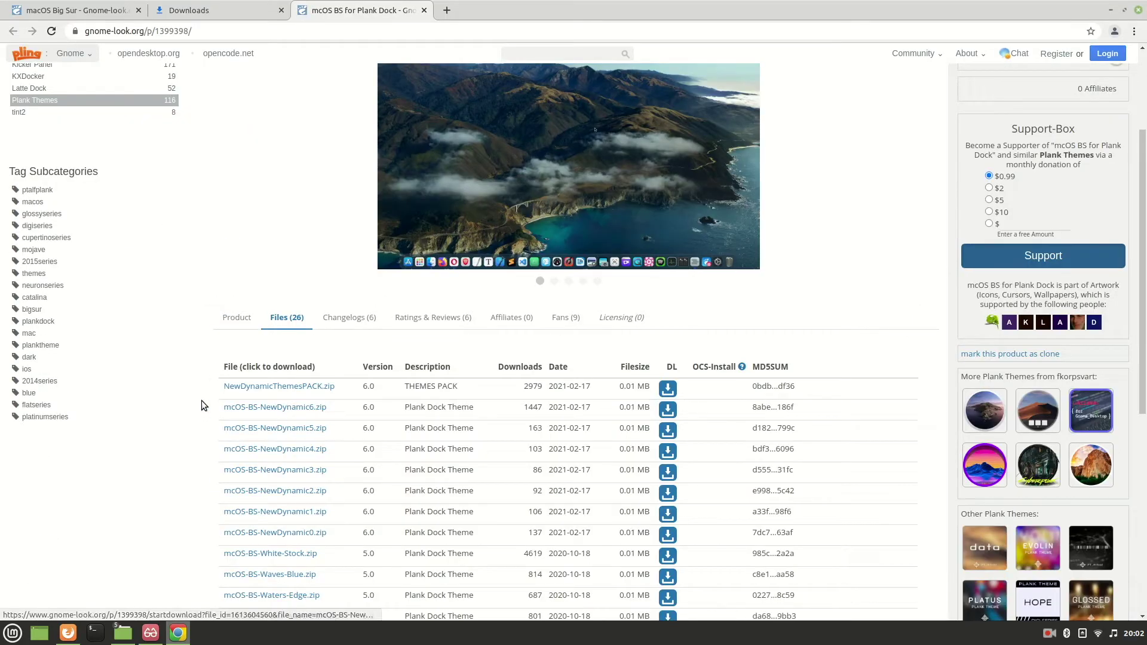
Download NewDynamicThemesPACK.zip and mcOS-BS-NewDynamic6.zip from the Plank dock theme's file list
{"action": "scroll", "coordinate": [203, 397], "scroll_direction": "down", "scroll_amount": 3}
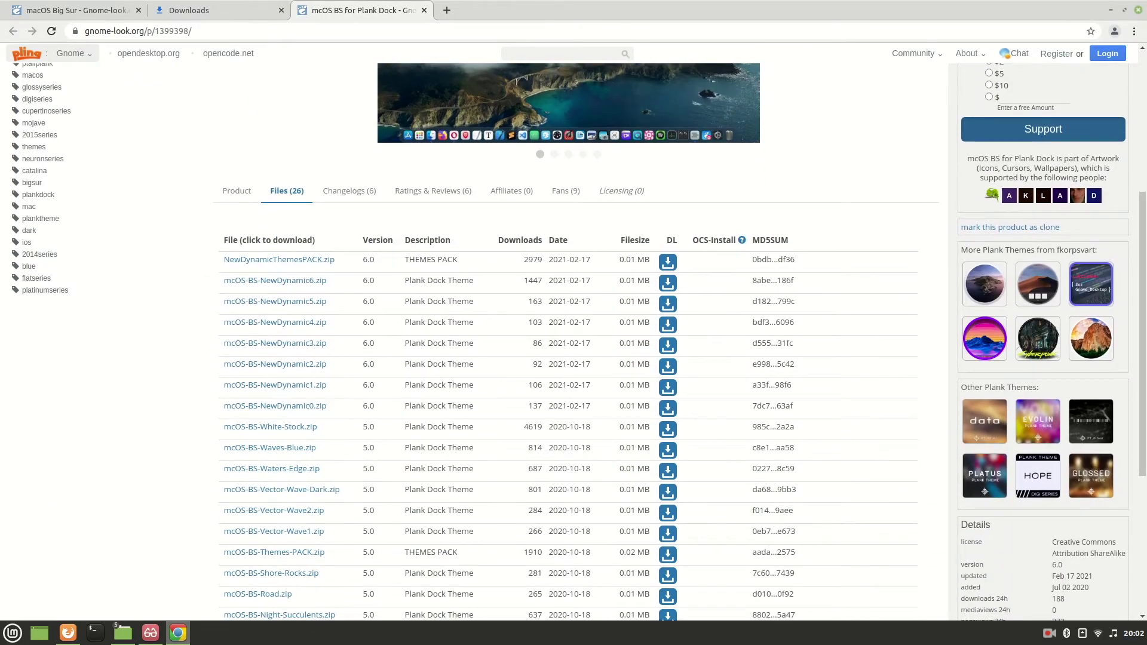
{"action": "left_click", "coordinate": [669, 263]}
{"action": "left_click", "coordinate": [599, 307]}
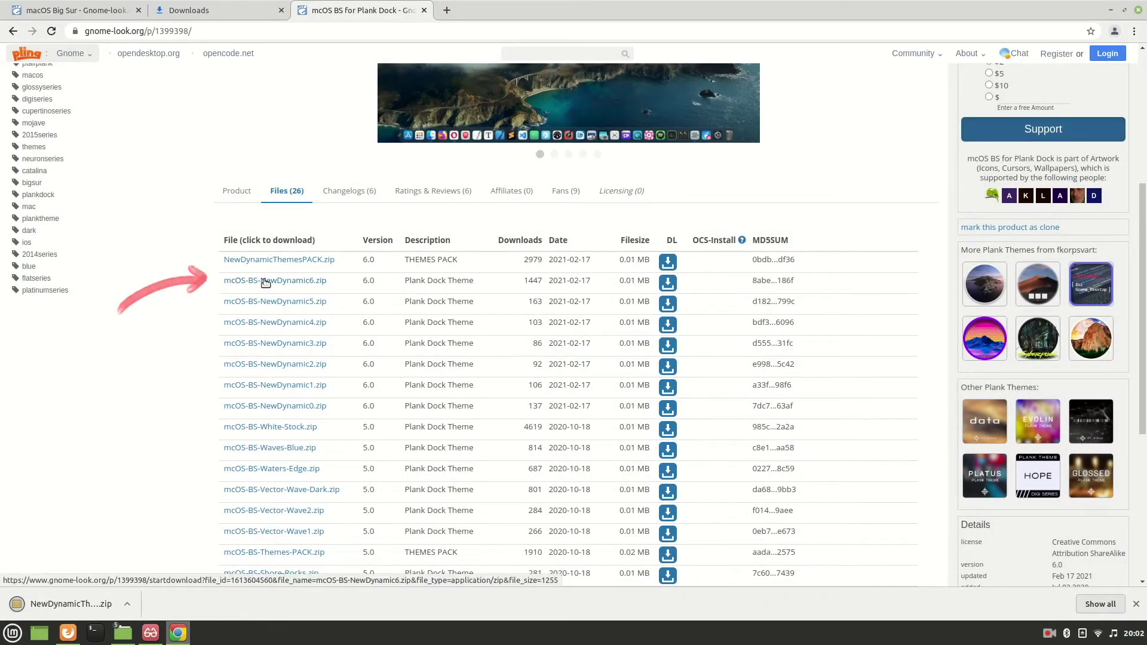
{"action": "left_click", "coordinate": [669, 287]}
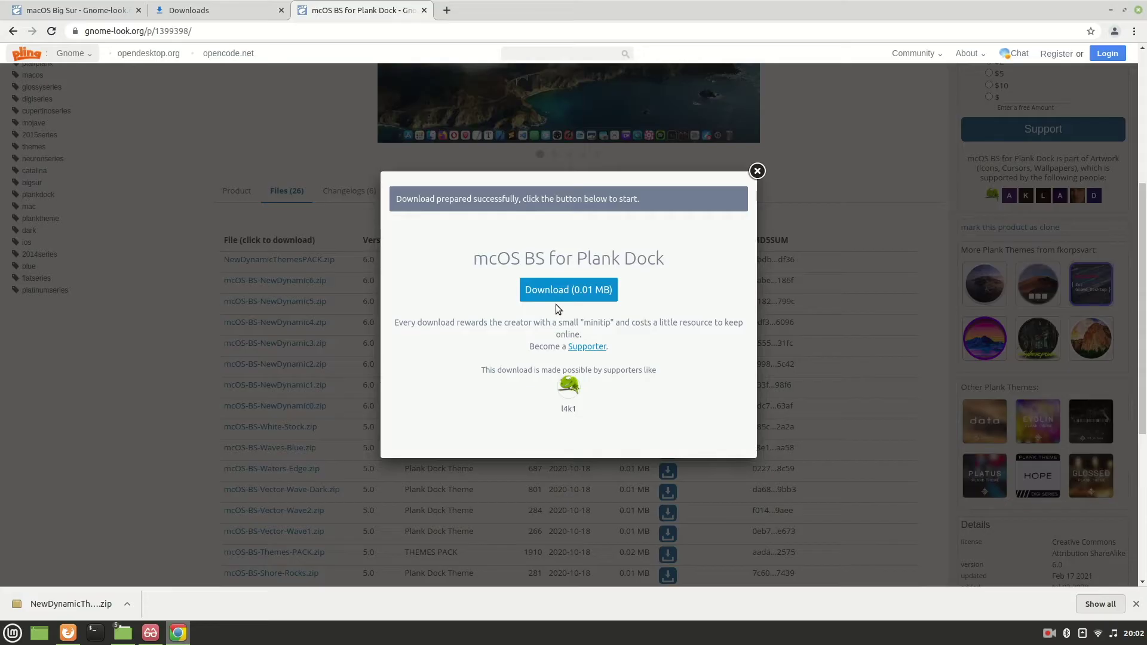
{"action": "left_click", "coordinate": [557, 296]}
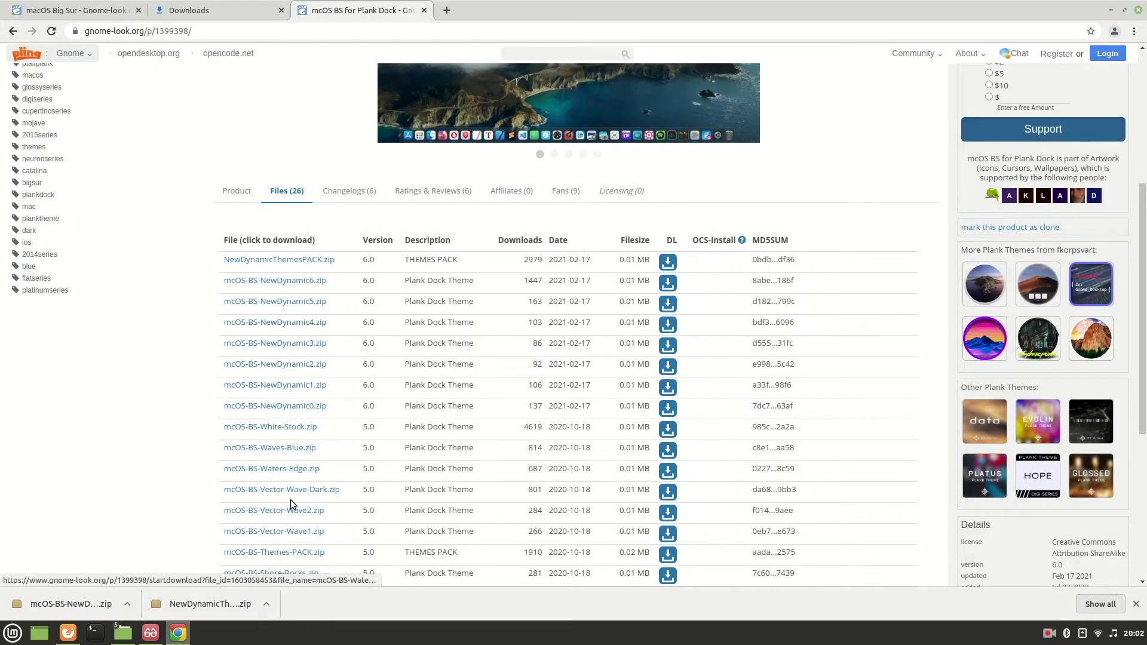
Show the downloaded Plank theme zips in the Downloads folder and extract both of them there
{"action": "left_click", "coordinate": [1113, 605]}
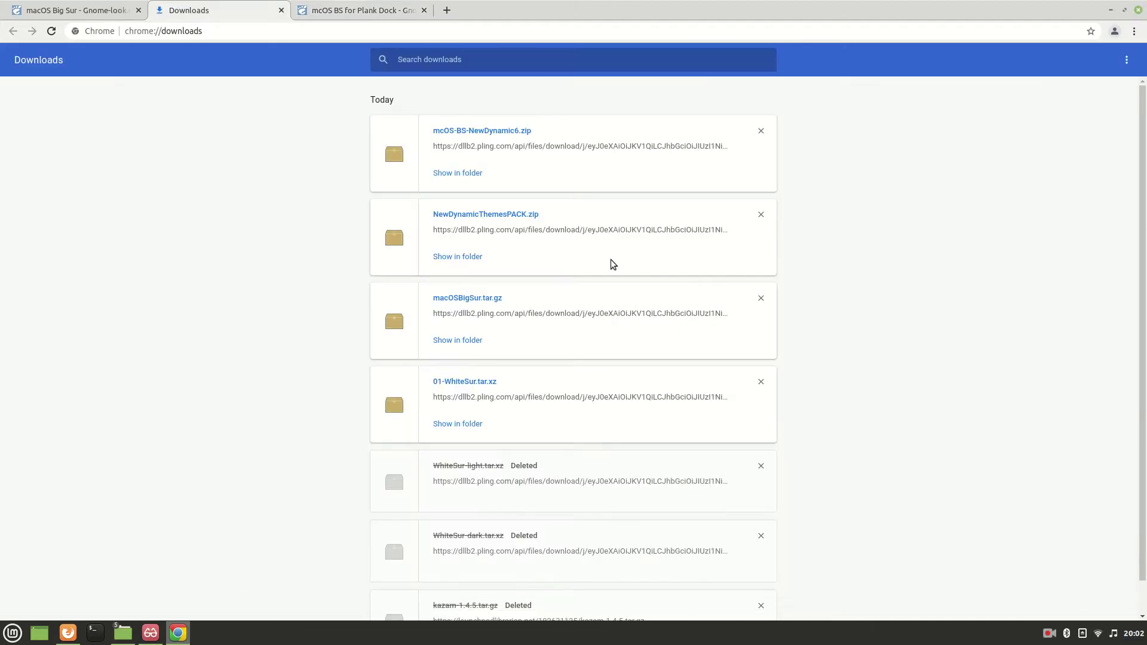
{"action": "left_click", "coordinate": [457, 174]}
{"action": "left_click_drag", "start_coordinate": [727, 275], "coordinate": [574, 182]}
{"action": "right_click", "coordinate": [595, 178]}
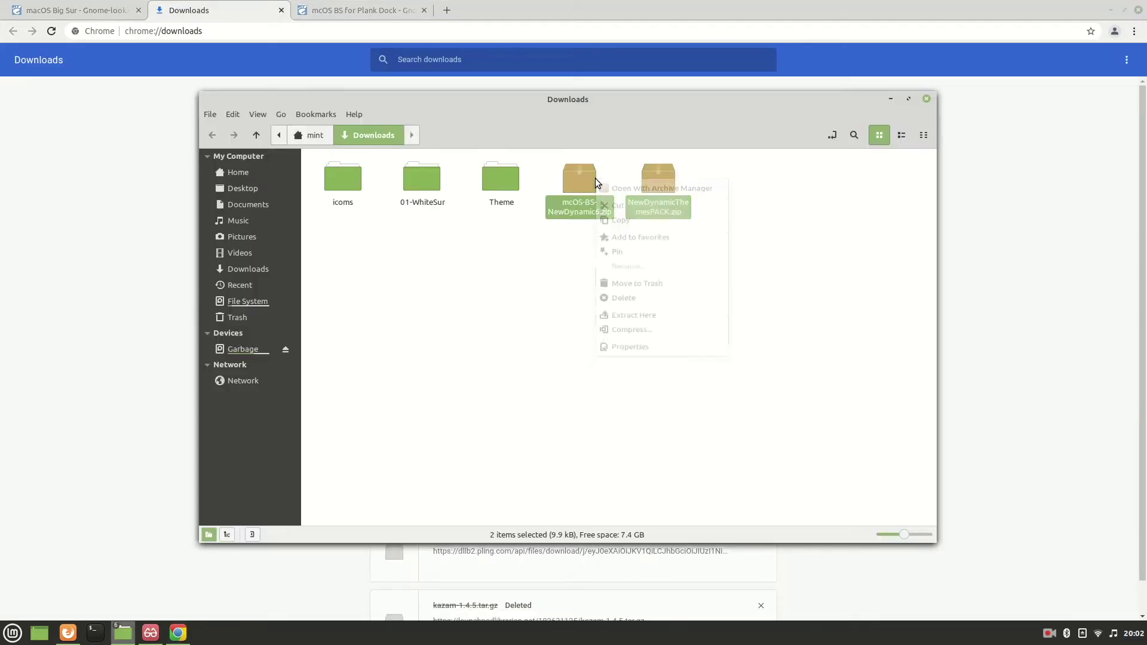
{"action": "left_click", "coordinate": [675, 325]}
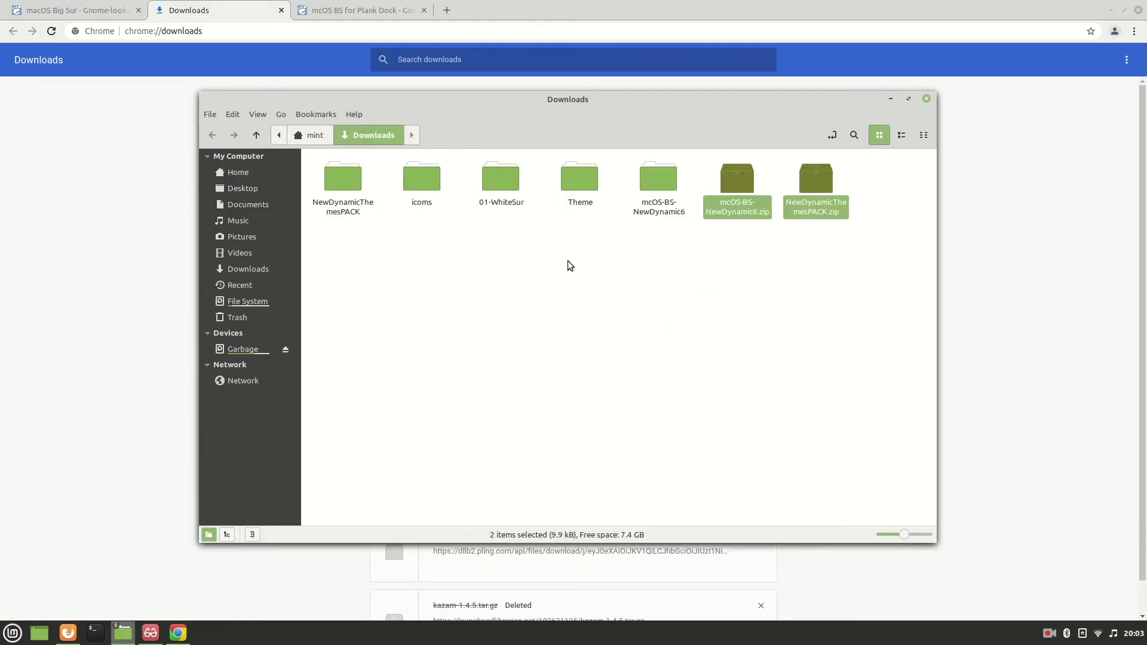
Create a folder named Plank in Downloads and move the NewDynamicThemesPACK and mcOS-BS-NewDynamic6 folders into it
{"action": "right_click", "coordinate": [505, 299]}
{"action": "left_click", "coordinate": [518, 309]}
{"action": "type", "text": "Plank"}
{"action": "key", "text": "Return"}
{"action": "left_click_drag", "start_coordinate": [421, 178], "coordinate": [343, 179]}
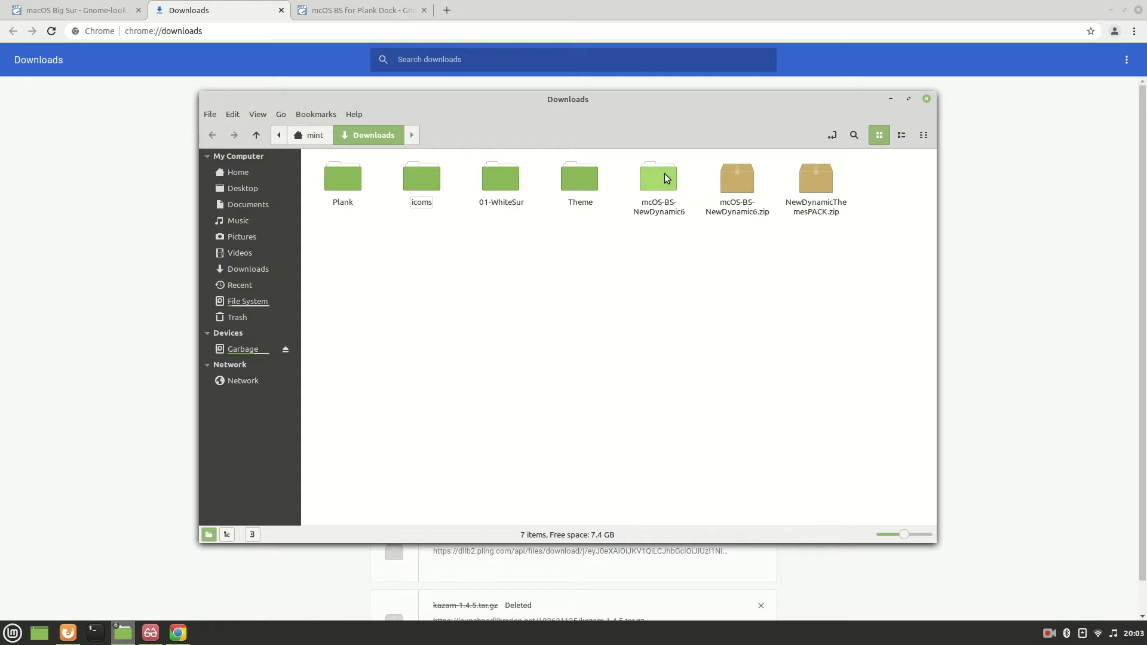
{"action": "left_click_drag", "start_coordinate": [662, 182], "coordinate": [343, 180]}
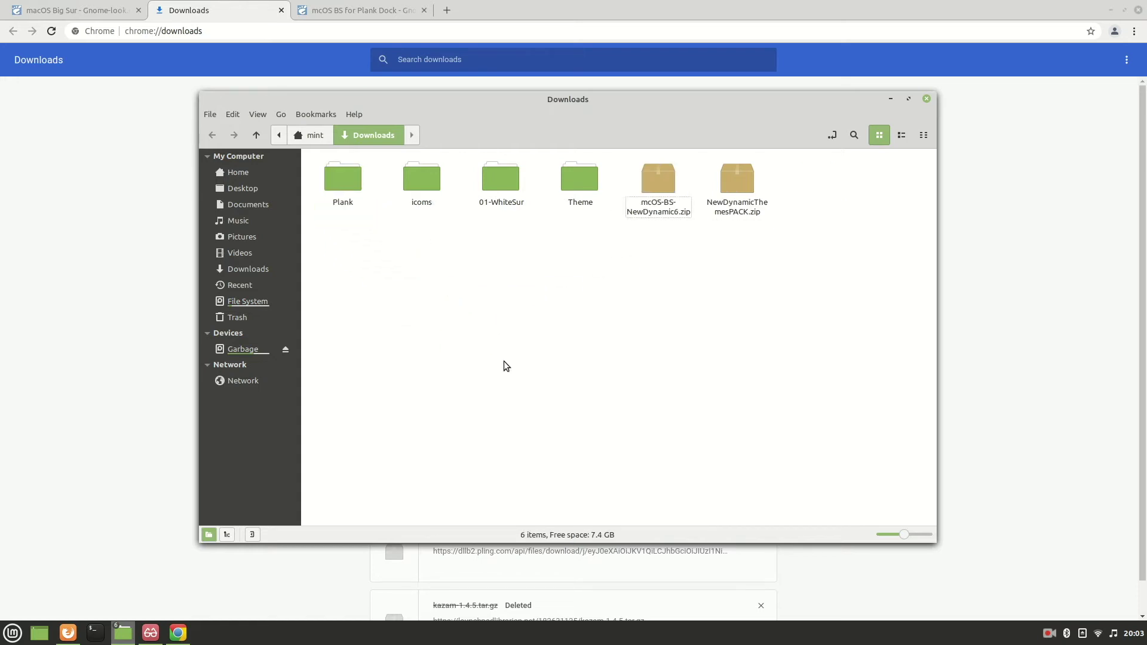
Permanently delete mcOS-BS-NewDynamic6.zip and NewDynamicThemesPACK.zip from the Downloads folder
{"action": "left_click_drag", "start_coordinate": [801, 255], "coordinate": [648, 171]}
{"action": "key", "text": "shift+Delete"}
{"action": "key", "text": "Escape"}
{"action": "left_click", "coordinate": [496, 179]}
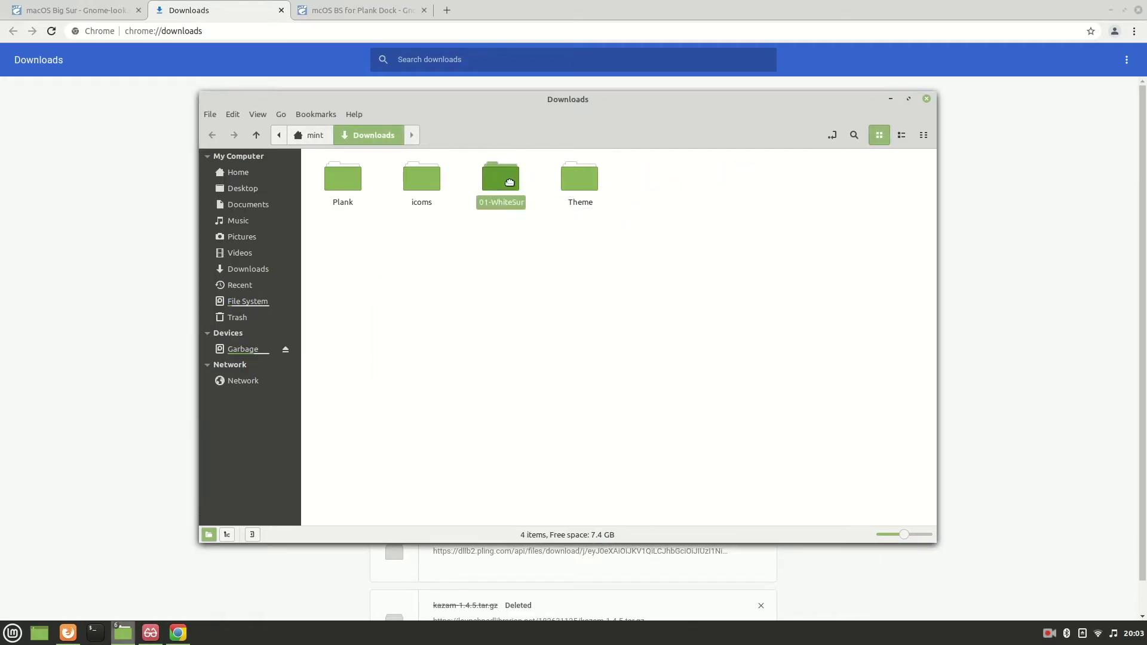
{"action": "left_click", "coordinate": [579, 180]}
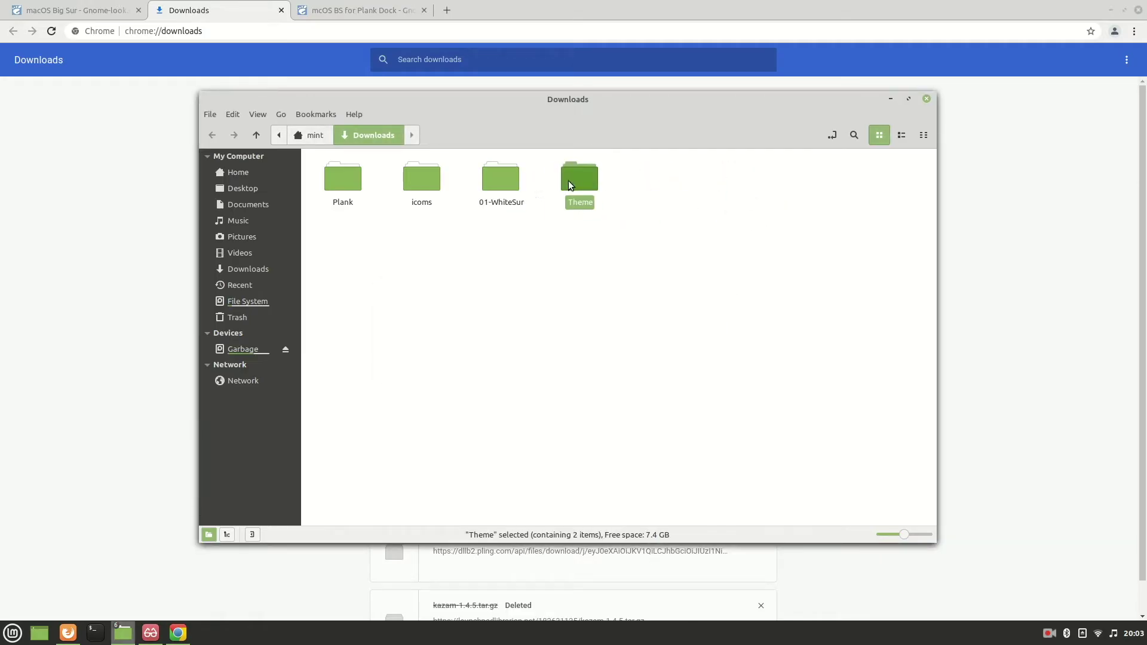
{"action": "left_click", "coordinate": [414, 217]}
{"action": "left_click_drag", "start_coordinate": [342, 228], "coordinate": [457, 167]}
{"action": "left_click_drag", "start_coordinate": [644, 251], "coordinate": [600, 167]}
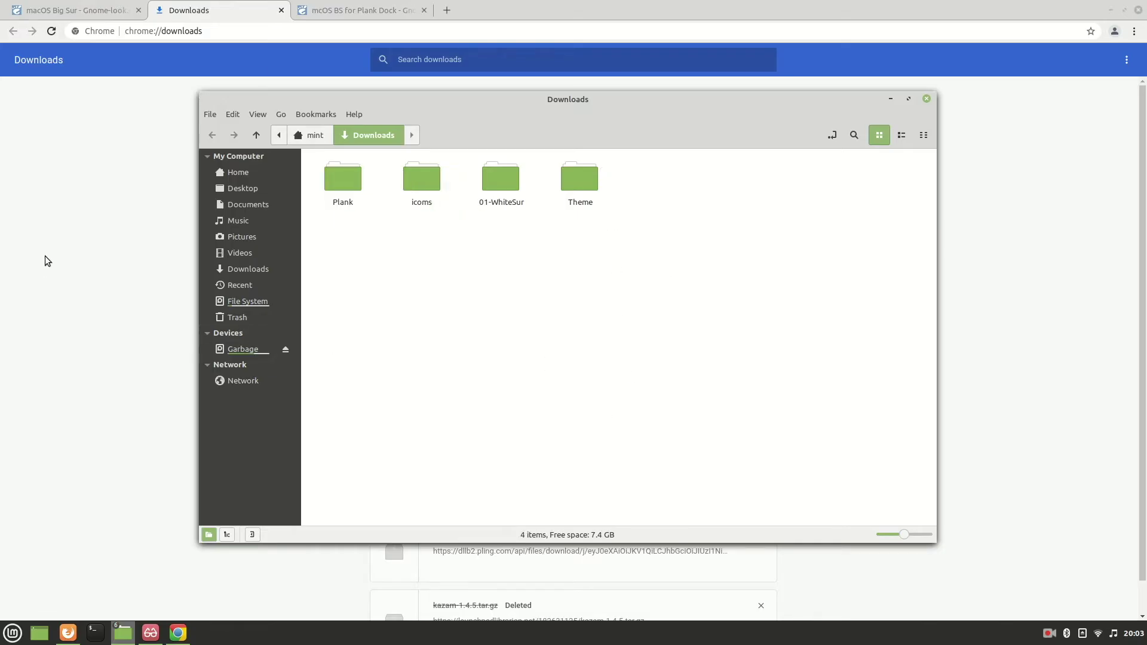
{"action": "left_click", "coordinate": [67, 265]}
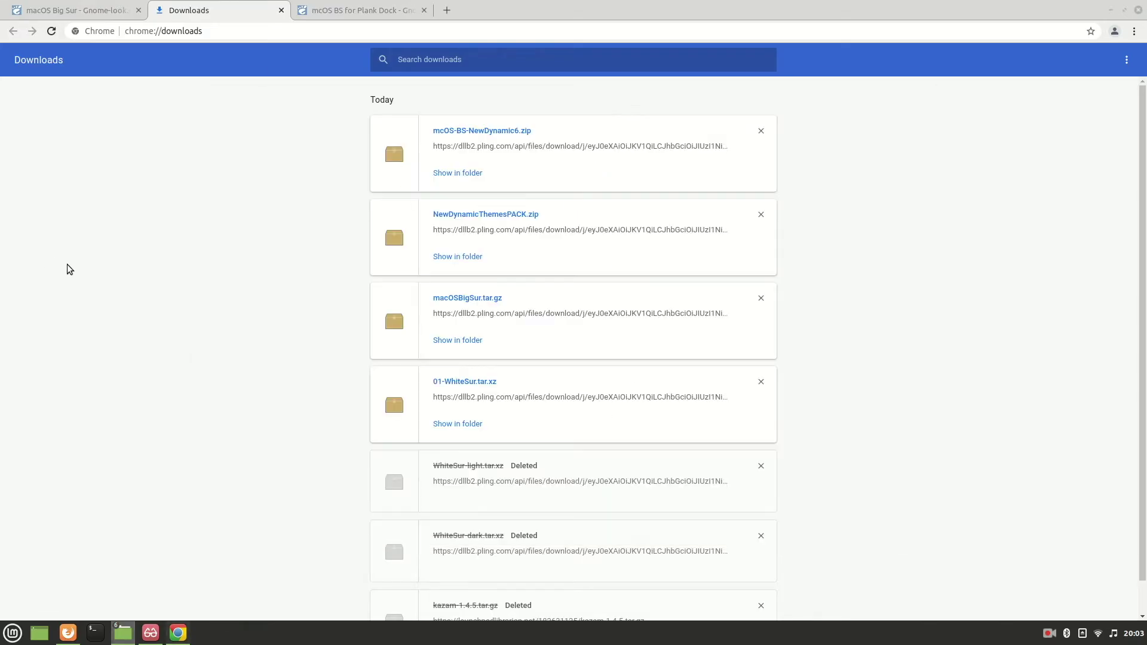
Close the Downloads, Plank dock and macOS Big Sur browser tabs, leaving one new tab, and minimise the browser
{"action": "middle_click", "coordinate": [207, 18]}
{"action": "middle_click", "coordinate": [207, 18]}
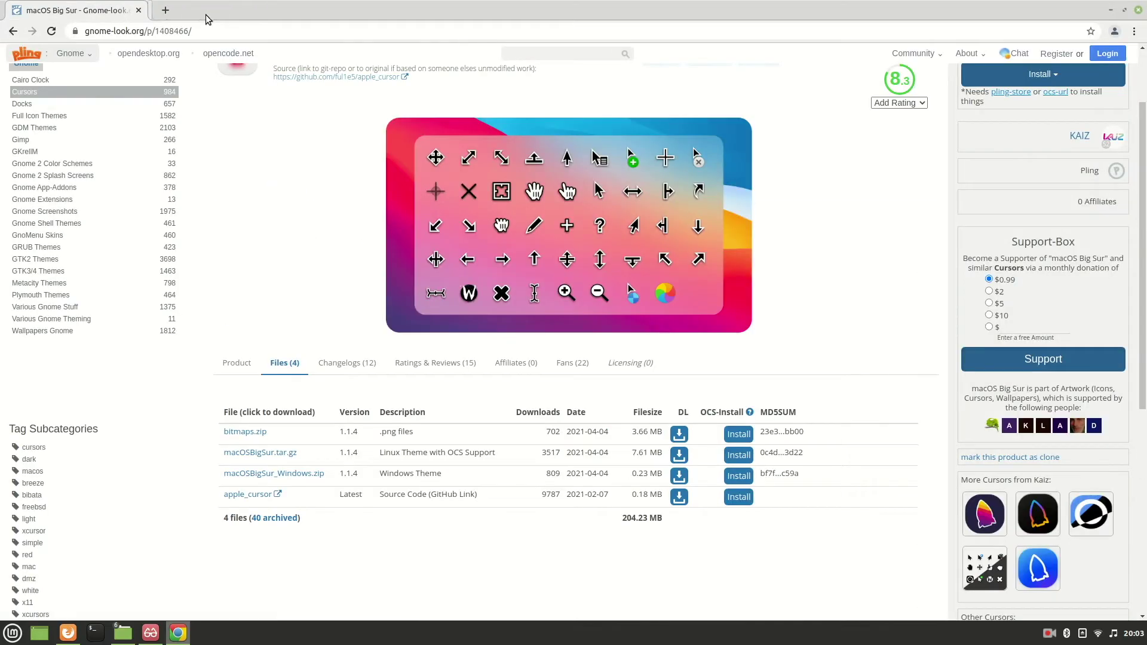
{"action": "left_click", "coordinate": [160, 10]}
{"action": "middle_click", "coordinate": [62, 14]}
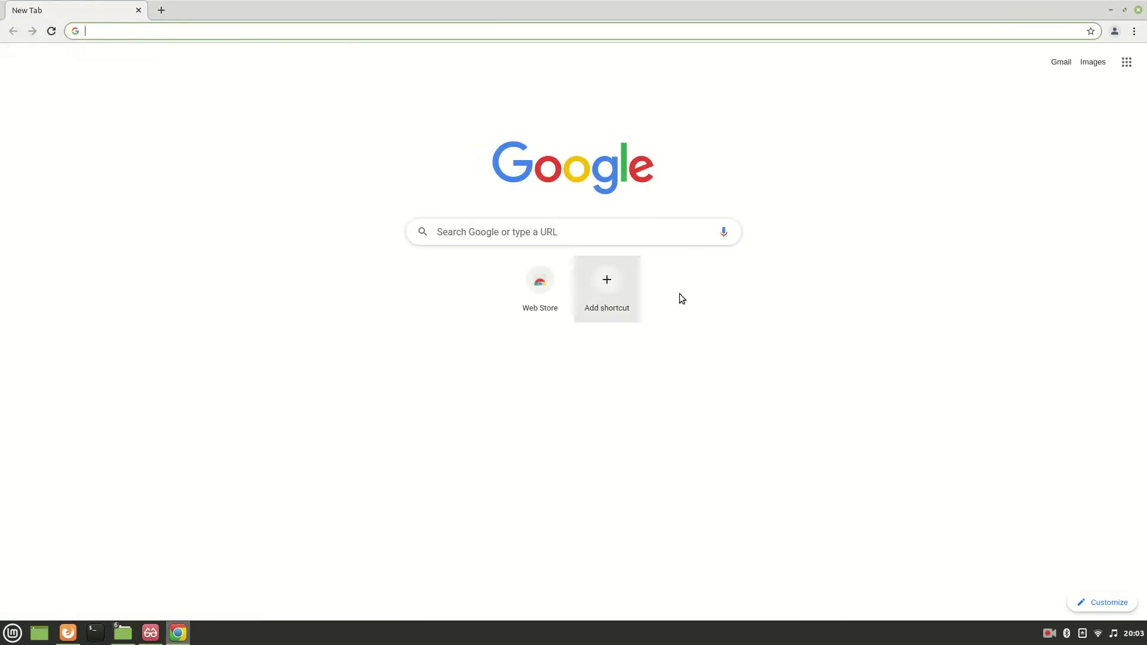
{"action": "left_click", "coordinate": [1111, 10]}
Go to the Home folder in the file manager and show its hidden files
{"action": "left_click_drag", "start_coordinate": [510, 246], "coordinate": [466, 228]}
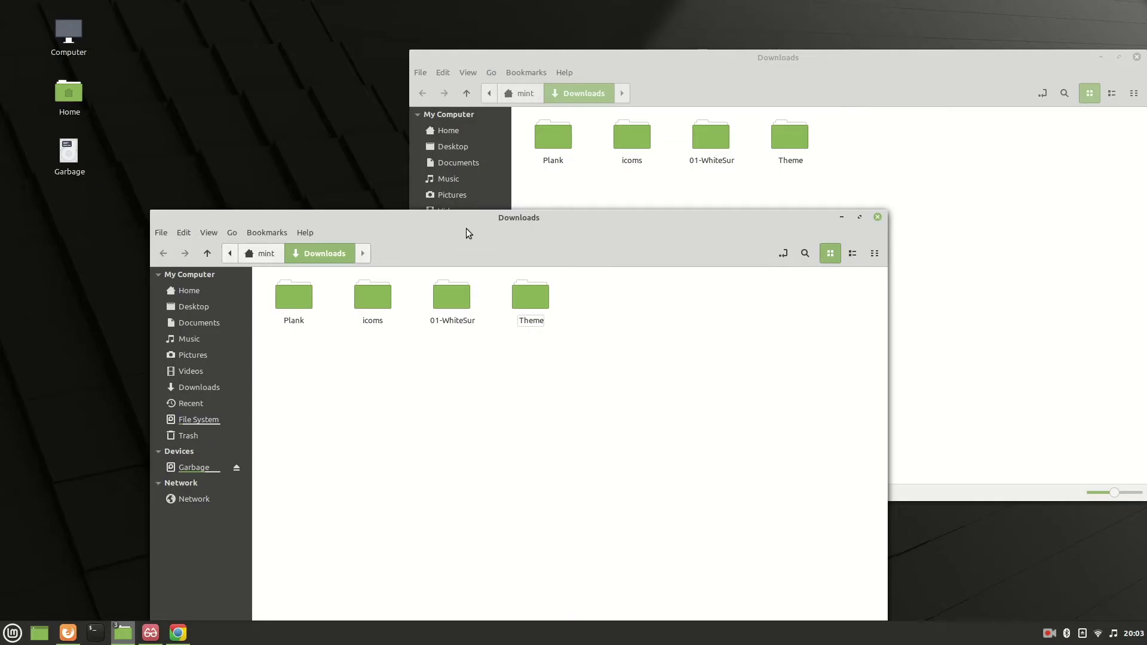
{"action": "left_click", "coordinate": [205, 292]}
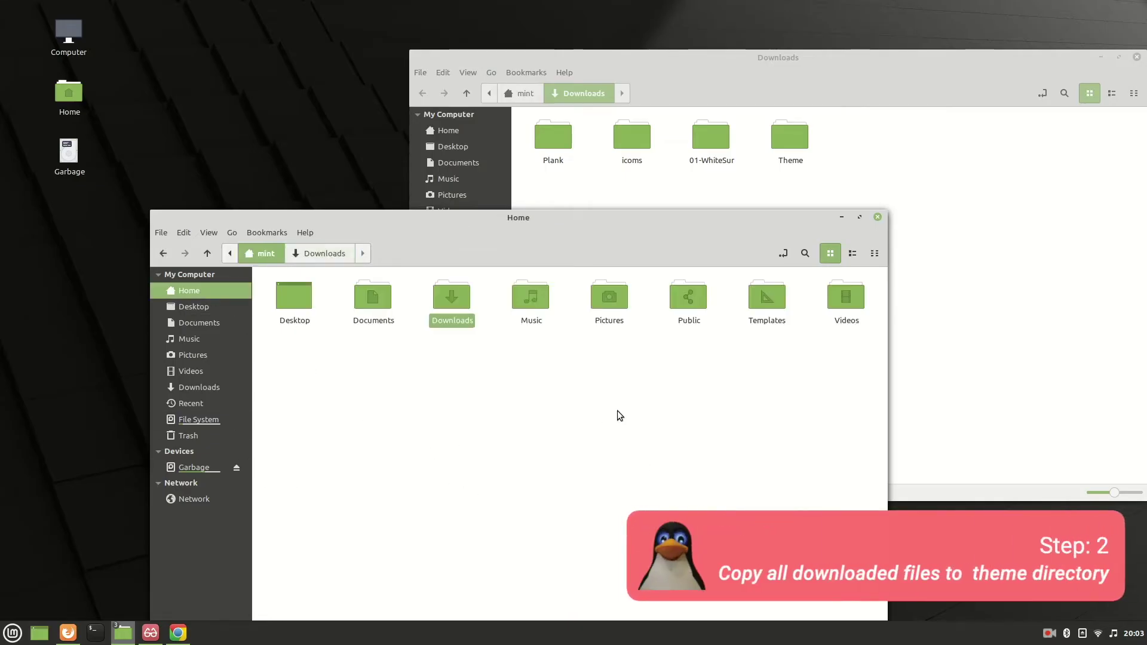
{"action": "right_click", "coordinate": [468, 368]}
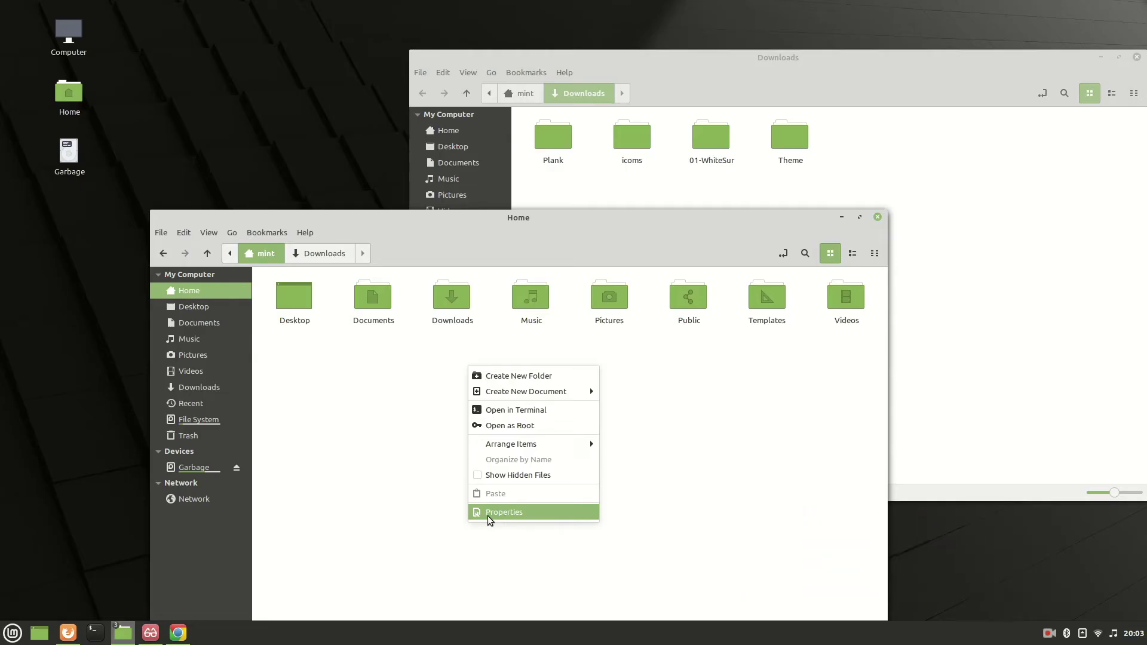
{"action": "left_click", "coordinate": [480, 476]}
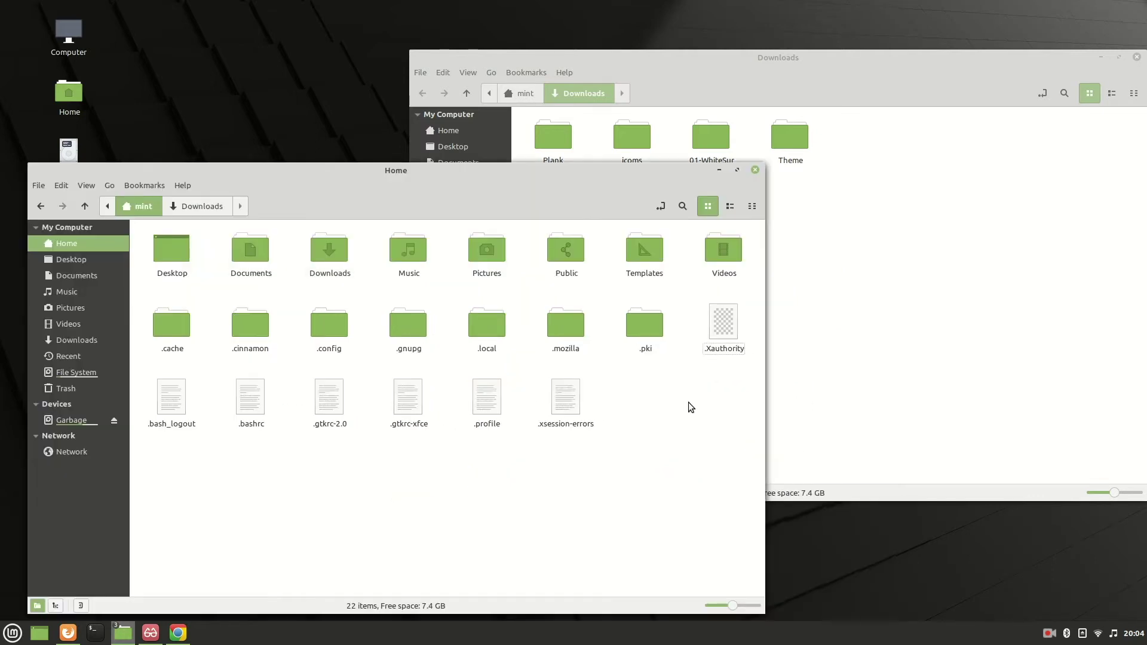
Create a new folder named .themes in the Home folder
{"action": "right_click", "coordinate": [688, 403]}
{"action": "left_click", "coordinate": [695, 414]}
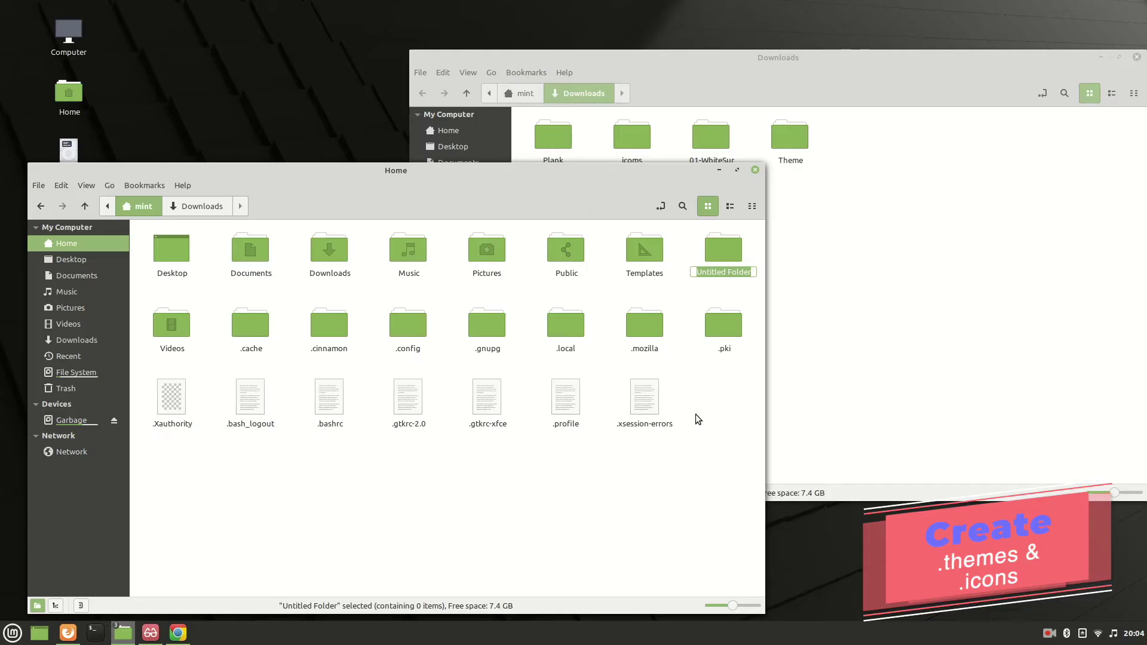
{"action": "type", "text": ".the"}
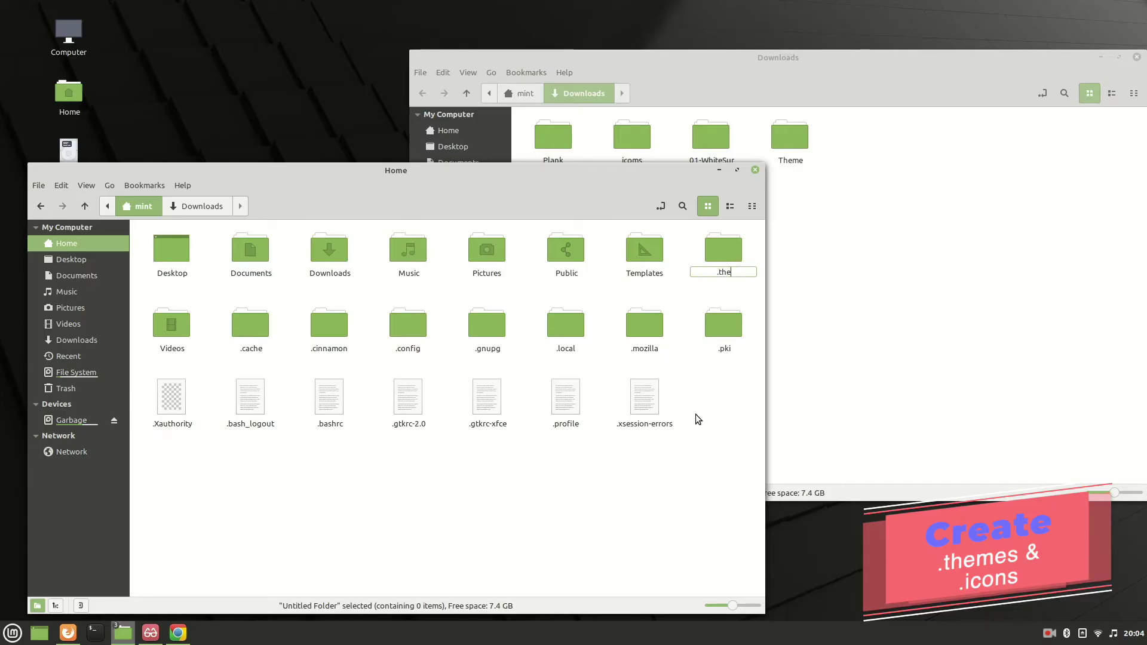
{"action": "type", "text": "mes"}
{"action": "key", "text": "Return"}
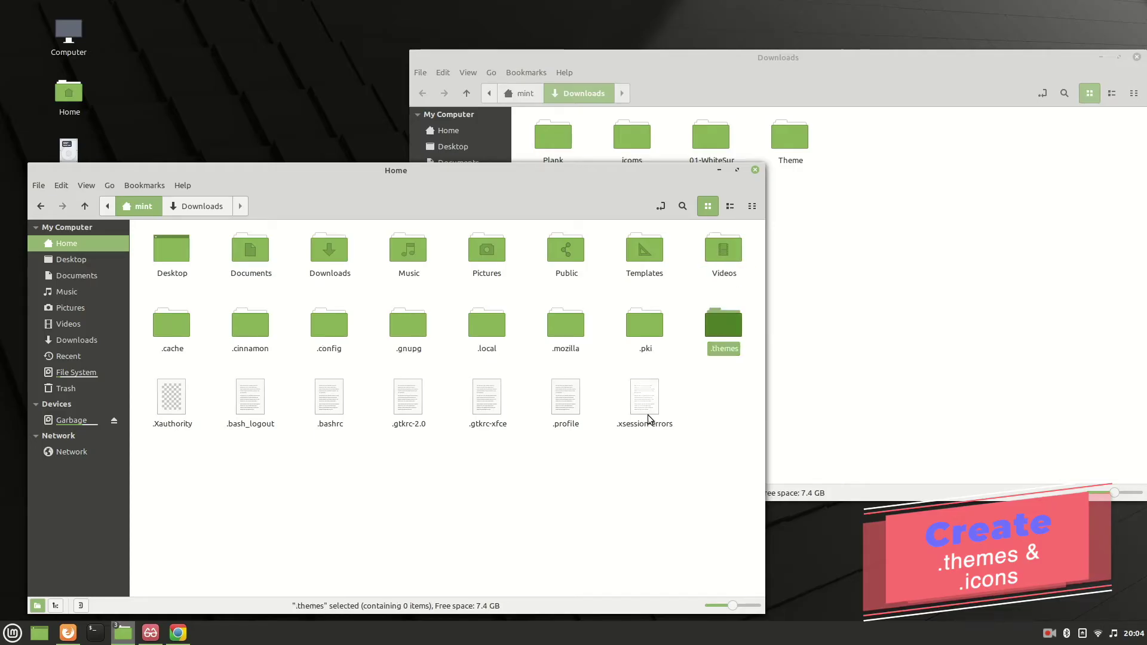
Create a new folder named .icons in the Home folder
{"action": "right_click", "coordinate": [679, 443]}
{"action": "left_click", "coordinate": [729, 454]}
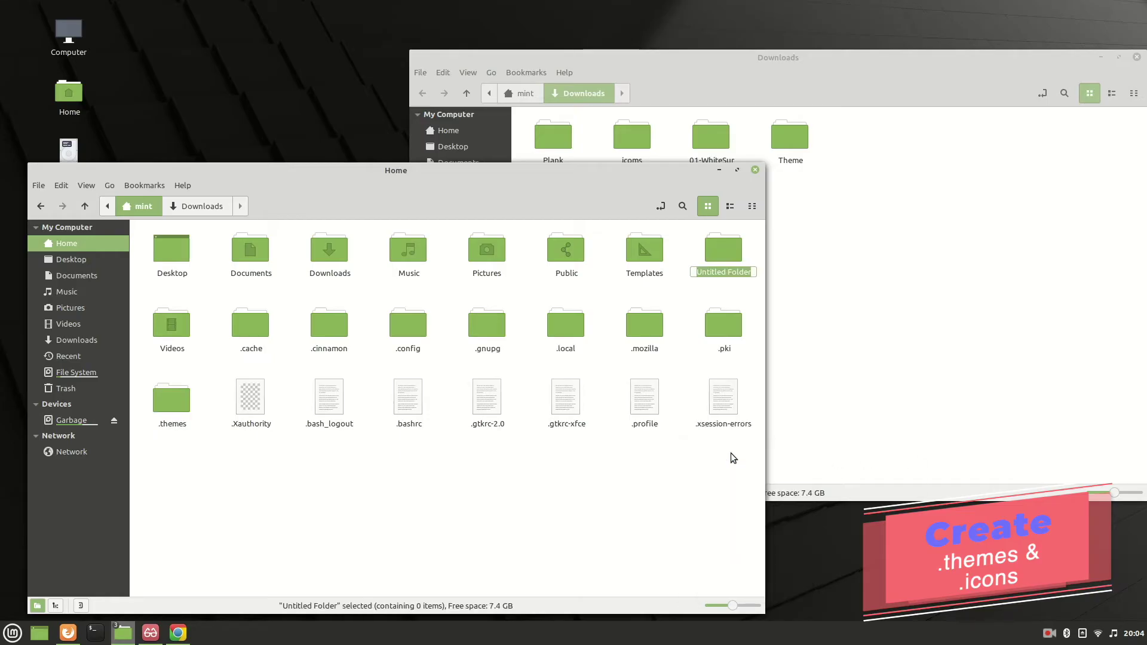
{"action": "type", "text": ".icons"}
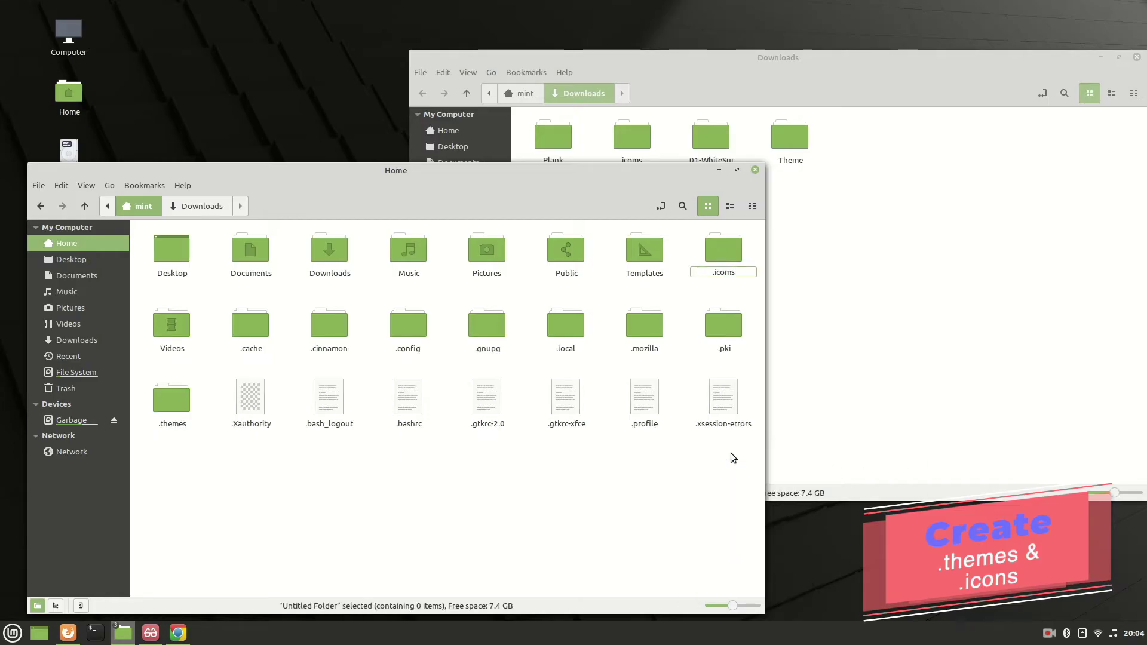
{"action": "key", "text": "Return"}
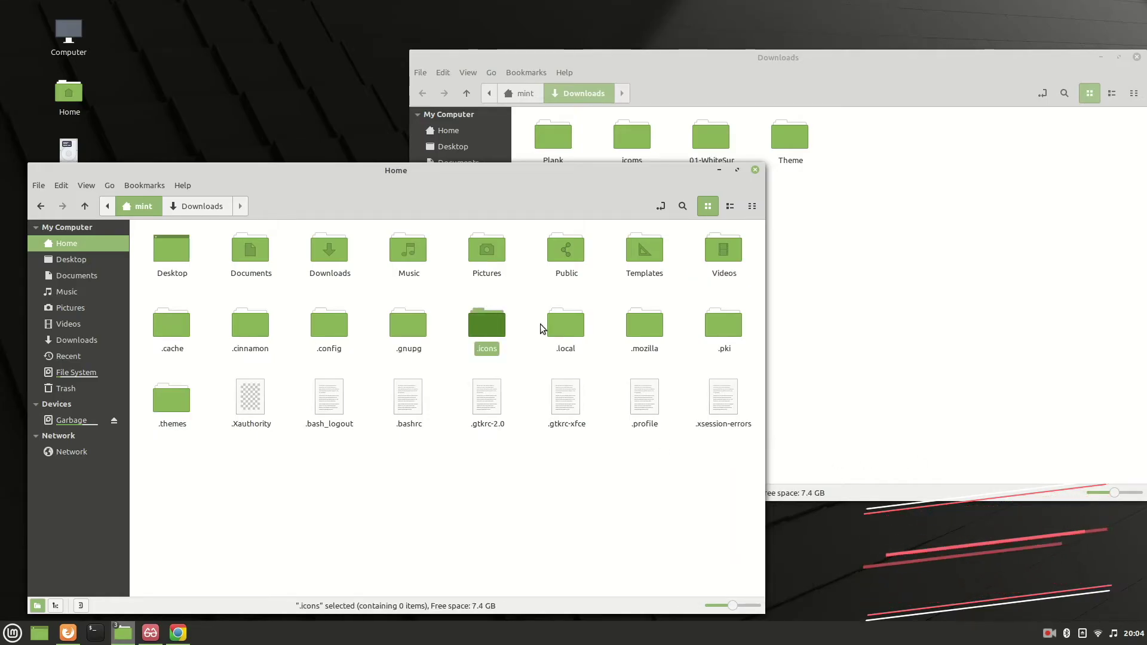
Move the WhiteSur-dark and WhiteSur-light folders from Downloads/Theme into Home's .themes folder
{"action": "double_click", "coordinate": [167, 399]}
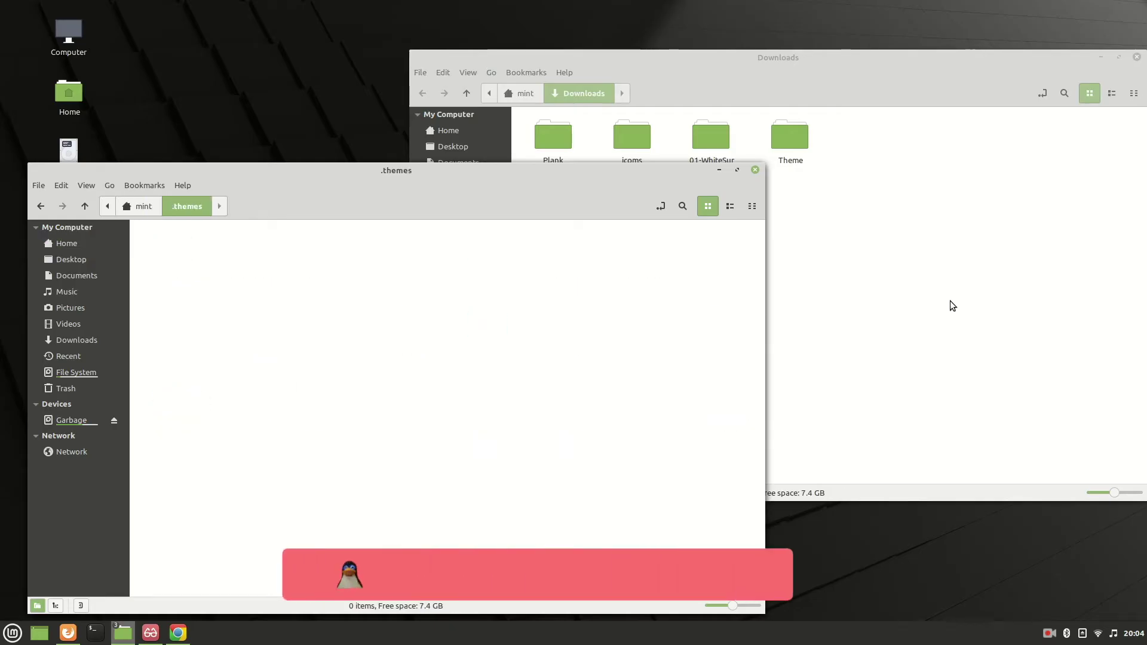
{"action": "left_click", "coordinate": [950, 305]}
{"action": "double_click", "coordinate": [787, 157]}
{"action": "left_click_drag", "start_coordinate": [710, 209], "coordinate": [289, 308]}
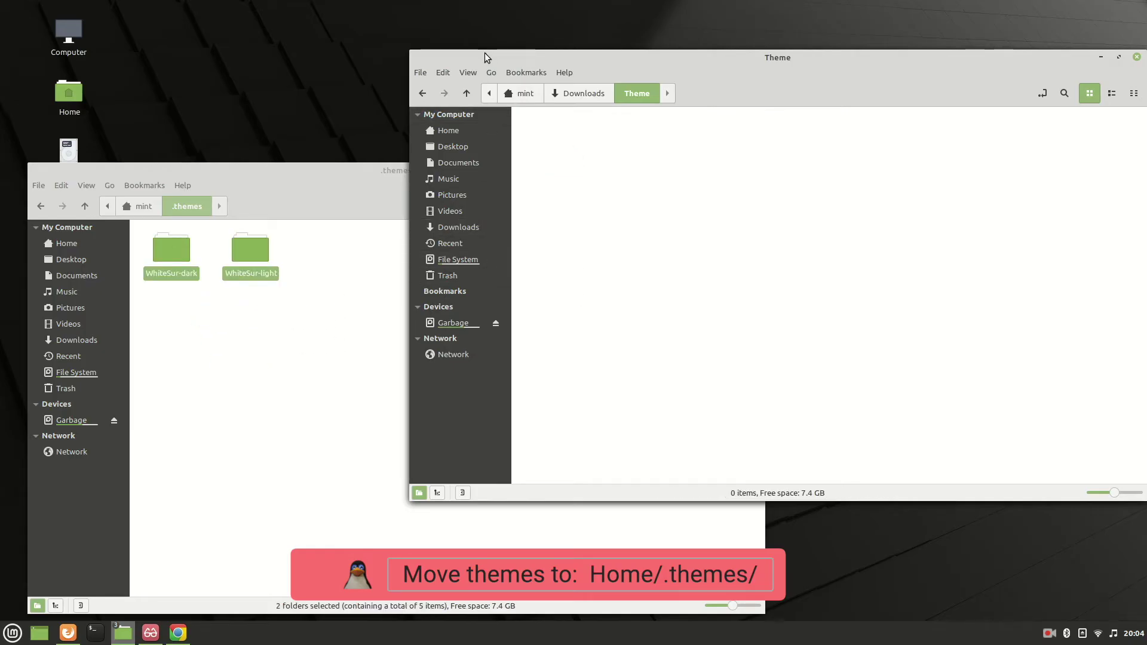
Move the WhiteSur, WhiteSur-dark and macOSBigSur folders from Downloads/icoms into Home's .icons folder
{"action": "left_click", "coordinate": [421, 93]}
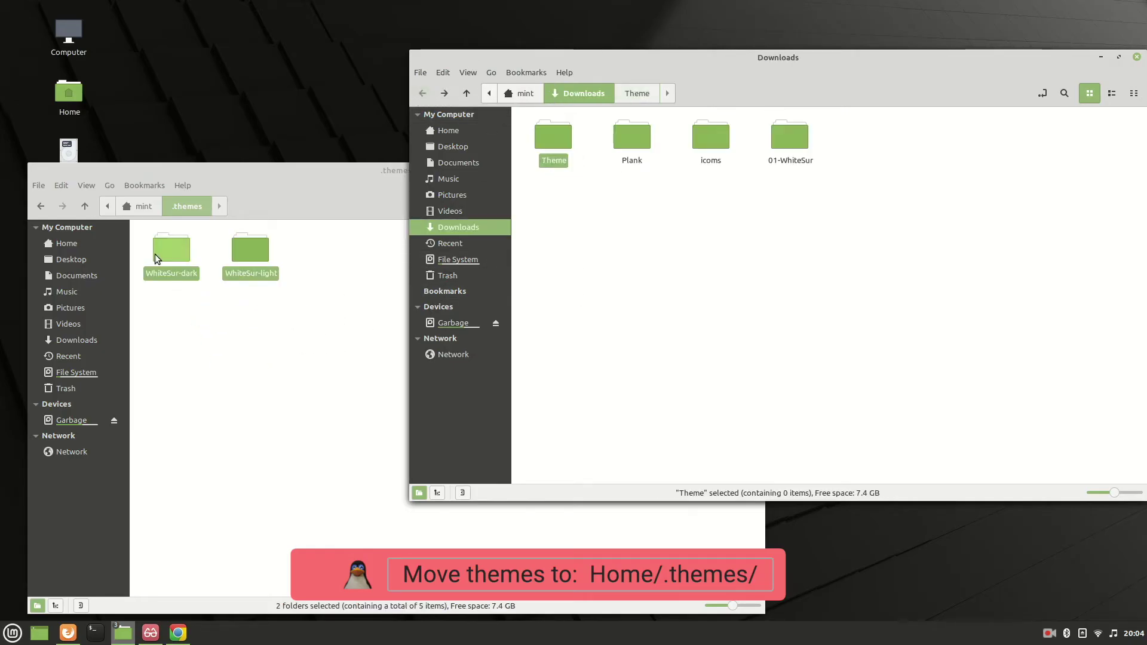
{"action": "left_click", "coordinate": [293, 176]}
{"action": "left_click_drag", "start_coordinate": [293, 176], "coordinate": [372, 175]}
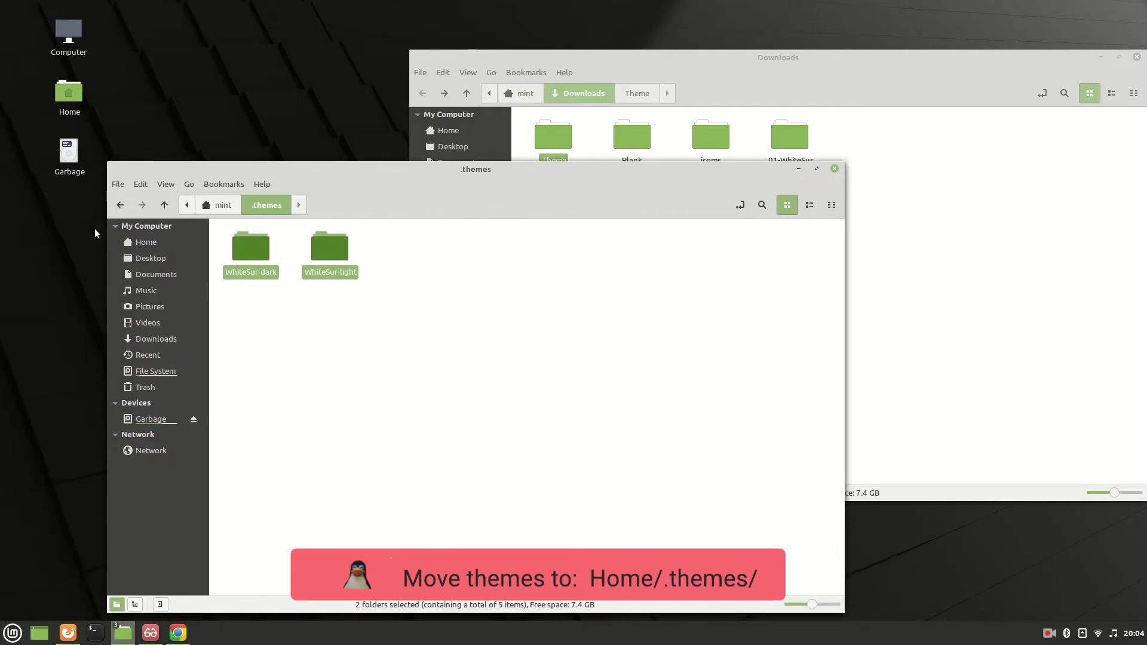
{"action": "left_click", "coordinate": [120, 205]}
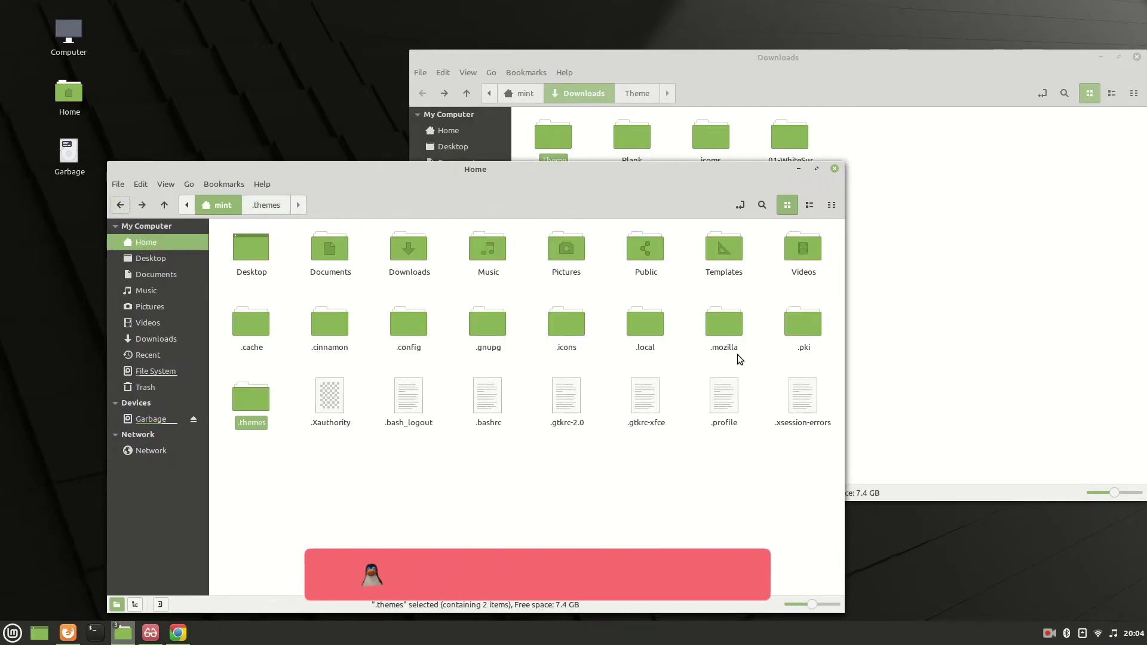
{"action": "left_click", "coordinate": [565, 329]}
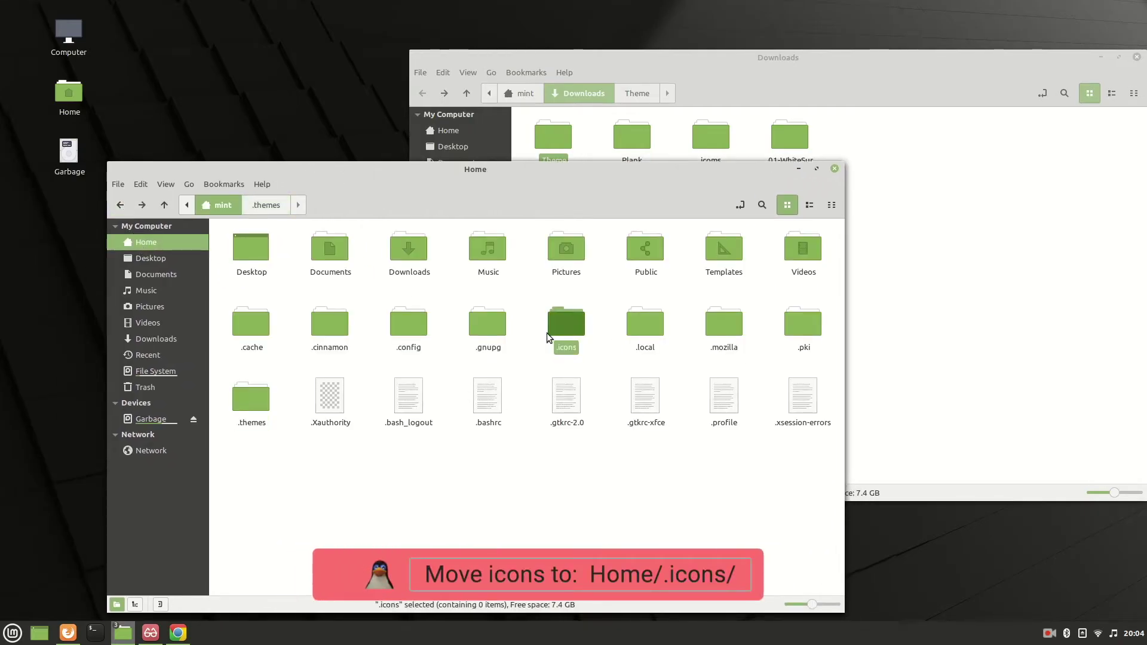
{"action": "double_click", "coordinate": [565, 332]}
{"action": "left_click", "coordinate": [973, 289]}
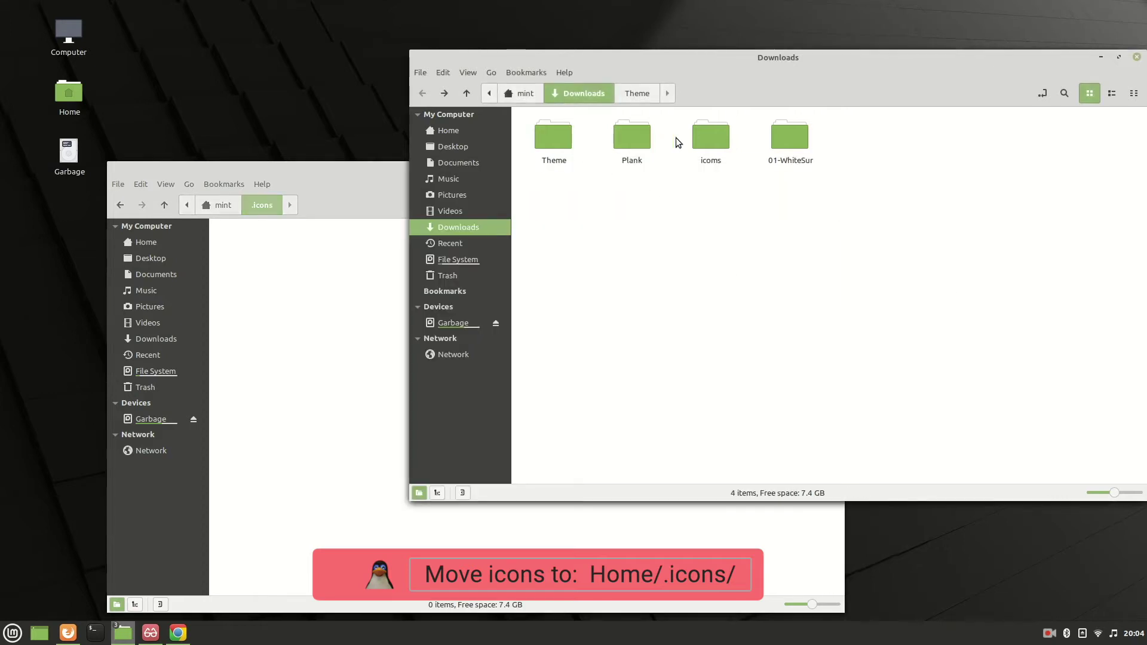
{"action": "double_click", "coordinate": [700, 138]}
{"action": "left_click_drag", "start_coordinate": [771, 194], "coordinate": [565, 146]}
{"action": "left_click_drag", "start_coordinate": [645, 139], "coordinate": [325, 290]}
{"action": "left_click", "coordinate": [333, 357]}
{"action": "left_click", "coordinate": [935, 145]}
Close the icoms folder window and minimise the .icons window to clear the desktop
{"action": "left_click_drag", "start_coordinate": [1002, 57], "coordinate": [891, 63]}
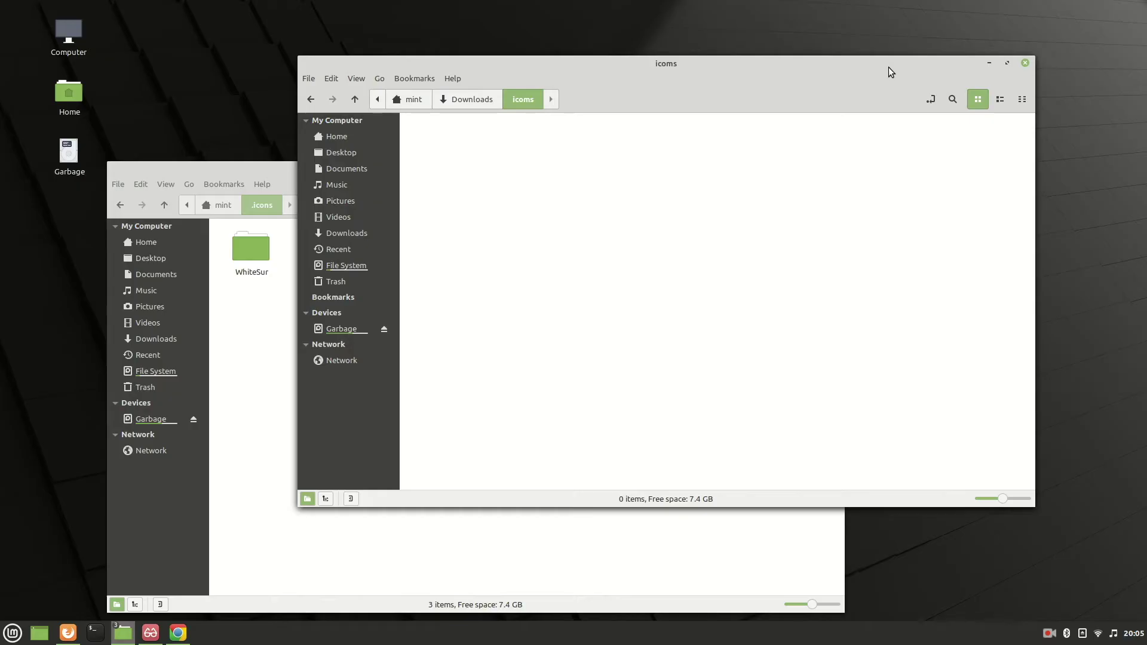
{"action": "left_click", "coordinate": [1026, 63]}
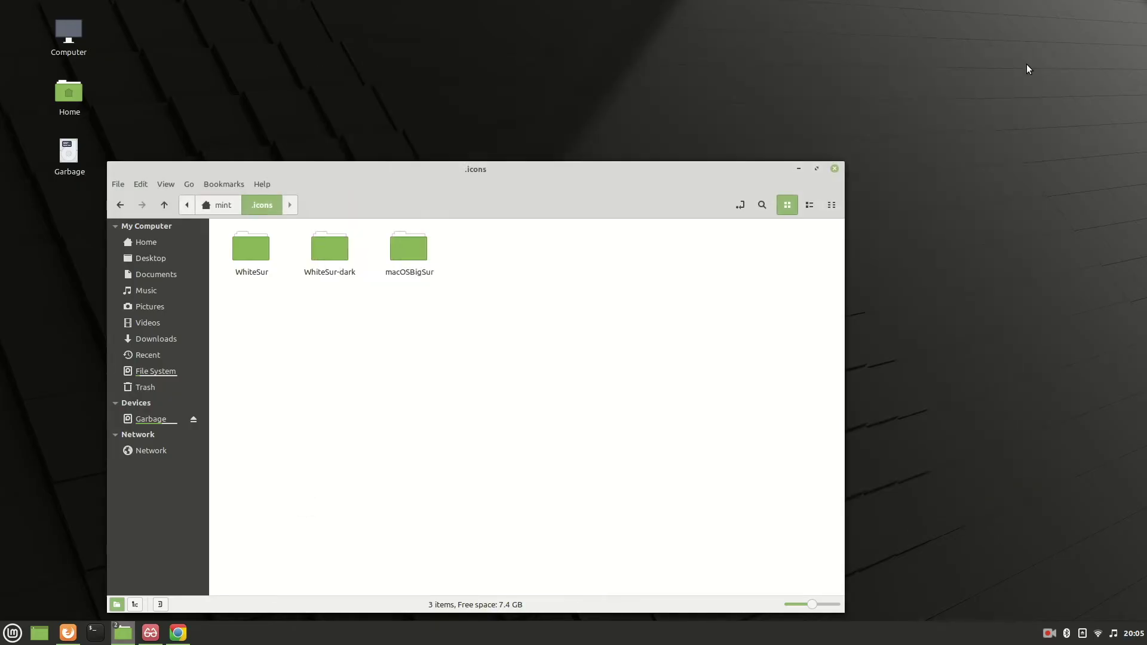
{"action": "left_click", "coordinate": [799, 170]}
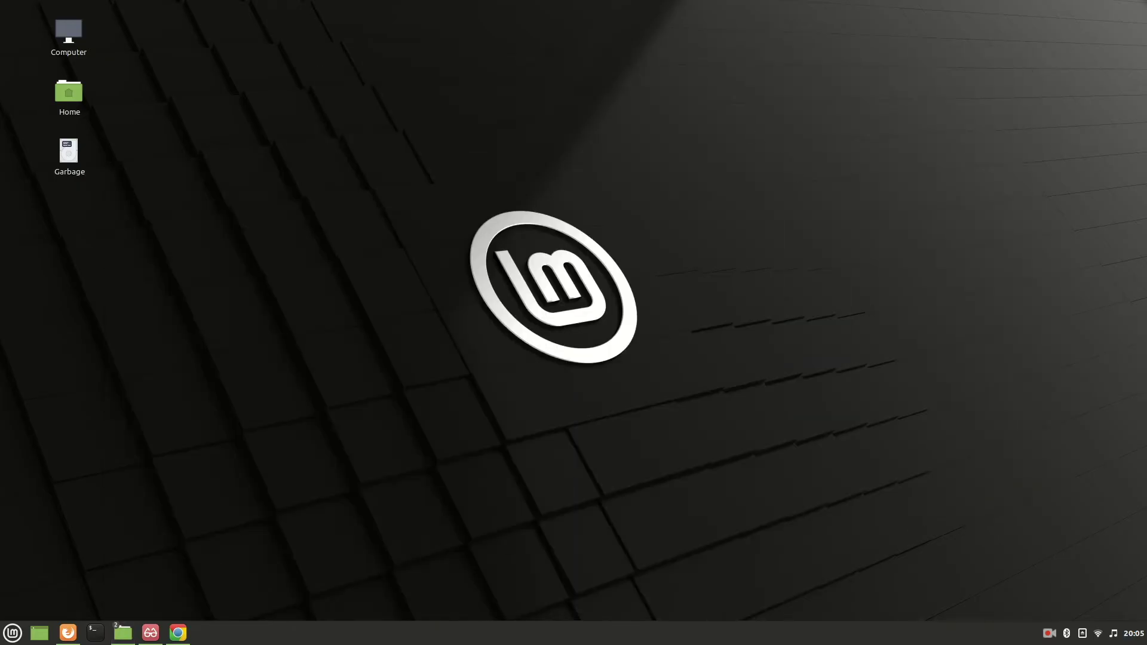
Open System Settings from the desktop panel and go to the Themes settings
{"action": "right_click", "coordinate": [338, 633]}
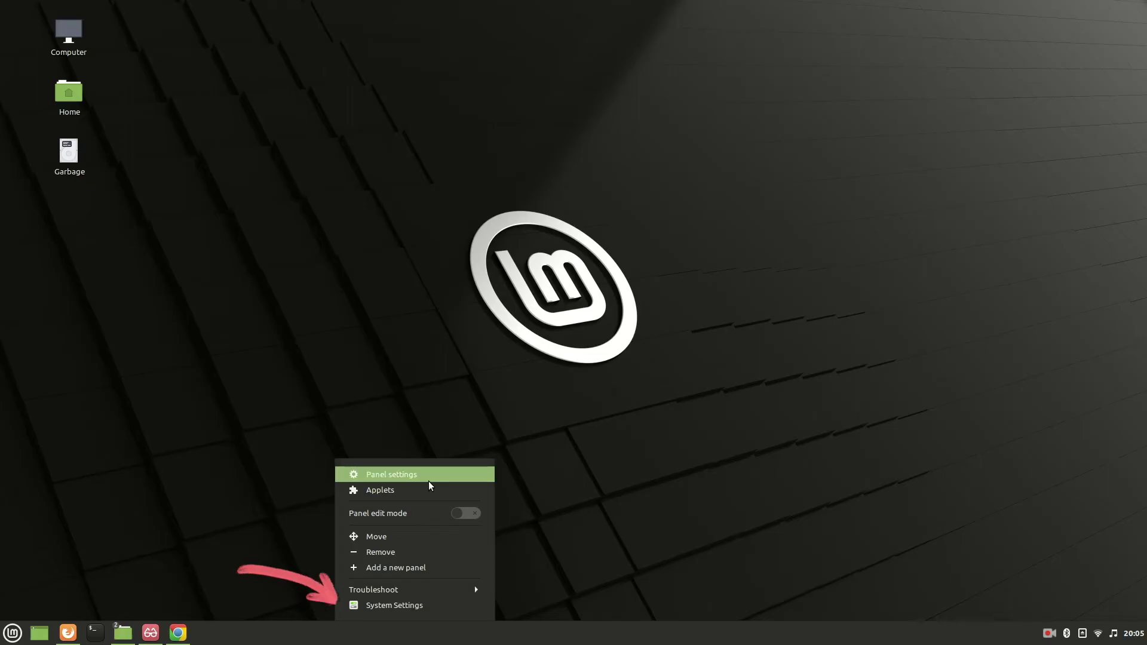
{"action": "left_click", "coordinate": [418, 611]}
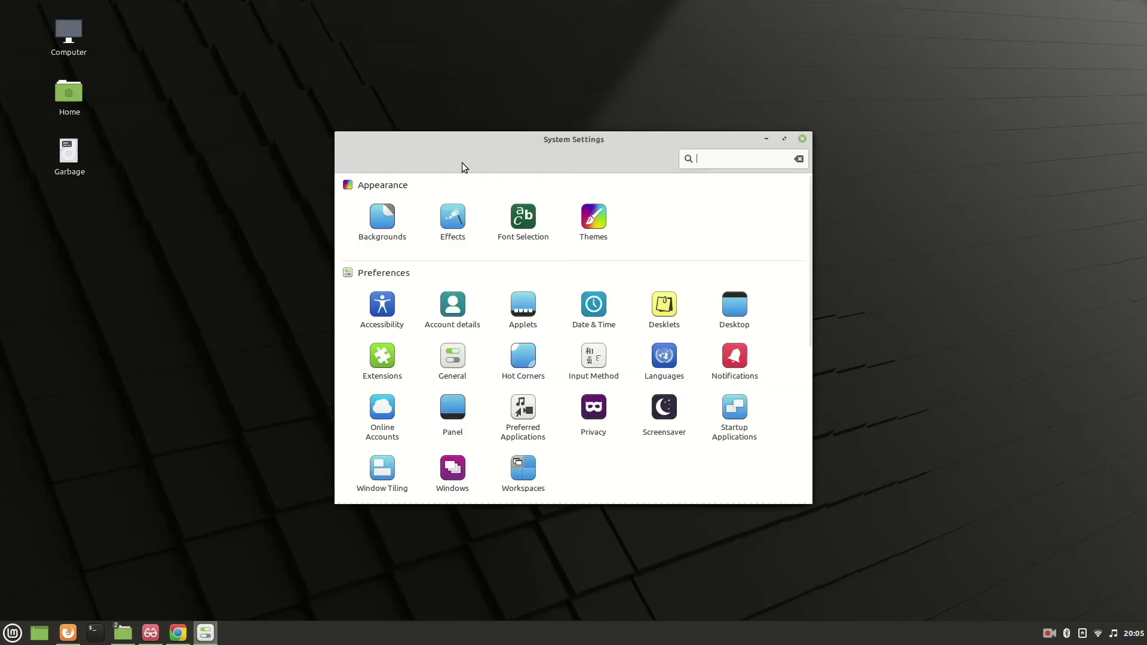
{"action": "left_click_drag", "start_coordinate": [463, 166], "coordinate": [402, 162]}
{"action": "left_click", "coordinate": [538, 227]}
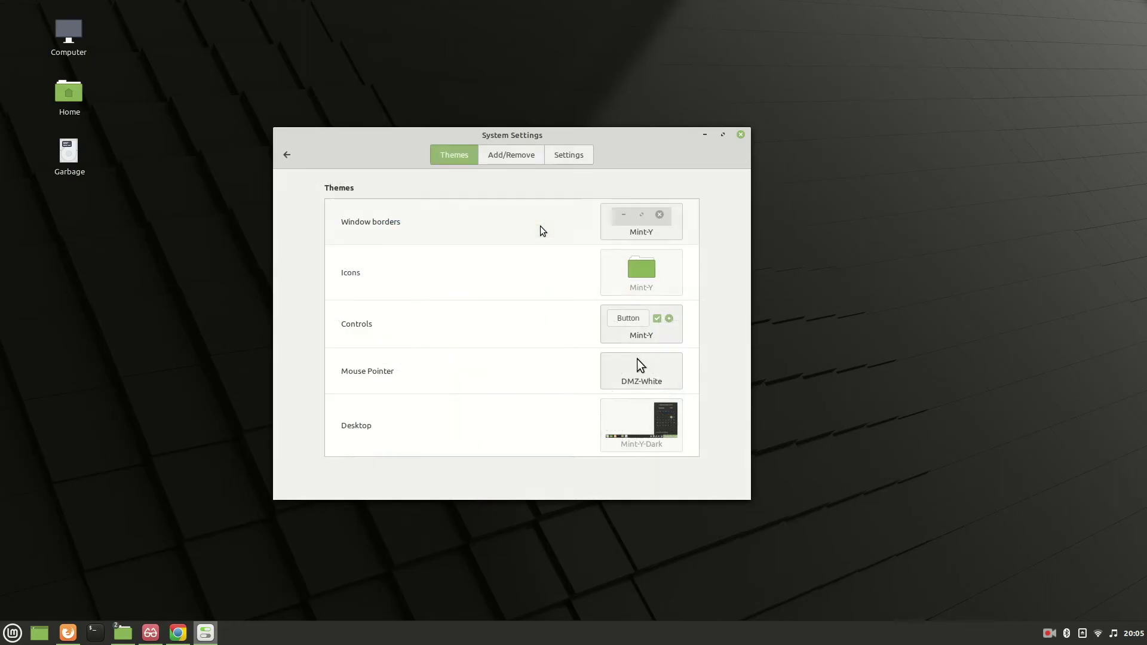
{"action": "left_click_drag", "start_coordinate": [389, 131], "coordinate": [313, 123]}
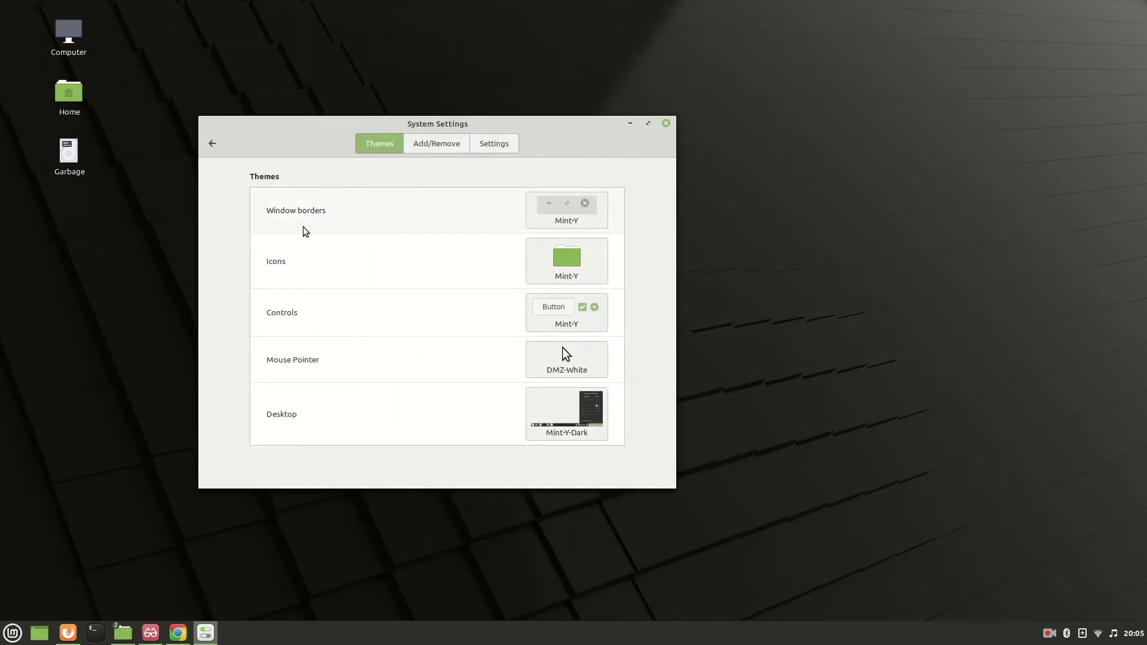
Set the window borders theme to WhiteSur-light and the icon theme to WhiteSur
{"action": "left_click", "coordinate": [541, 210]}
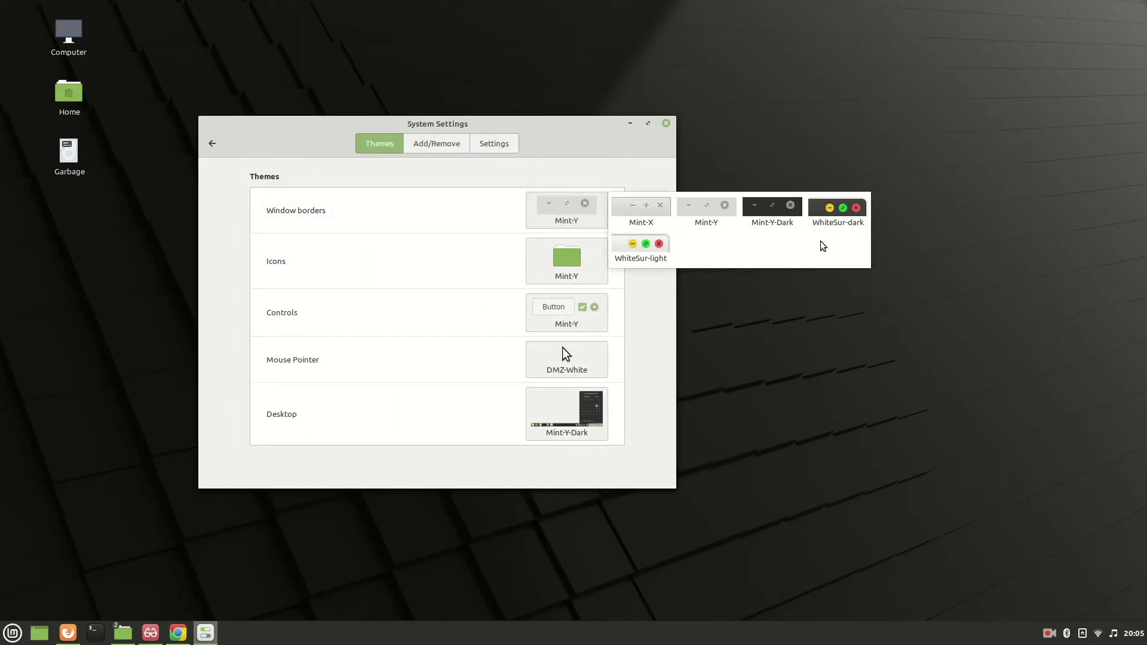
{"action": "left_click", "coordinate": [631, 254]}
{"action": "left_click", "coordinate": [544, 273]}
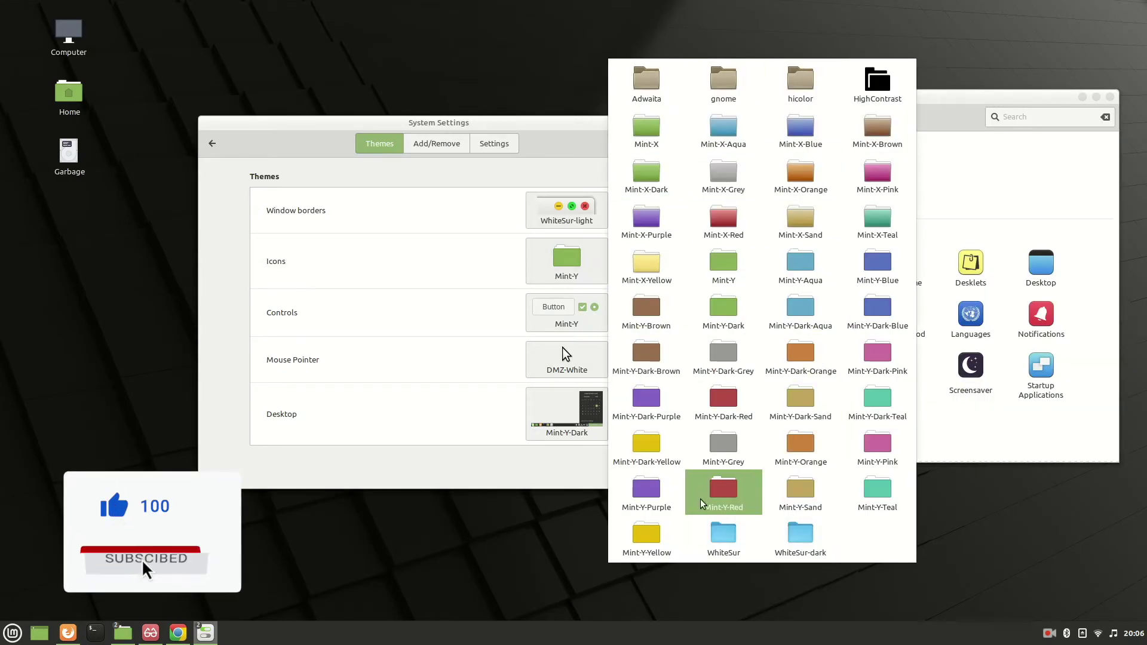
{"action": "left_click", "coordinate": [814, 545]}
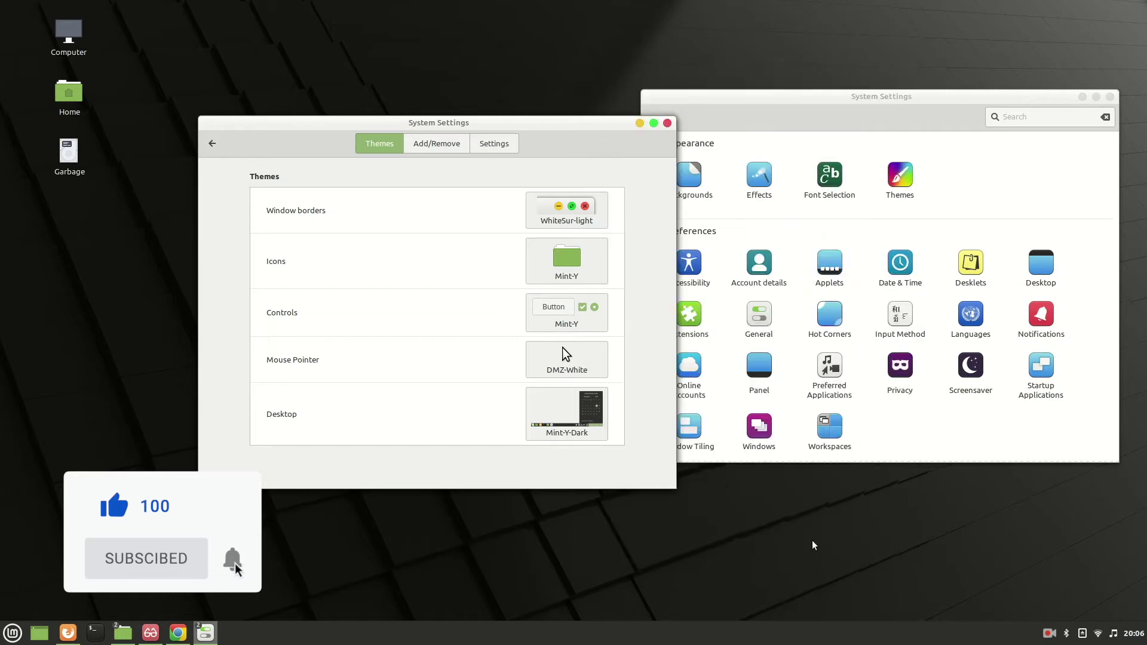
{"action": "left_click", "coordinate": [567, 261]}
{"action": "left_click", "coordinate": [721, 545]}
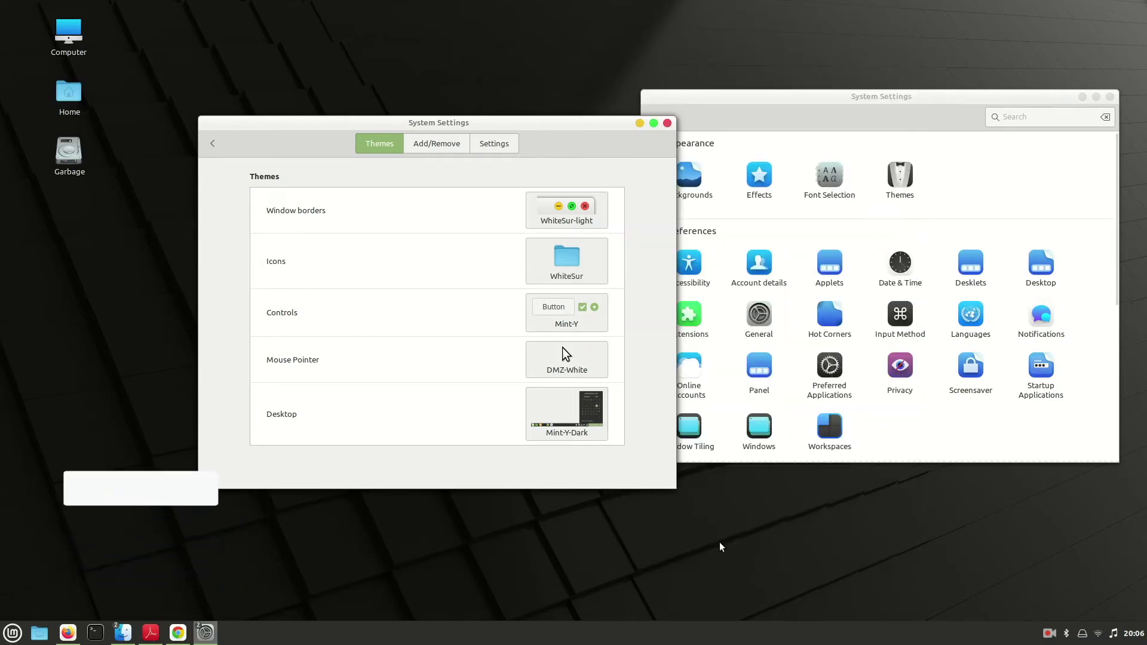
Close the second System Settings window and set the controls theme to WhiteSur-light
{"action": "scroll", "coordinate": [866, 400], "scroll_direction": "down", "scroll_amount": 5}
{"action": "scroll", "coordinate": [845, 401], "scroll_direction": "up", "scroll_amount": 2}
{"action": "scroll", "coordinate": [845, 400], "scroll_direction": "down", "scroll_amount": 2}
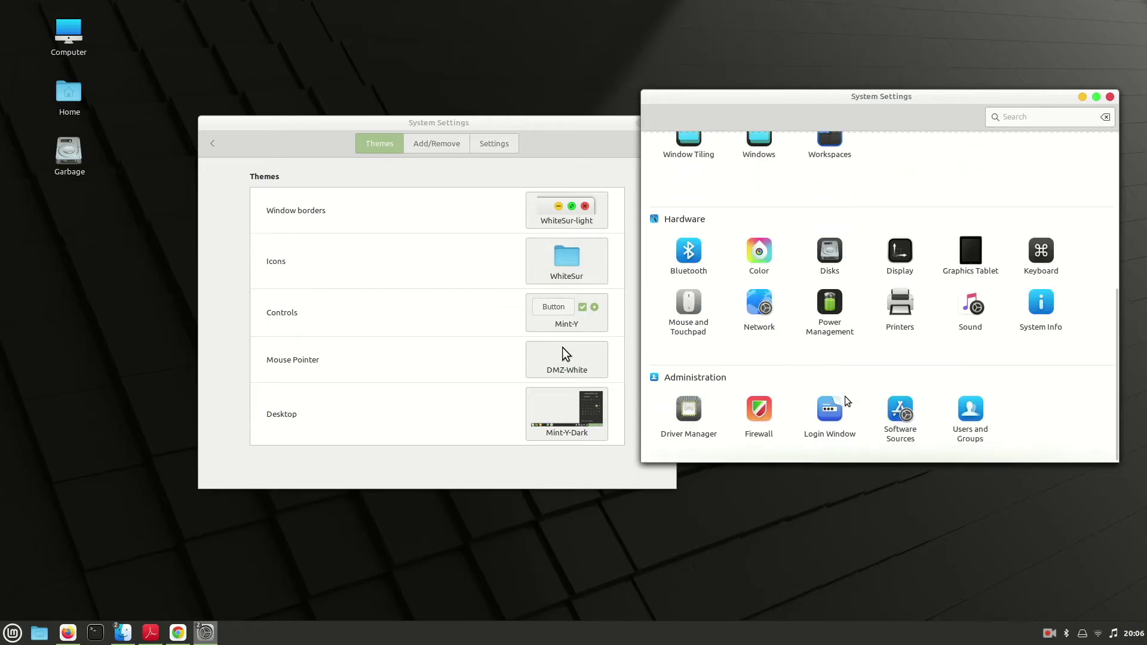
{"action": "left_click", "coordinate": [1111, 97]}
{"action": "left_click", "coordinate": [551, 310]}
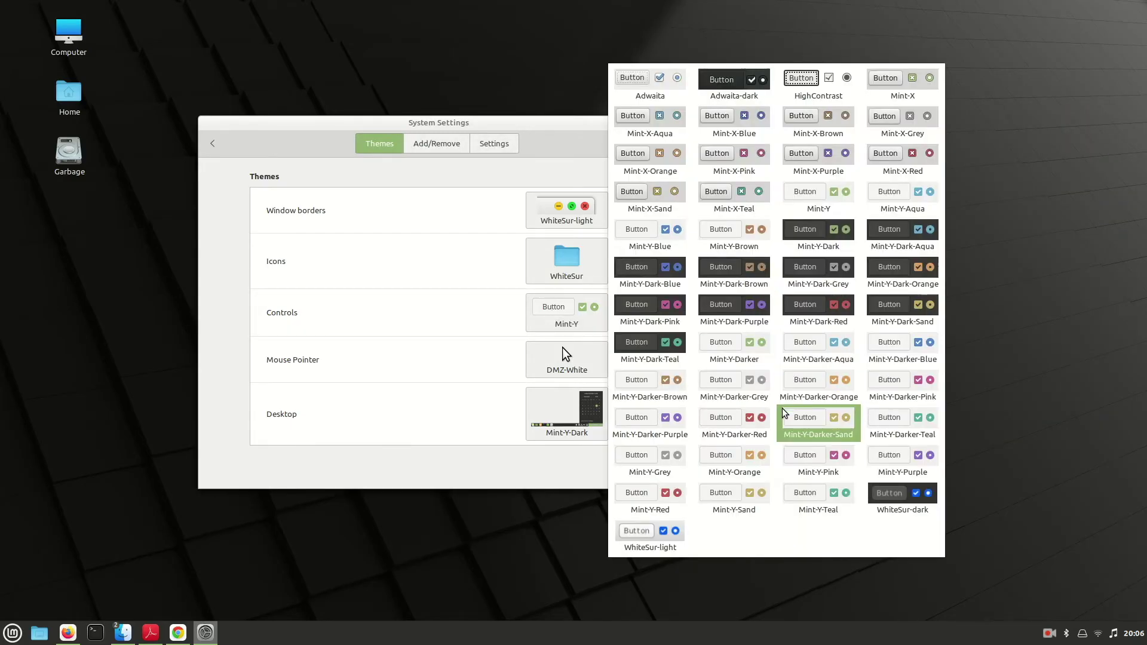
{"action": "left_click", "coordinate": [652, 536]}
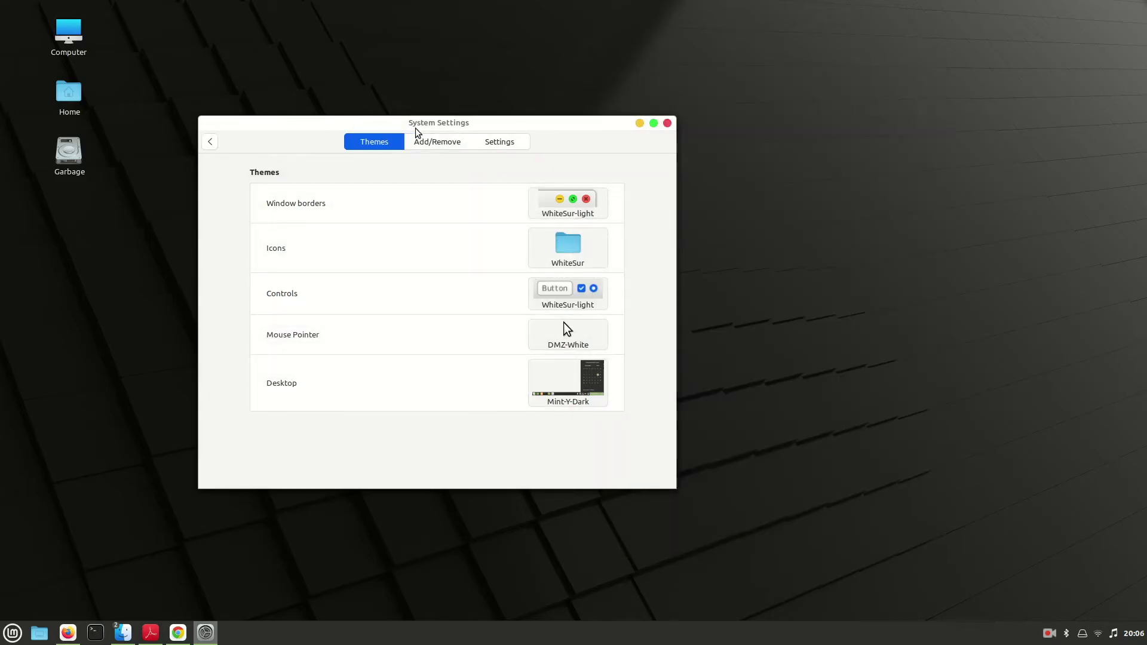
Set the mouse pointer theme to macOSBigSur
{"action": "left_click_drag", "start_coordinate": [539, 127], "coordinate": [630, 131]}
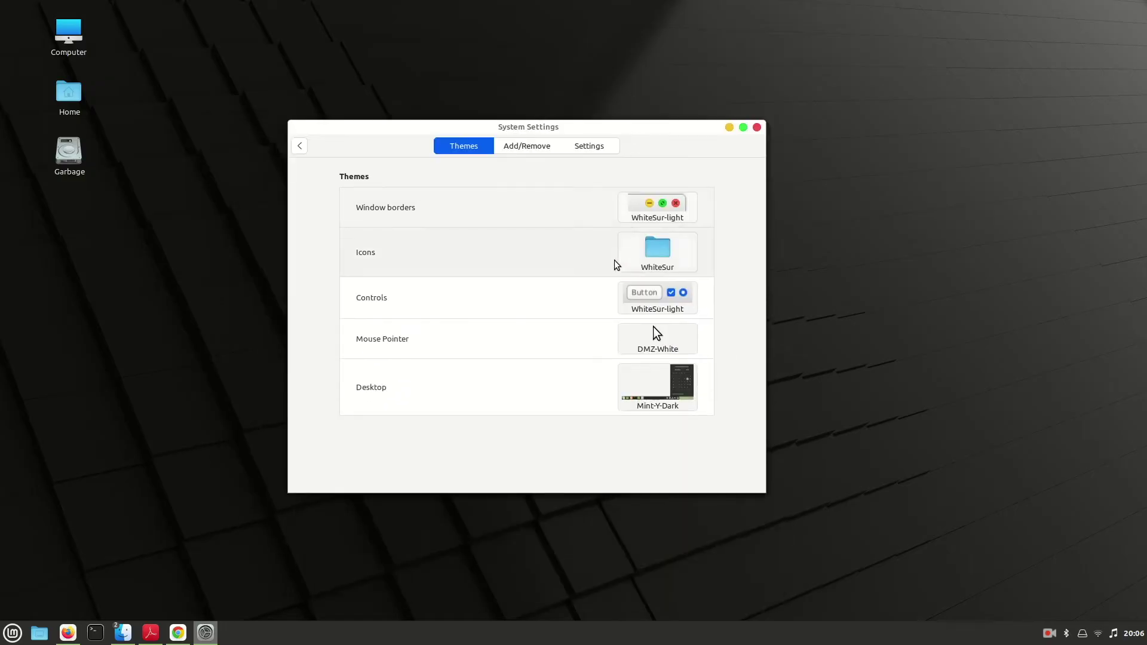
{"action": "left_click", "coordinate": [647, 341]}
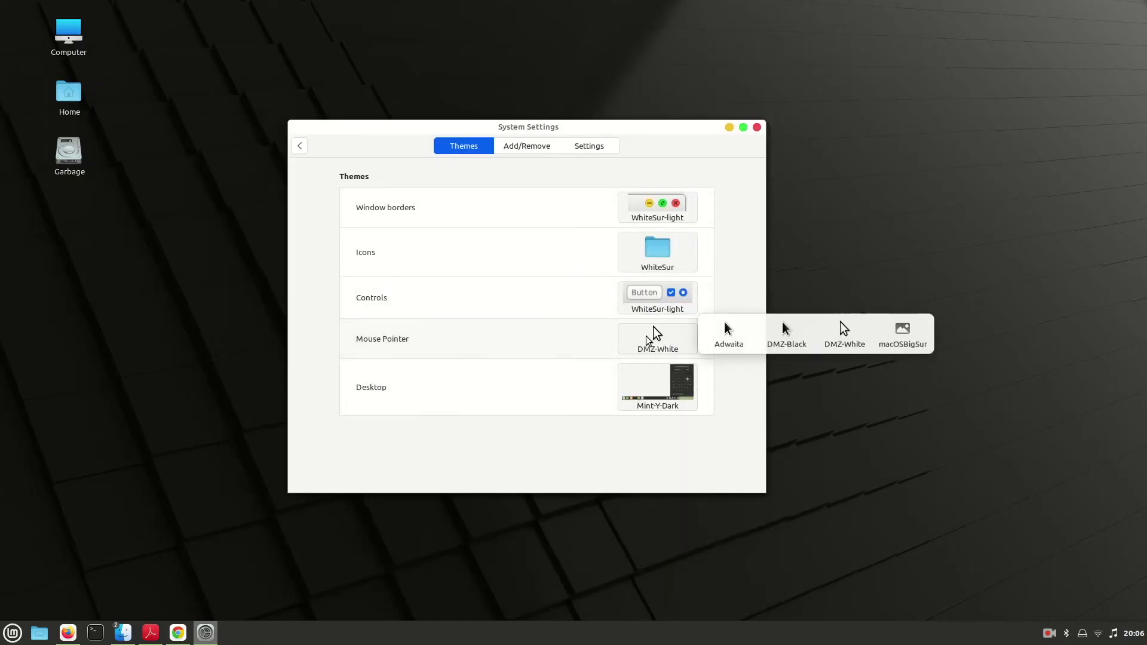
{"action": "left_click", "coordinate": [902, 343]}
Set the desktop theme to WhiteSur-light and close System Settings
{"action": "left_click", "coordinate": [630, 385]}
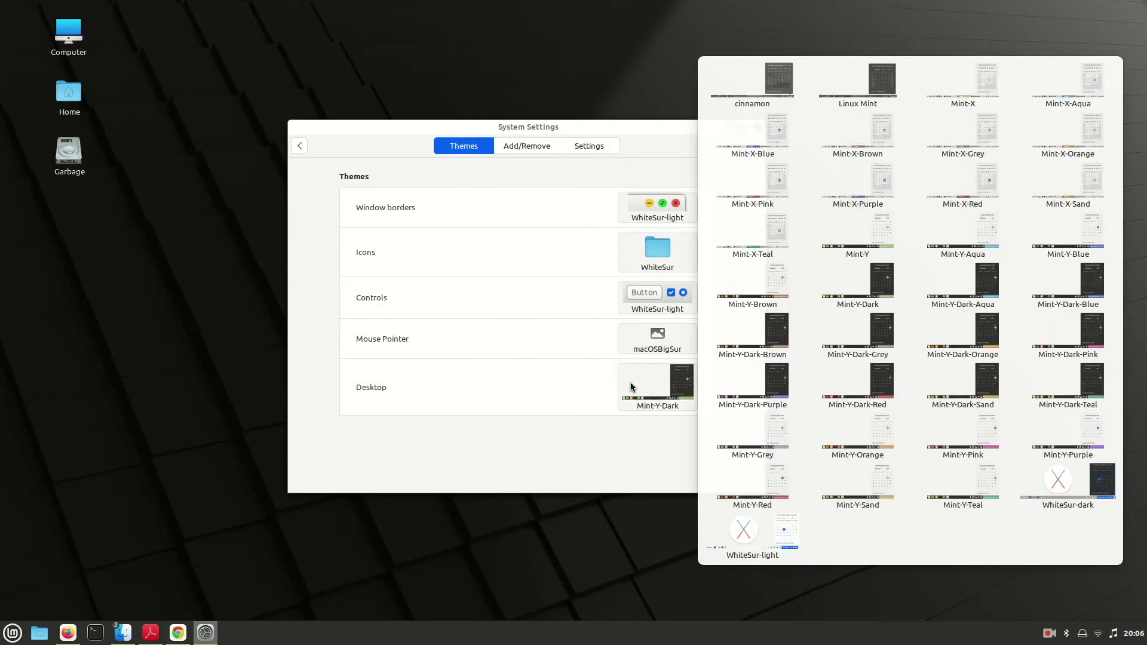
{"action": "left_click", "coordinate": [829, 508]}
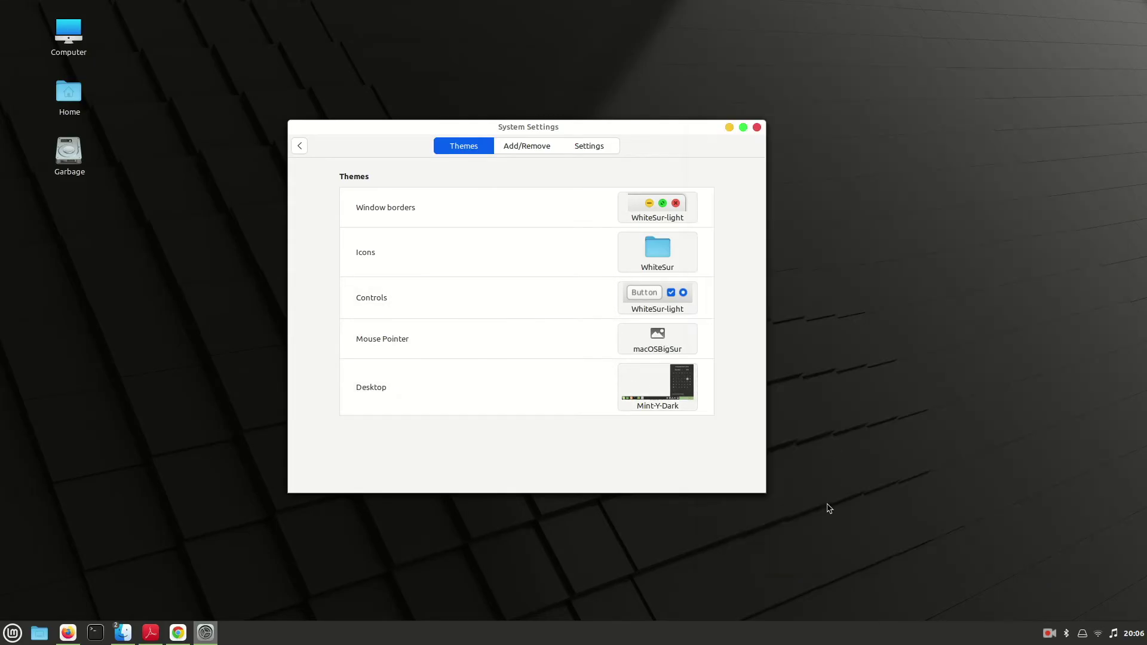
{"action": "left_click", "coordinate": [658, 385]}
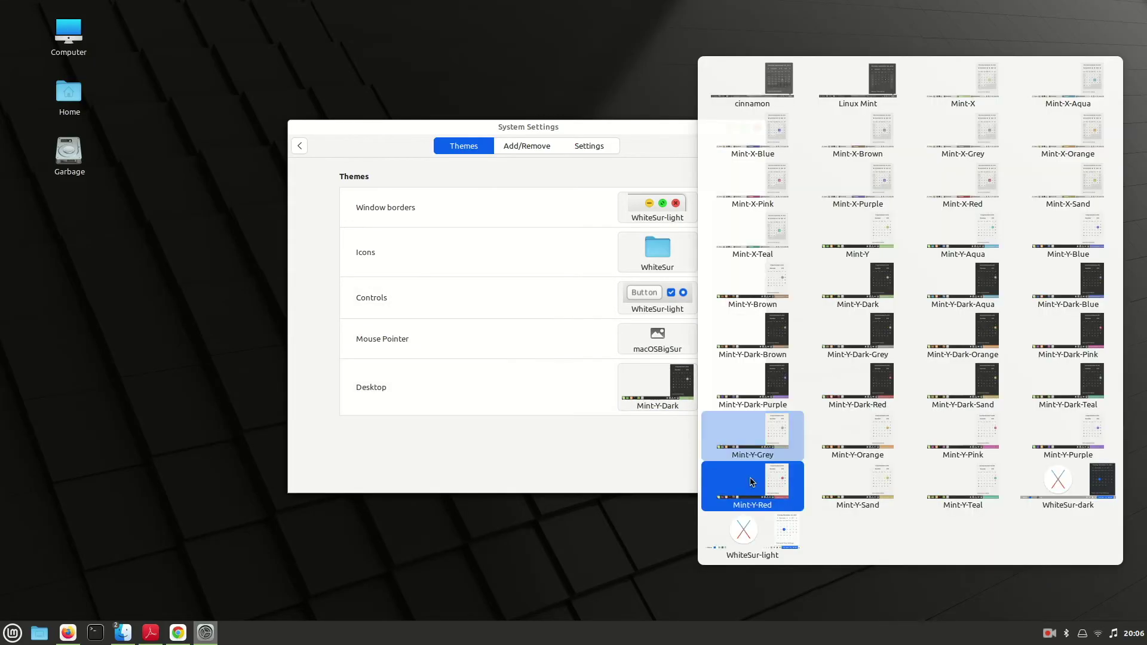
{"action": "left_click", "coordinate": [752, 535]}
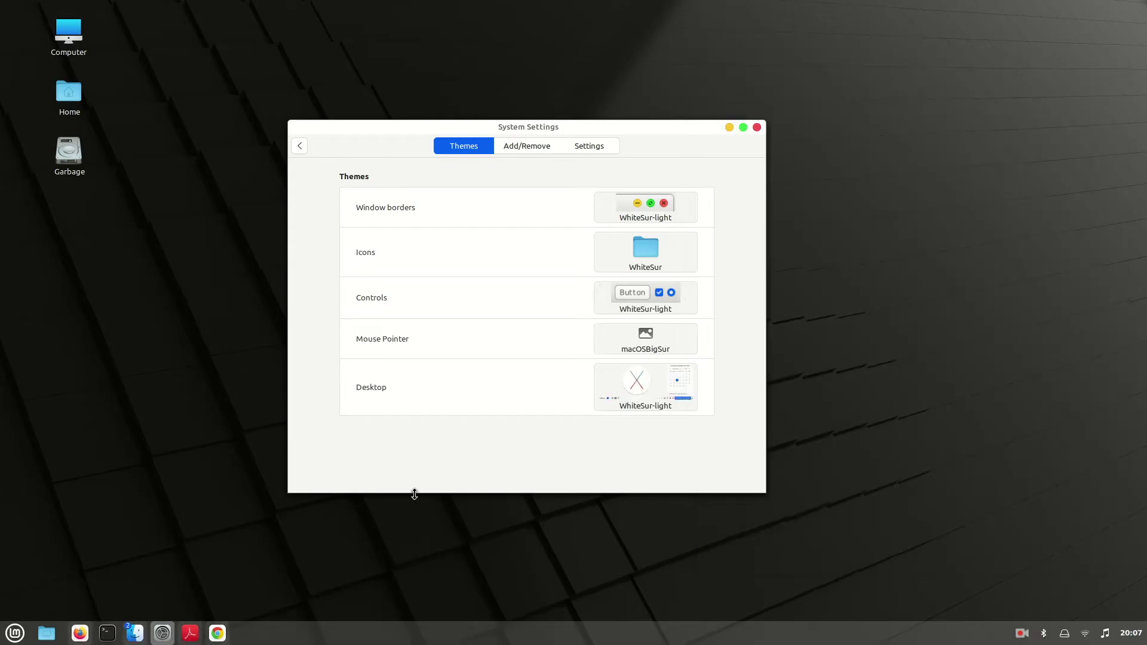
{"action": "key", "text": "super"}
{"action": "left_click", "coordinate": [757, 128]}
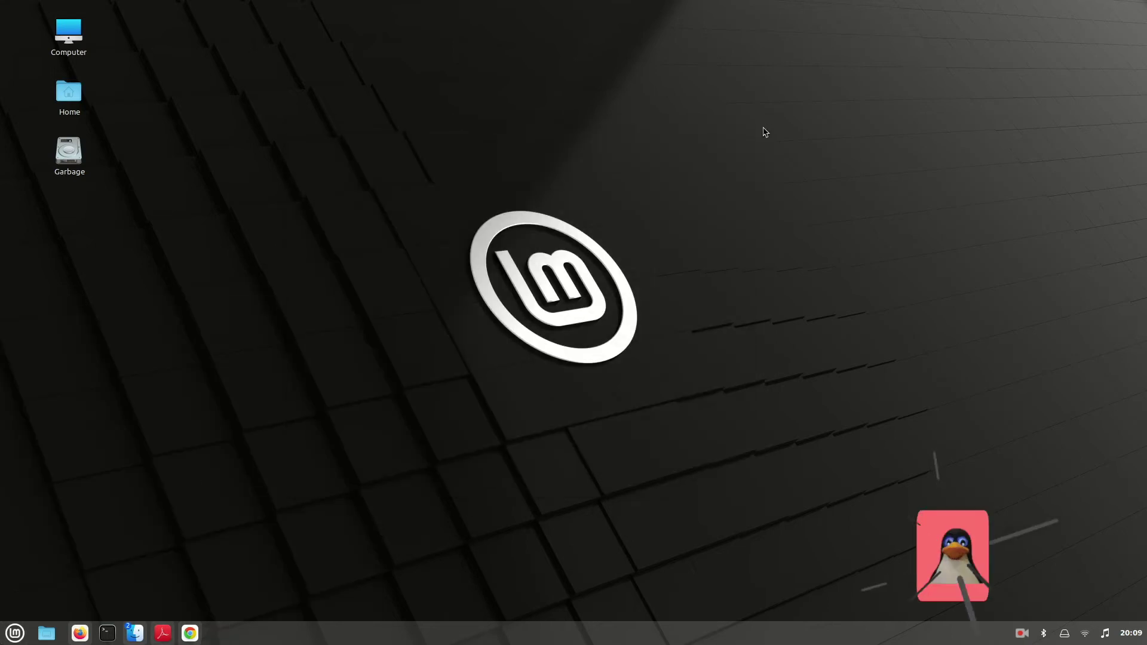
Install Plank from the terminal with "sudo apt install plank" and close the terminal
{"action": "left_click", "coordinate": [108, 633]}
{"action": "type", "text": "su"}
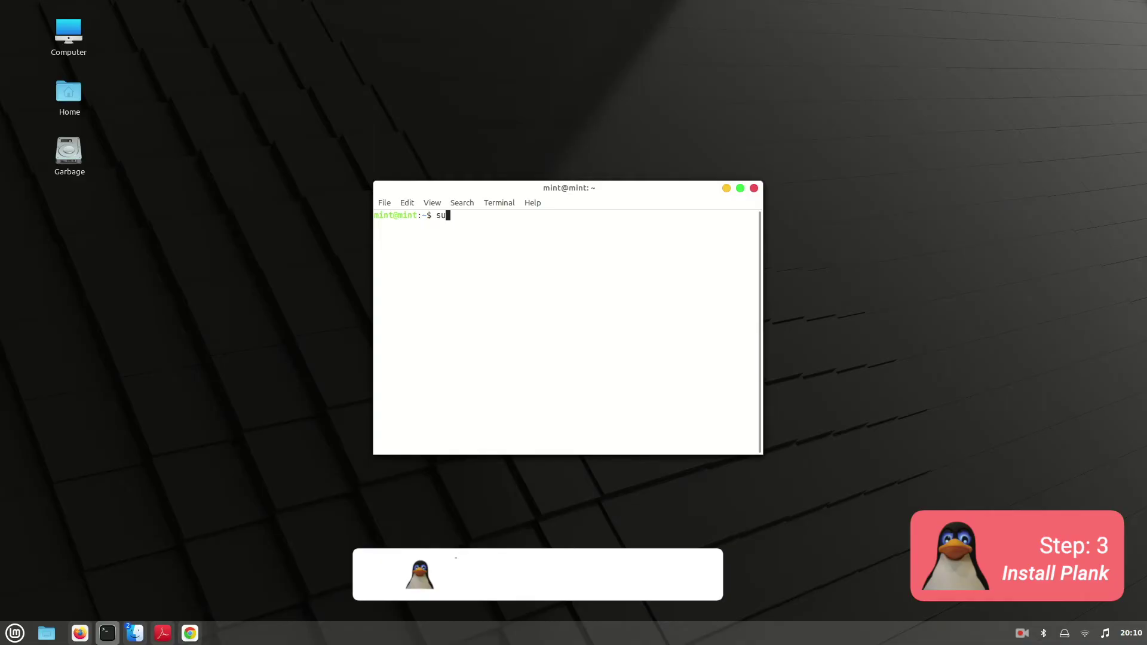
{"action": "type", "text": "do apt install plank"}
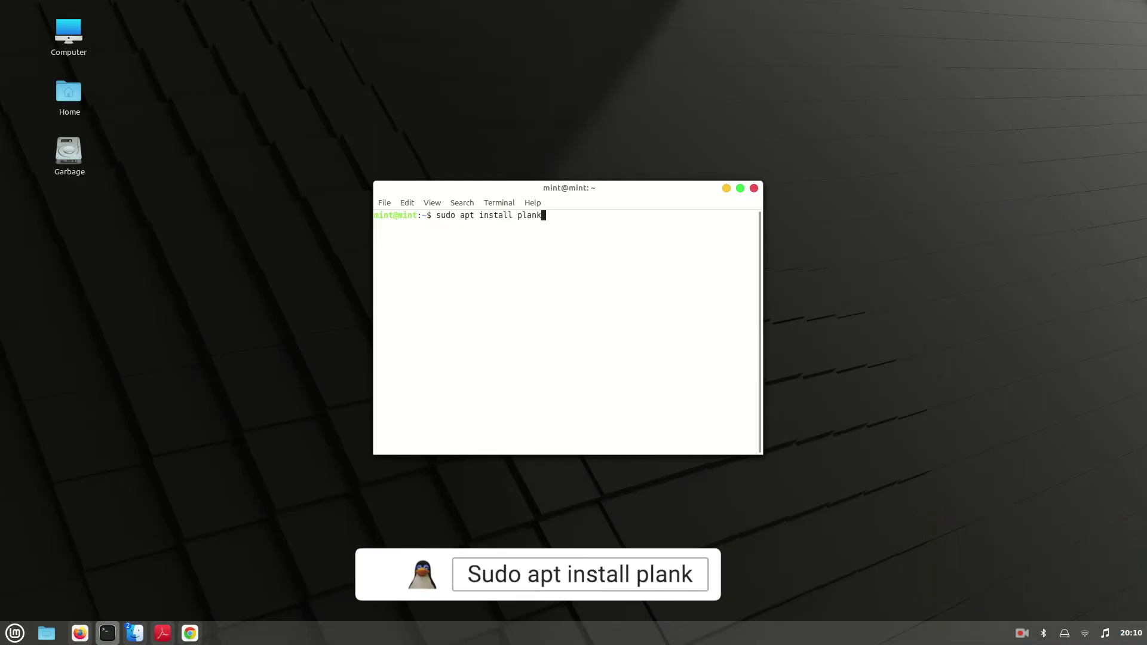
{"action": "key", "text": "Return"}
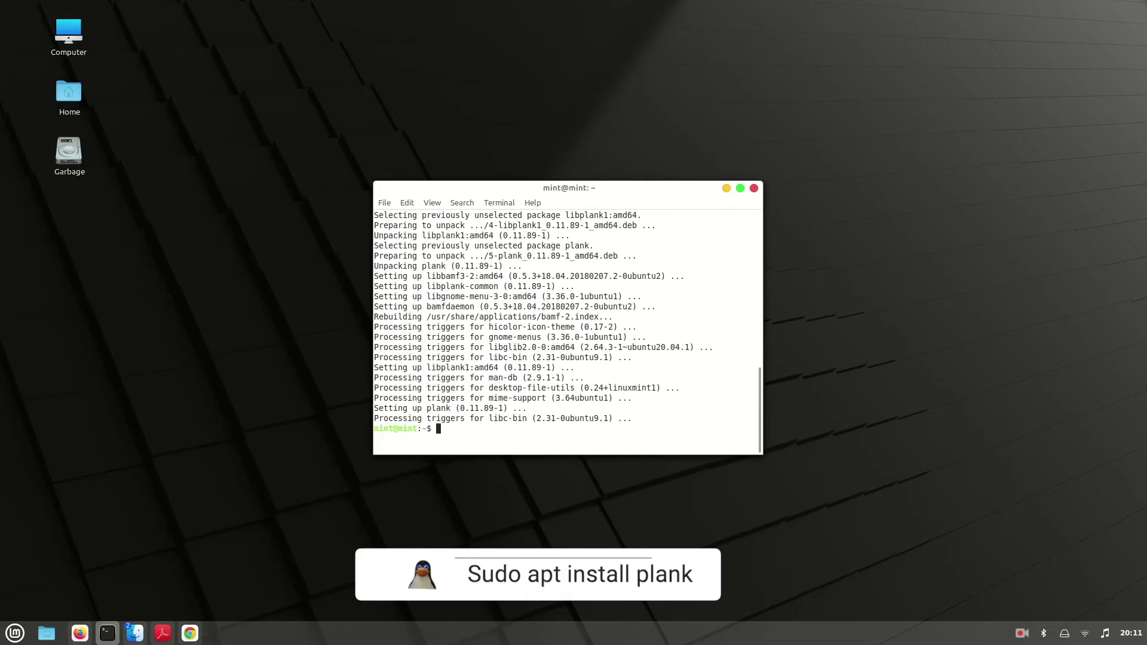
{"action": "key", "text": "ctrl+d"}
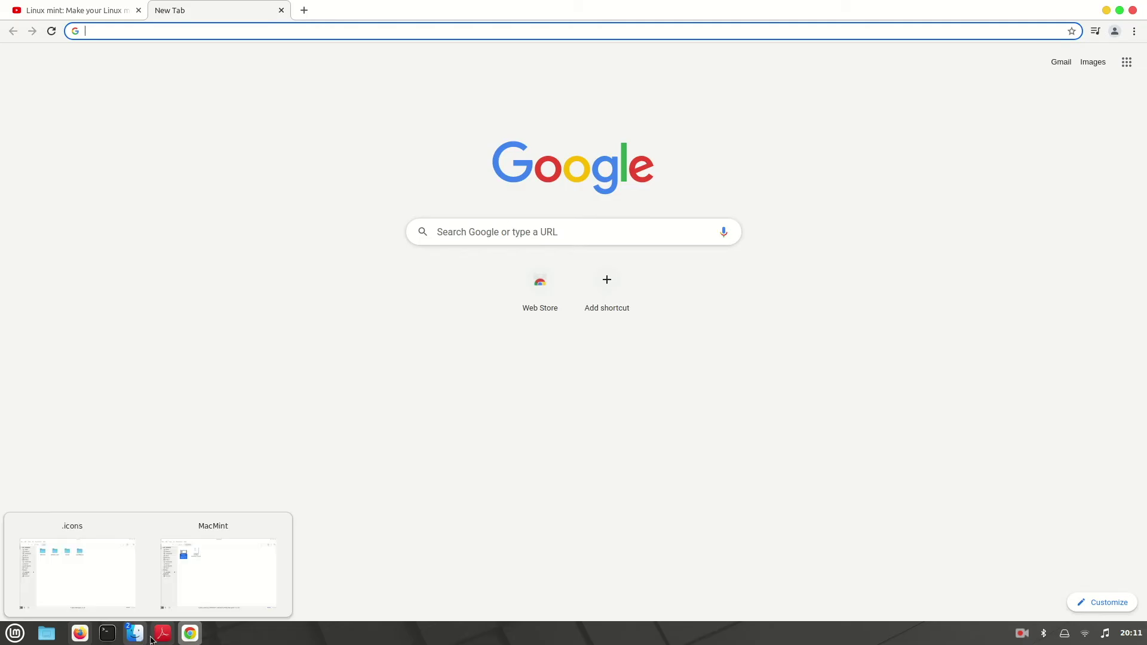
Switch to the PDF of links, open the Plank theme page on gnome-look.org and close the empty browser tab
{"action": "left_click", "coordinate": [163, 634]}
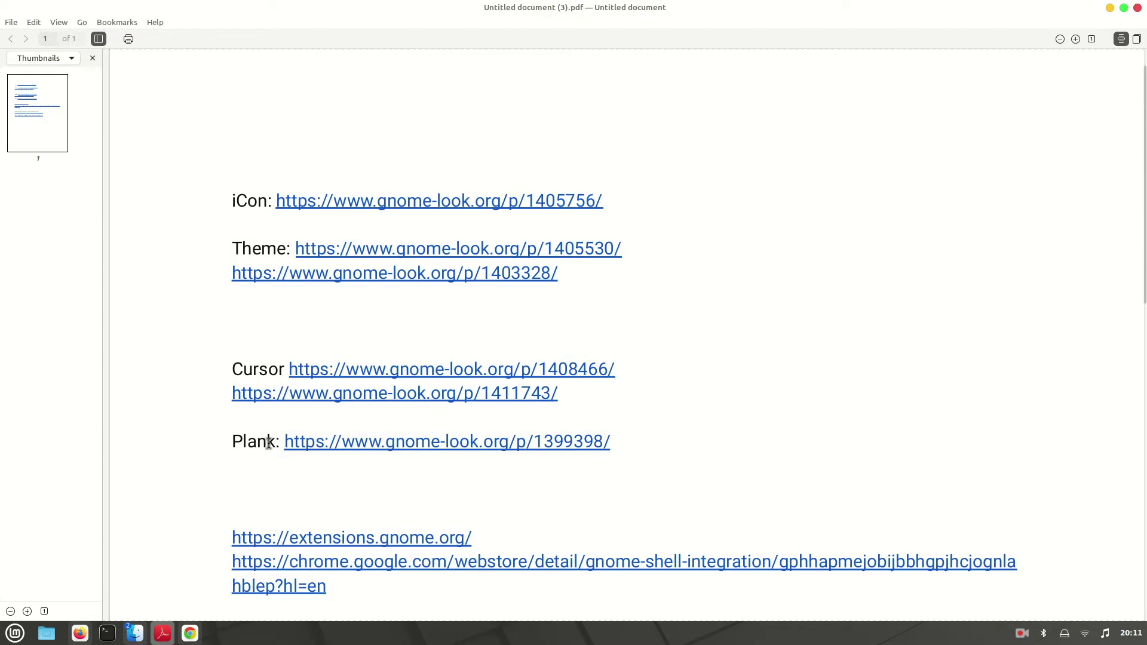
{"action": "left_click", "coordinate": [391, 449]}
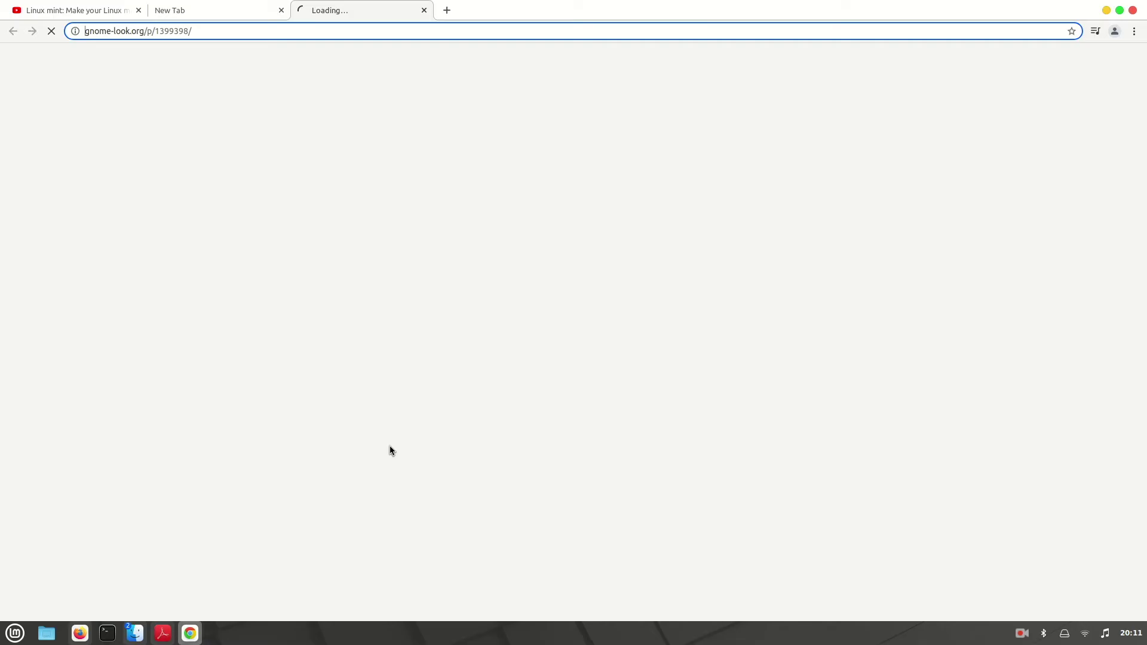
{"action": "middle_click", "coordinate": [187, 18]}
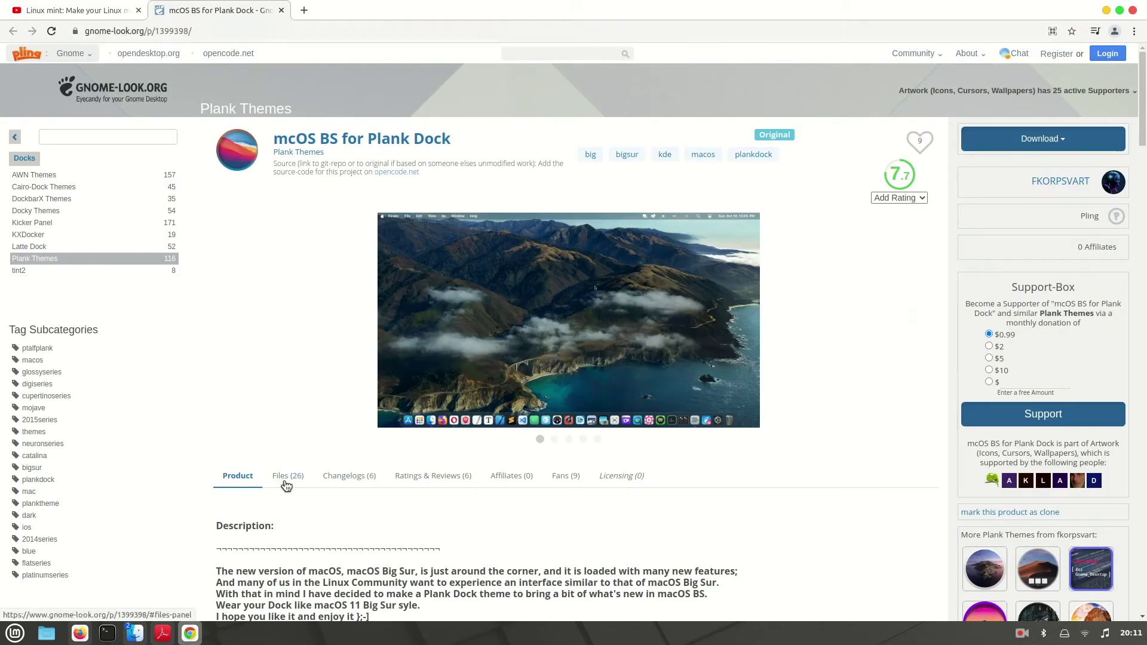
Download NewDynamicThemesPACK.zip and mcOS-BS-NewDynamic6.zip from the files of the mcOS BS for Plank Dock page
{"action": "left_click", "coordinate": [286, 477]}
{"action": "scroll", "coordinate": [285, 479], "scroll_direction": "down", "scroll_amount": 2}
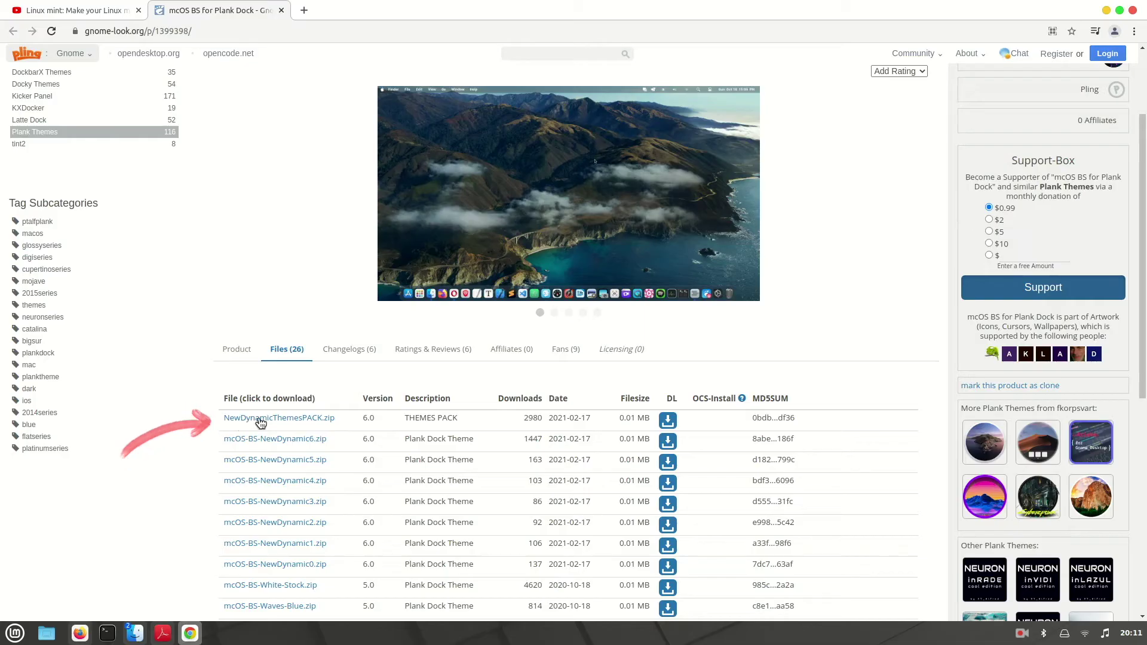
{"action": "left_click", "coordinate": [666, 419]}
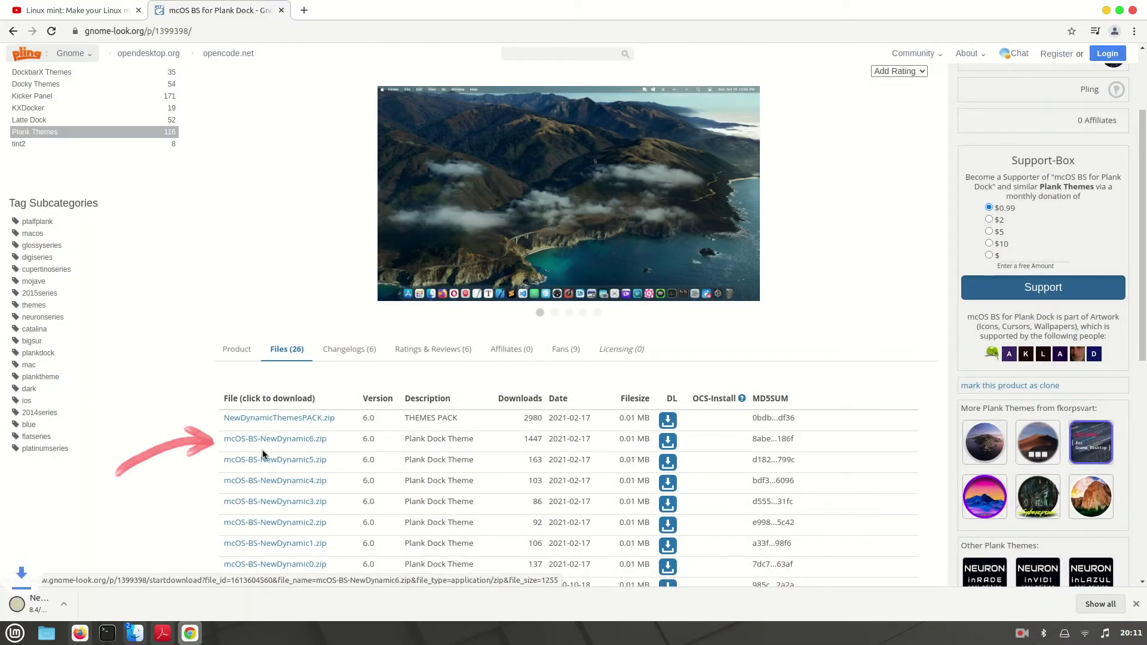
{"action": "left_click", "coordinate": [668, 444]}
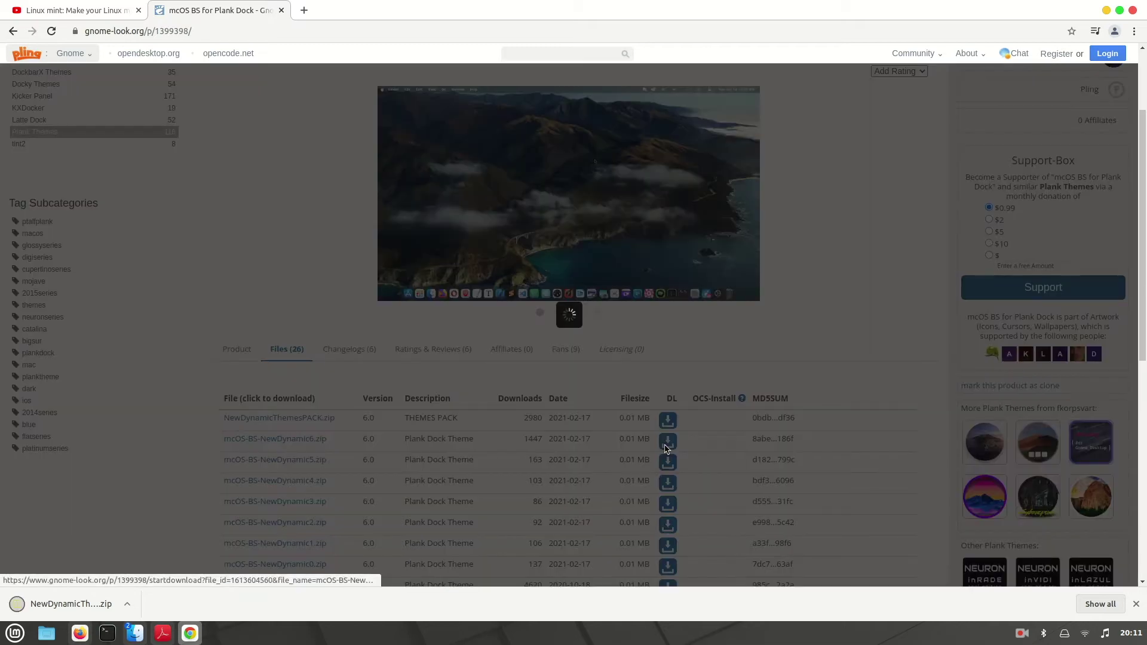
{"action": "left_click", "coordinate": [580, 286]}
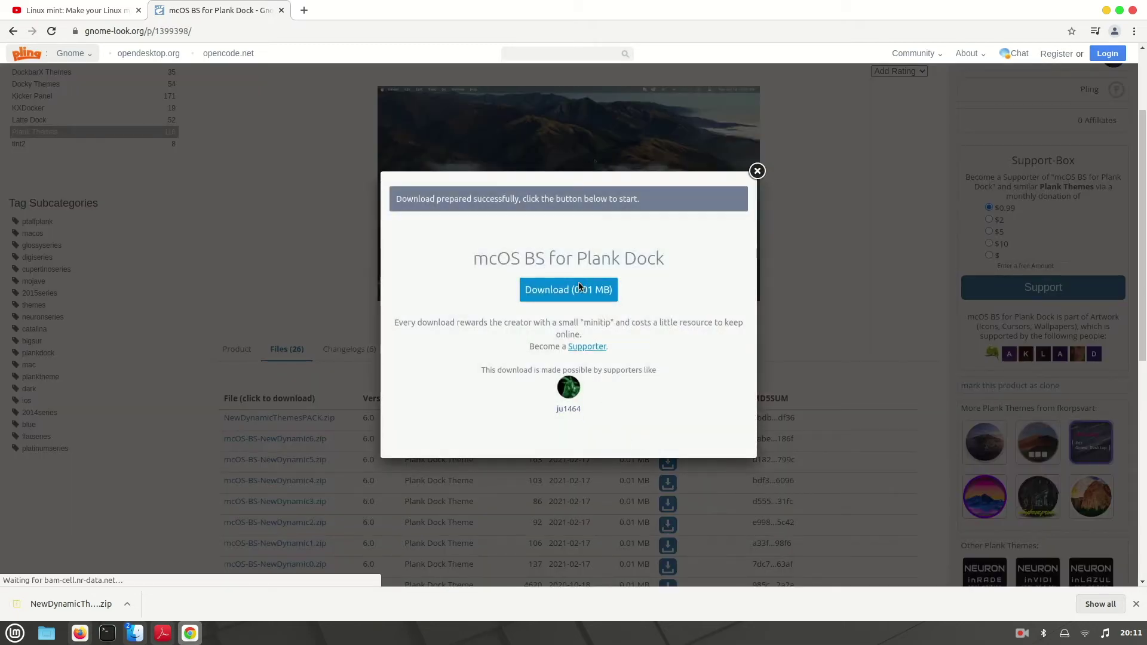
Download mcOS-BS-White-Stock.zip from the same file list
{"action": "scroll", "coordinate": [292, 452], "scroll_direction": "down", "scroll_amount": 1}
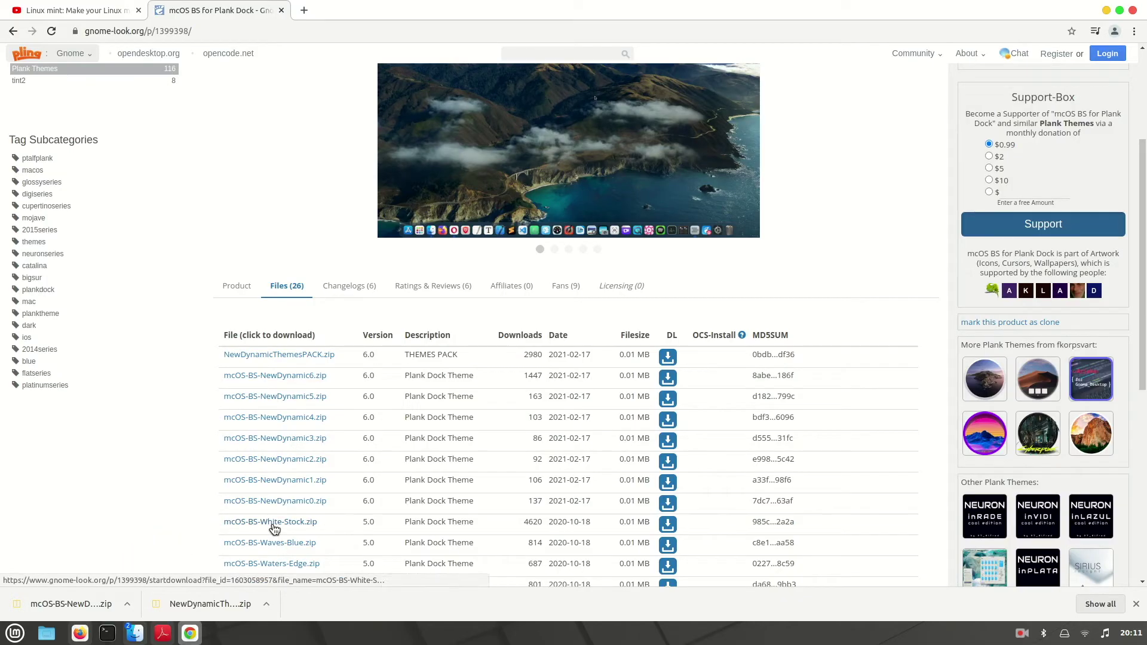
{"action": "left_click", "coordinate": [665, 527]}
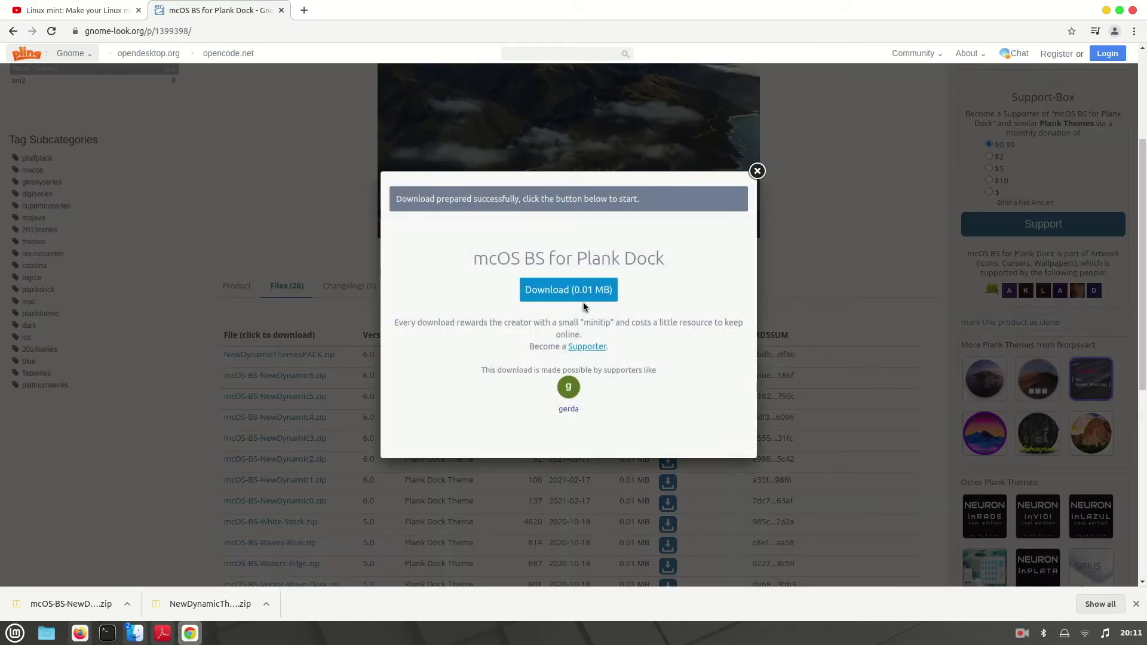
{"action": "left_click", "coordinate": [582, 291]}
{"action": "scroll", "coordinate": [230, 448], "scroll_direction": "down", "scroll_amount": 3}
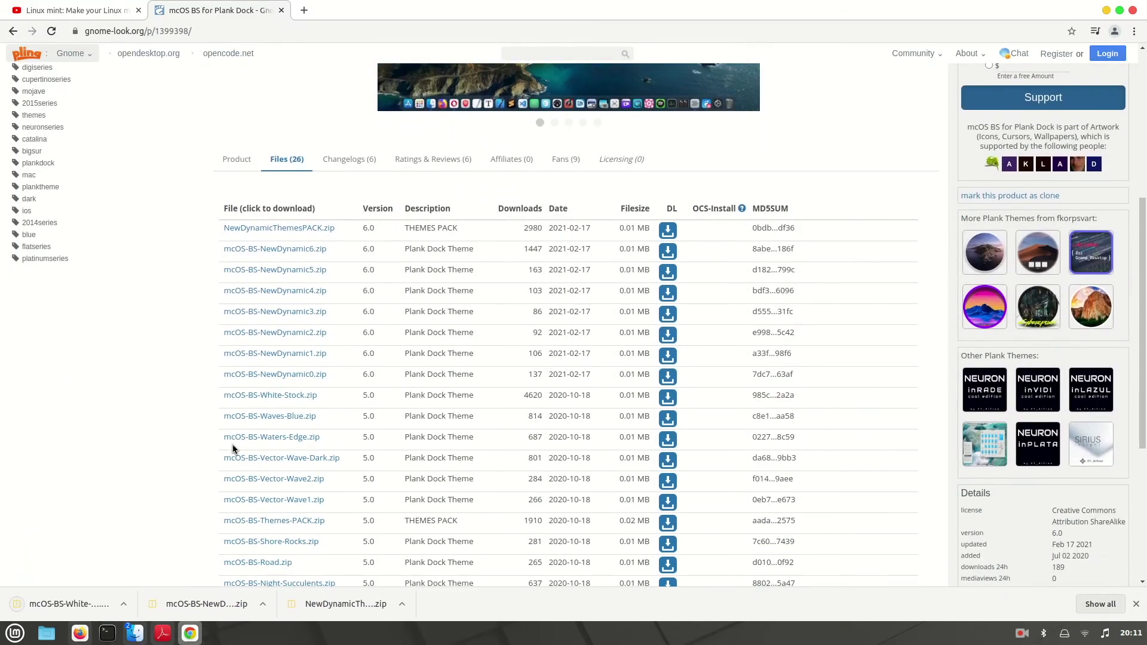
{"action": "scroll", "coordinate": [1113, 115], "scroll_direction": "up", "scroll_amount": 8}
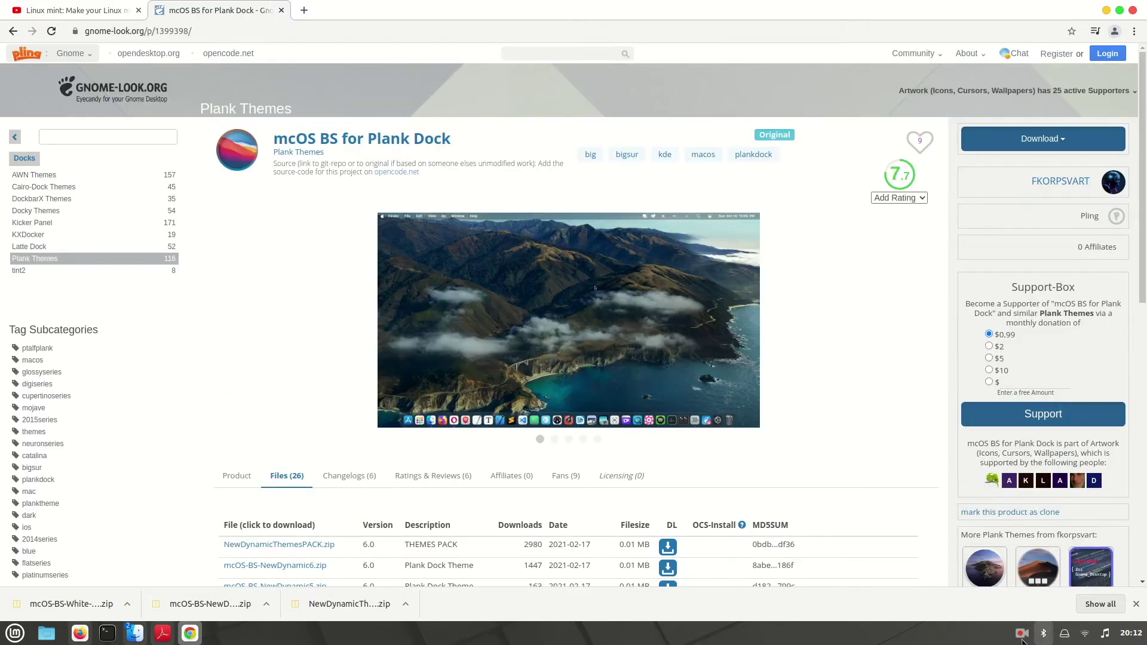
Show the downloaded archives in their folder and permanently delete the icoms, Theme, Plank and 01-WhiteSur folders
{"action": "left_click", "coordinate": [1100, 604]}
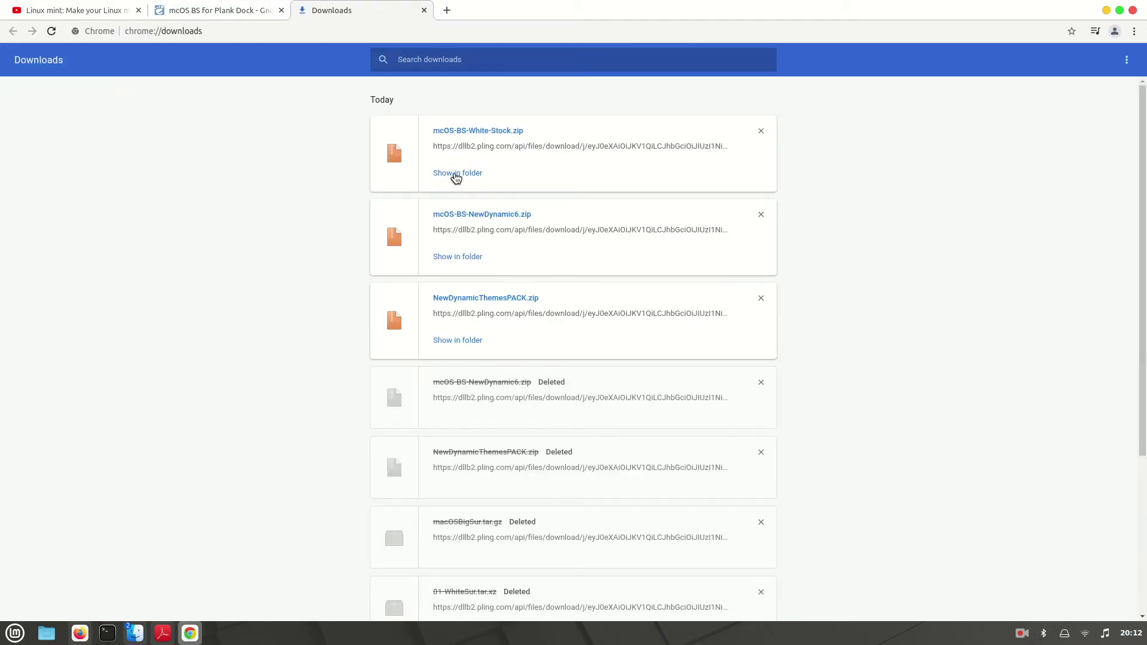
{"action": "left_click", "coordinate": [456, 175]}
{"action": "left_click_drag", "start_coordinate": [837, 249], "coordinate": [644, 171]}
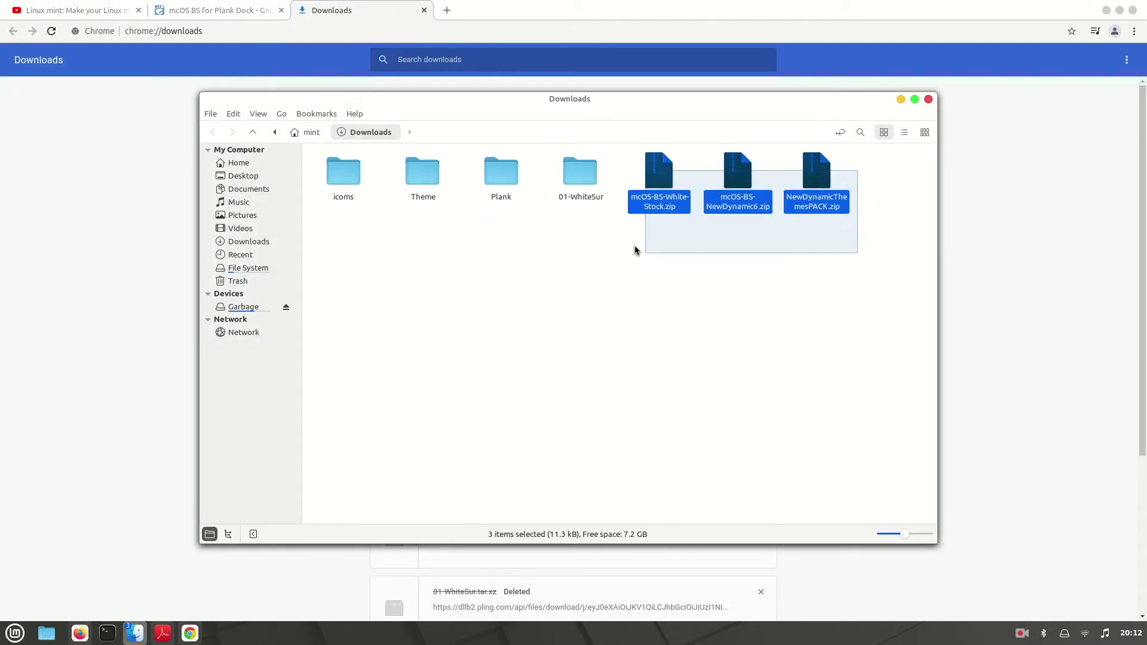
{"action": "left_click_drag", "start_coordinate": [572, 211], "coordinate": [318, 172]}
{"action": "key", "text": "shift+Delete"}
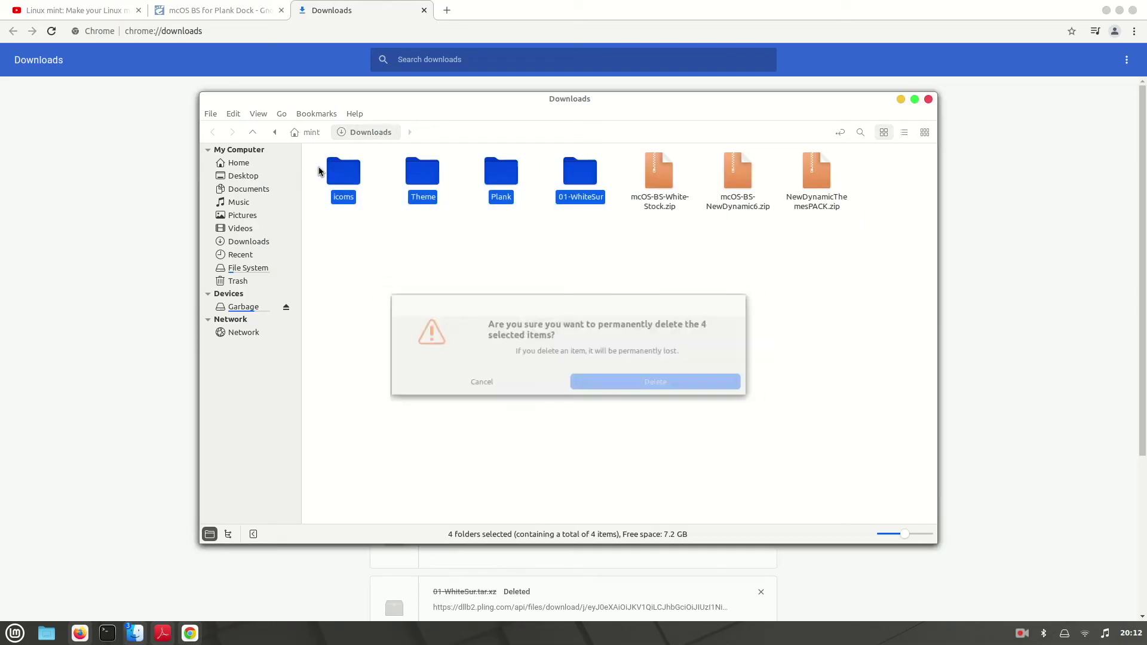
{"action": "key", "text": "Return"}
Extract the three downloaded Plank theme archives into the Downloads folder
{"action": "left_click_drag", "start_coordinate": [513, 245], "coordinate": [318, 173]}
{"action": "right_click", "coordinate": [338, 168]}
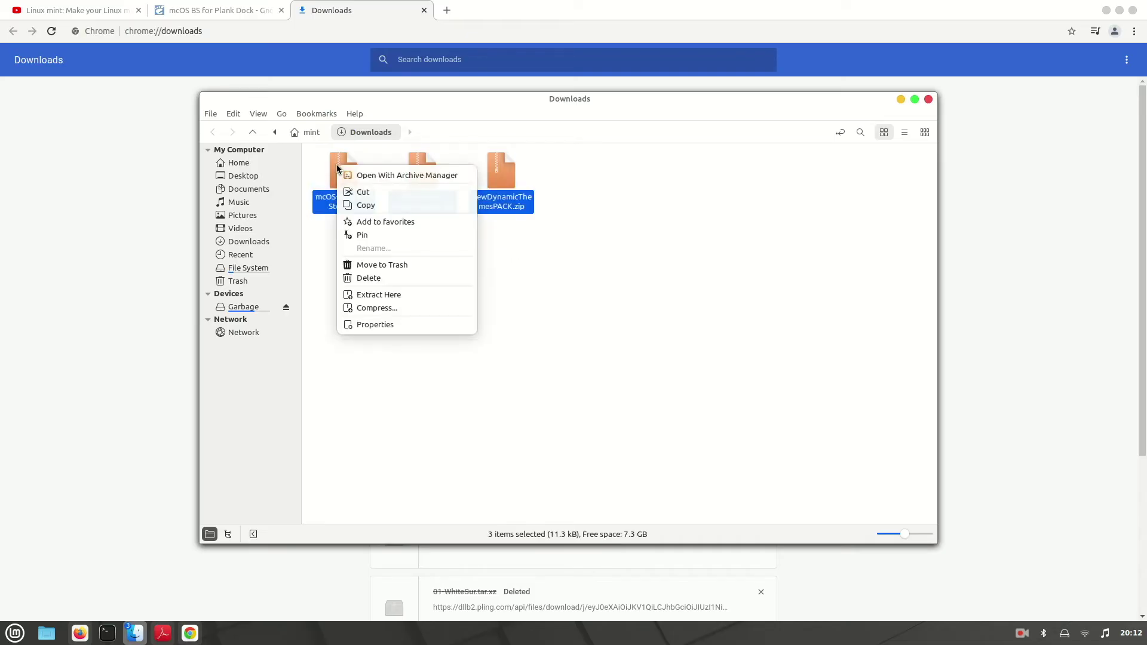
{"action": "left_click", "coordinate": [402, 296]}
{"action": "left_click", "coordinate": [483, 253]}
Permanently delete the three Plank theme zip files from Downloads
{"action": "left_click_drag", "start_coordinate": [516, 245], "coordinate": [311, 157]}
{"action": "left_click_drag", "start_coordinate": [793, 229], "coordinate": [578, 160]}
{"action": "key", "text": "shift+Delete"}
{"action": "key", "text": "Return"}
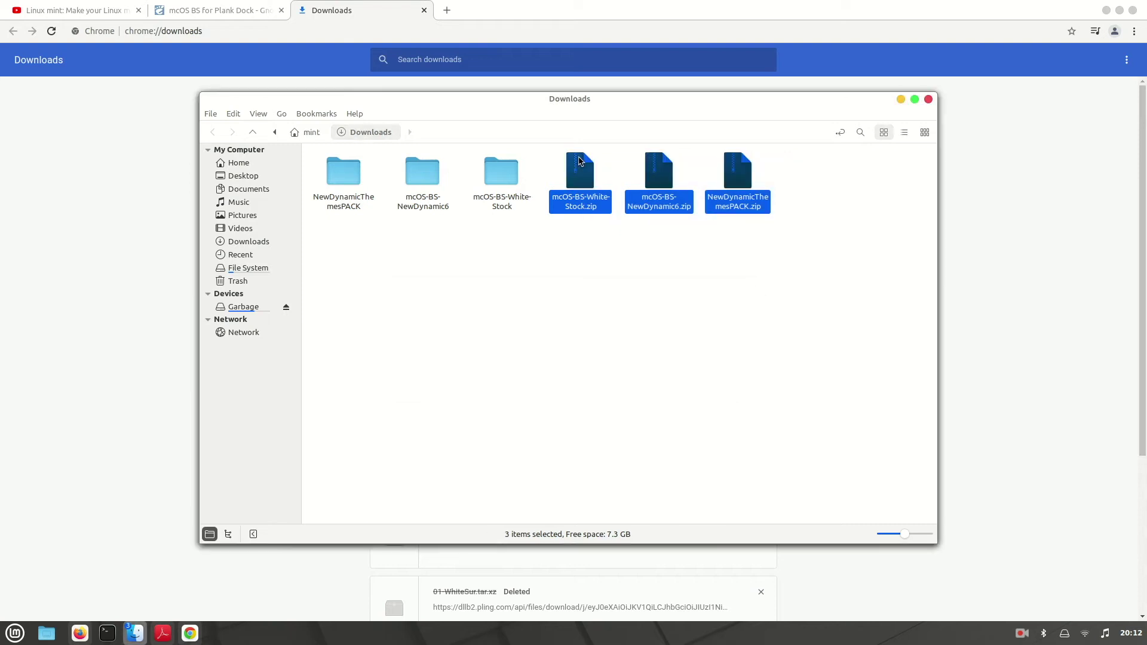
Copy the NewDynamicThemesPACK, mcOS-BS-NewDynamic6 and mcOS-BS-White-Stock folders
{"action": "left_click_drag", "start_coordinate": [563, 272], "coordinate": [317, 160]}
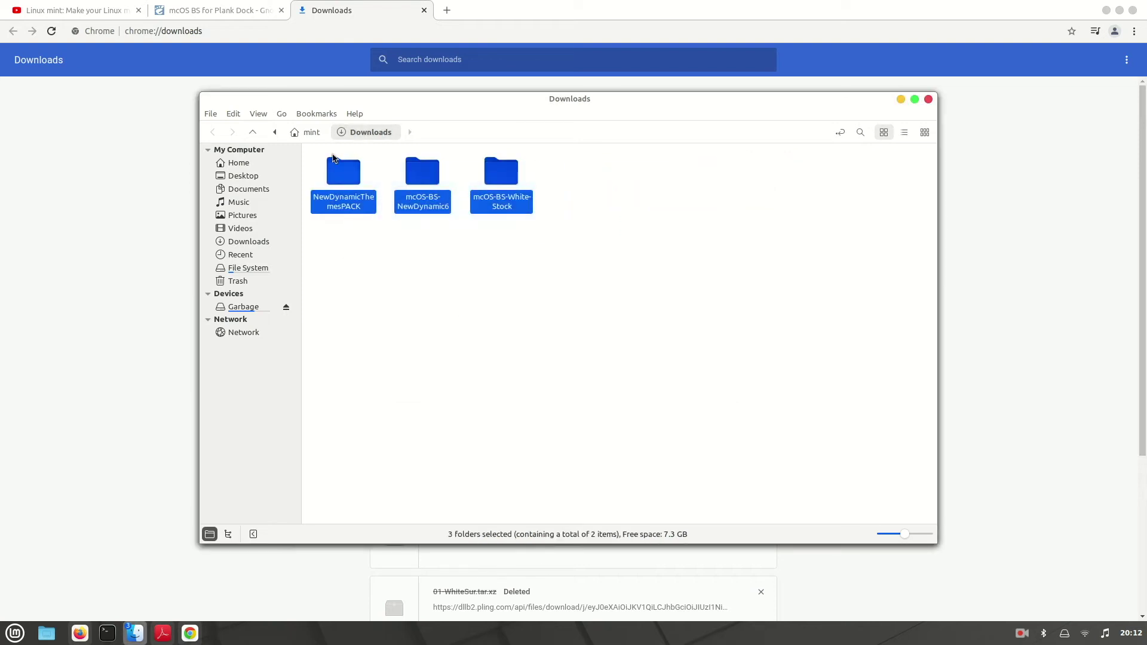
{"action": "left_click", "coordinate": [476, 303]}
{"action": "left_click_drag", "start_coordinate": [558, 275], "coordinate": [346, 179]}
{"action": "right_click", "coordinate": [347, 180]}
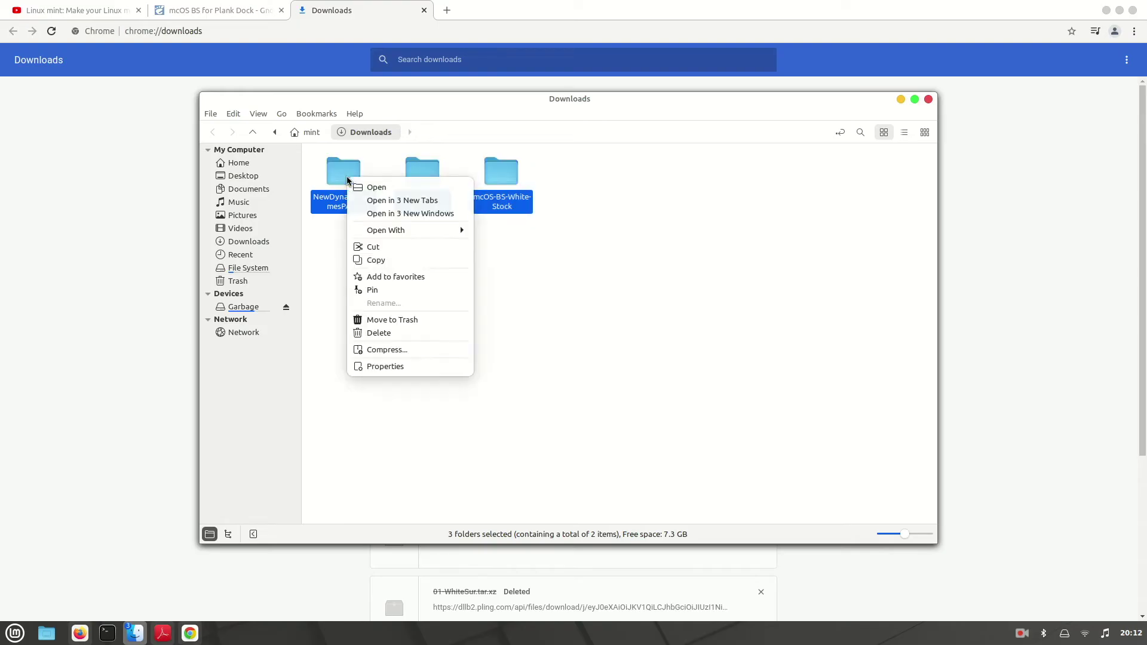
{"action": "left_click", "coordinate": [401, 260]}
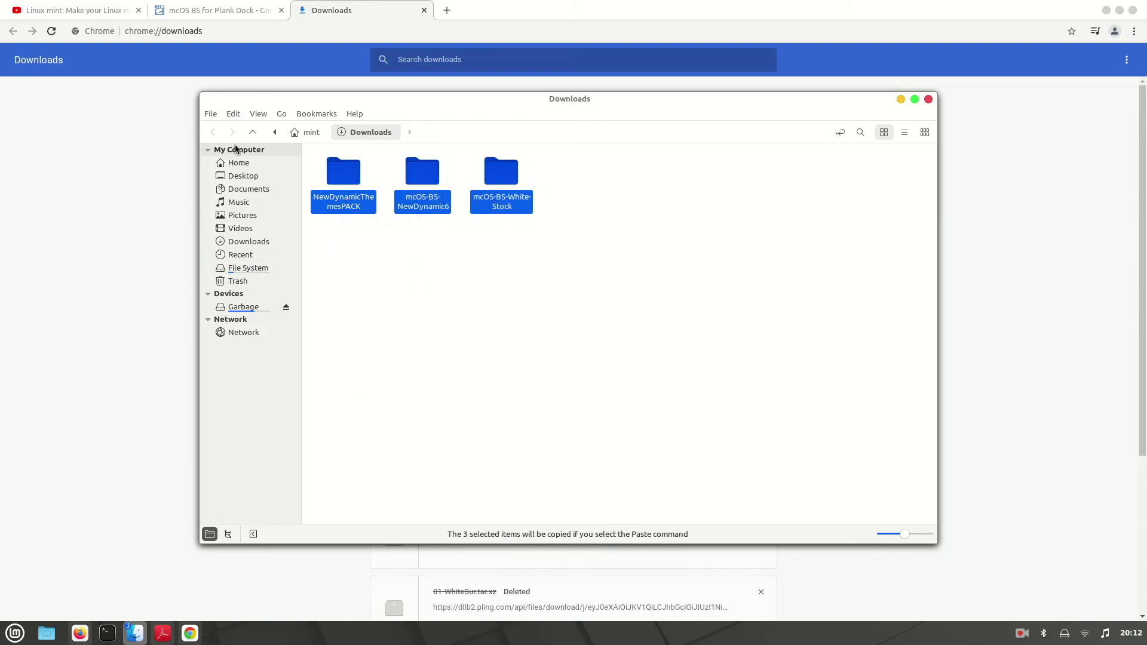
Go to the .local/share folder in the home directory and move its window aside
{"action": "left_click", "coordinate": [242, 163]}
{"action": "left_click", "coordinate": [538, 307]}
{"action": "double_click", "coordinate": [738, 251]}
{"action": "double_click", "coordinate": [351, 186]}
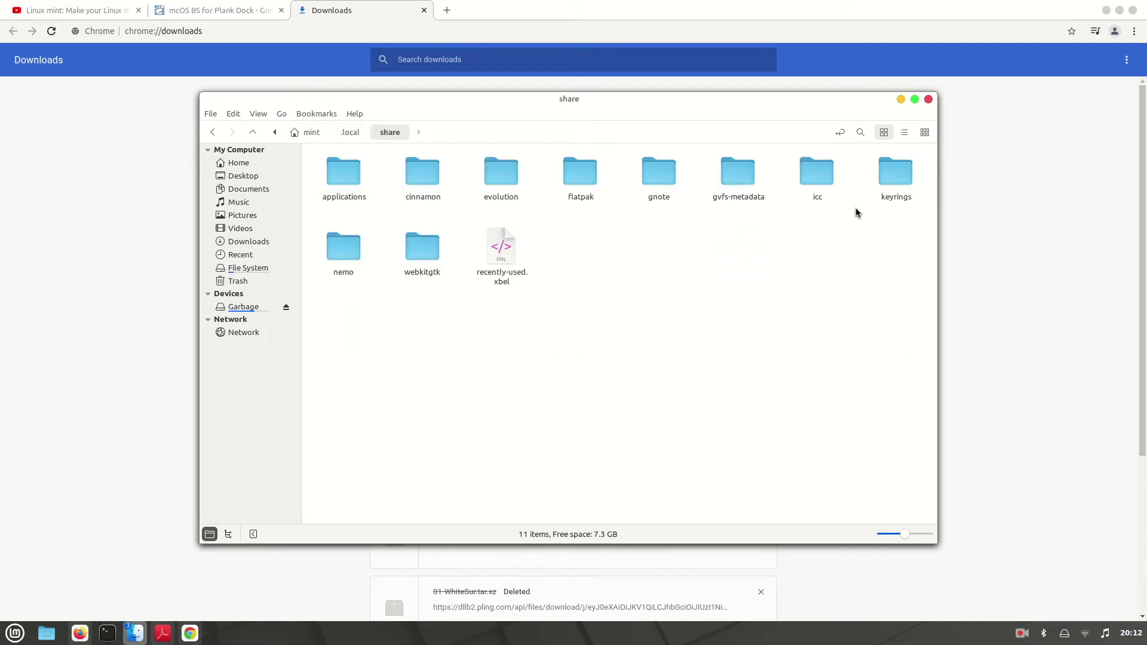
{"action": "left_click_drag", "start_coordinate": [645, 100], "coordinate": [533, 107]}
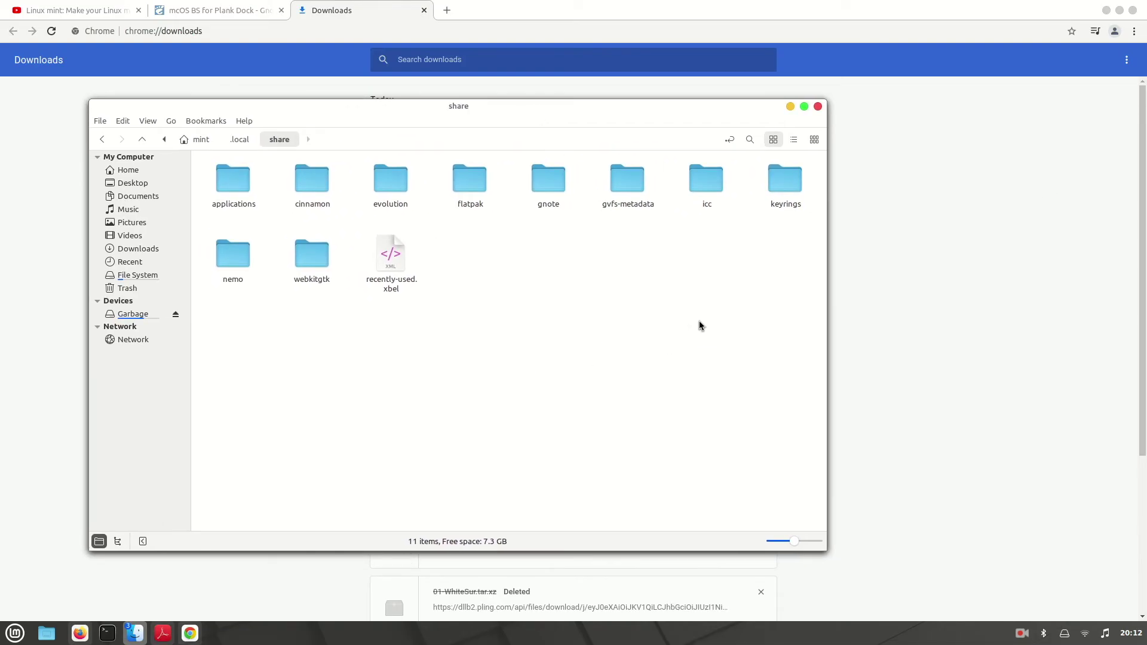
Launch Plank from the application search and open the plank folder inside .local/share
{"action": "left_click", "coordinate": [792, 177]}
{"action": "key", "text": "super"}
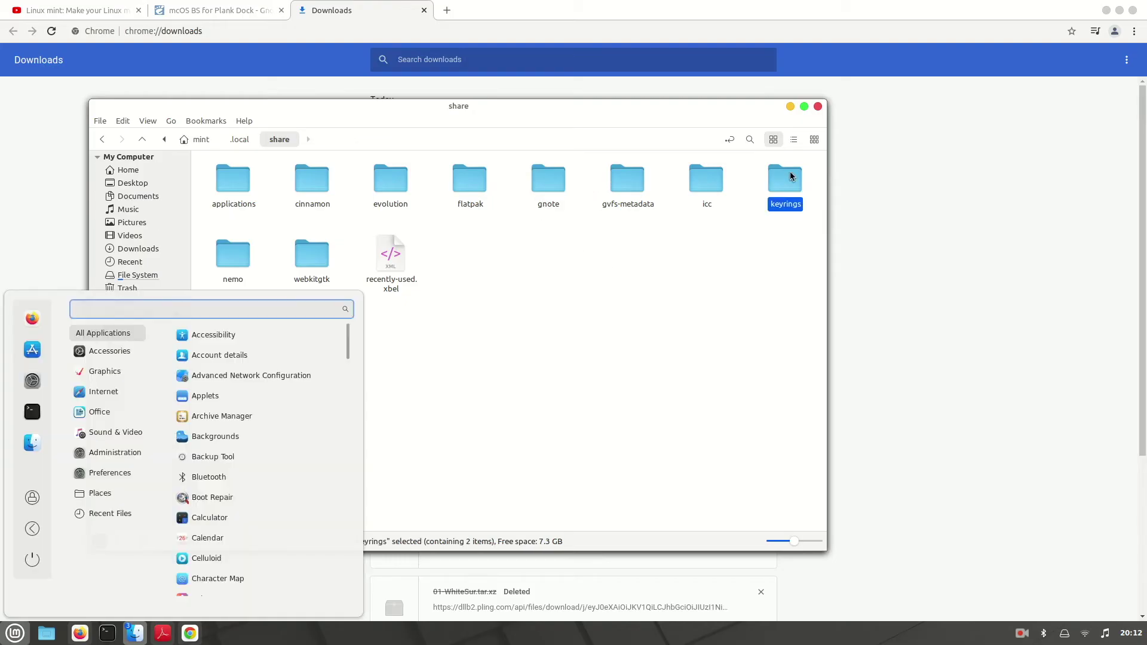
{"action": "type", "text": "plank"}
{"action": "key", "text": "Return"}
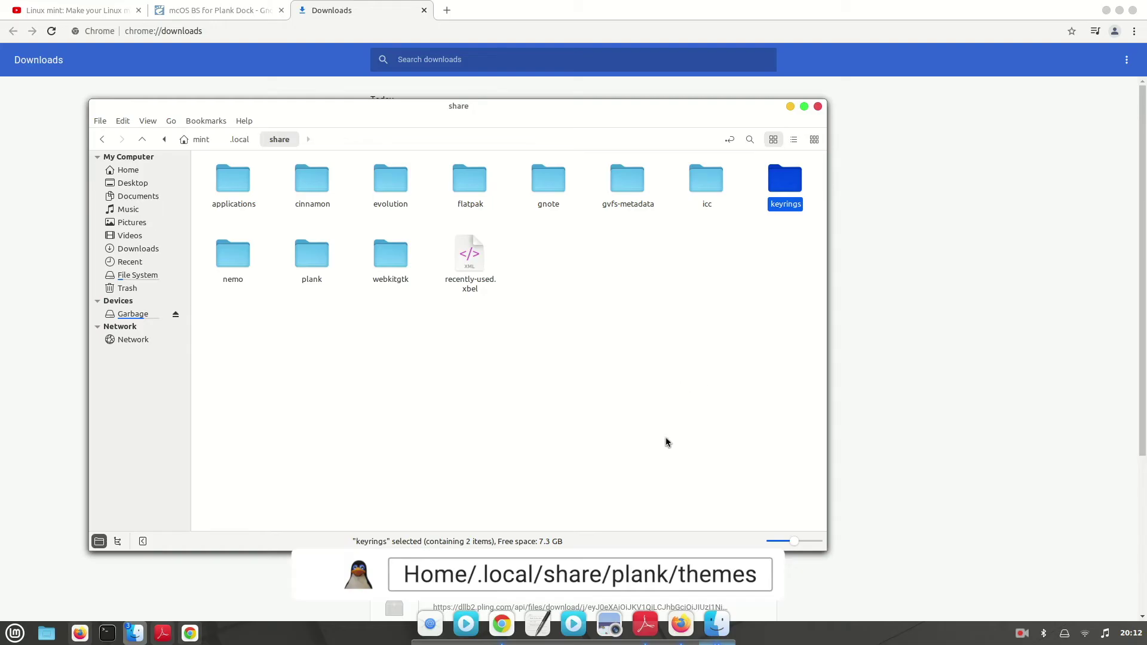
{"action": "double_click", "coordinate": [311, 256]}
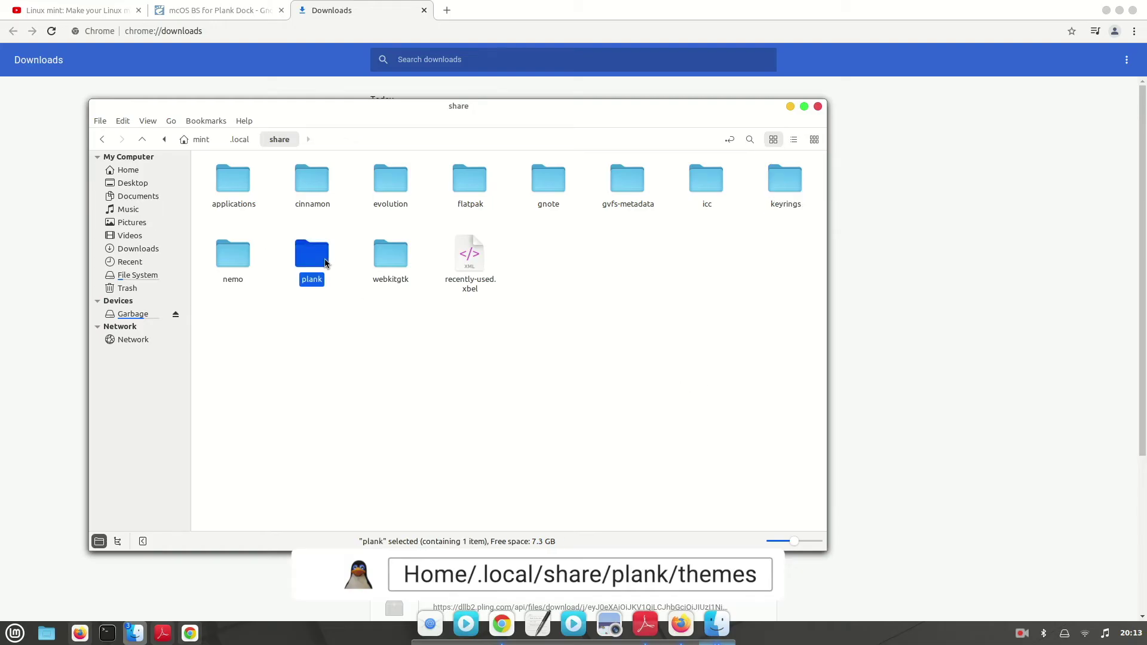
Paste the three copied dock theme folders into the plank/themes folder and close the file manager window
{"action": "double_click", "coordinate": [216, 182]}
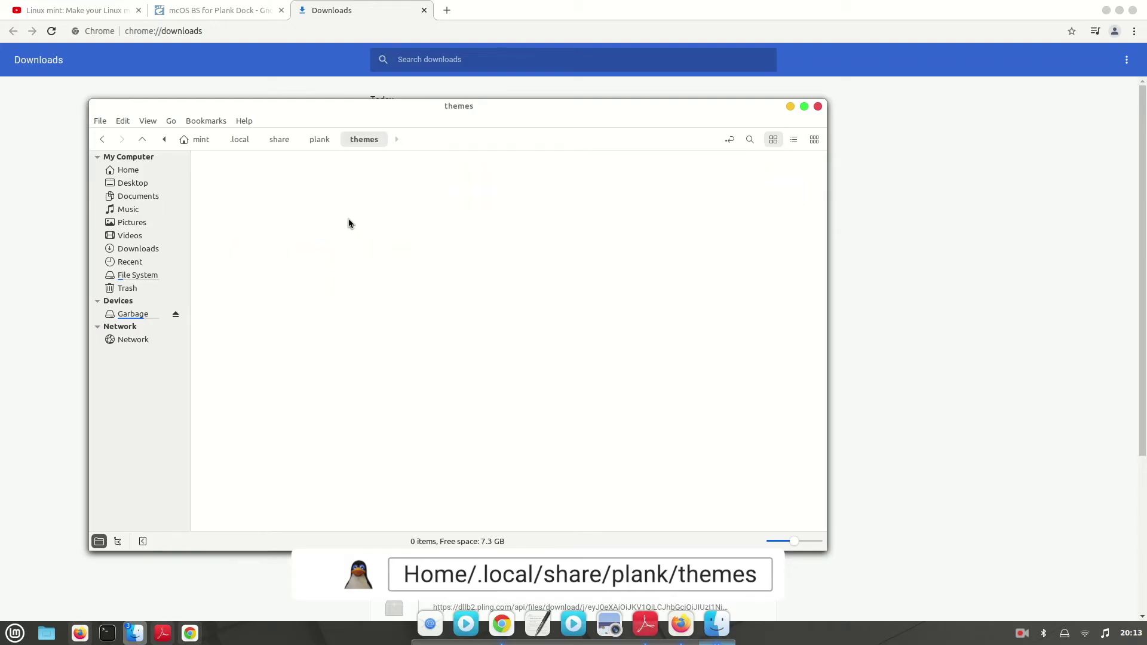
{"action": "type", "text": "v"}
{"action": "key", "text": "Escape"}
{"action": "right_click", "coordinate": [377, 229]}
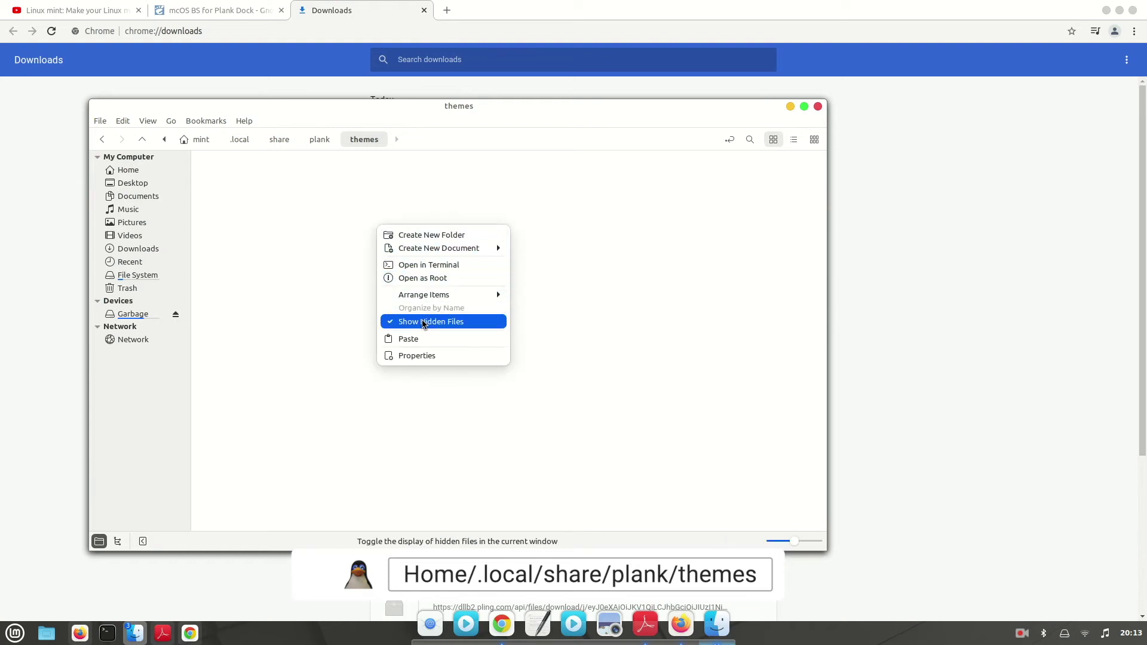
{"action": "left_click", "coordinate": [412, 338]}
{"action": "left_click", "coordinate": [397, 286]}
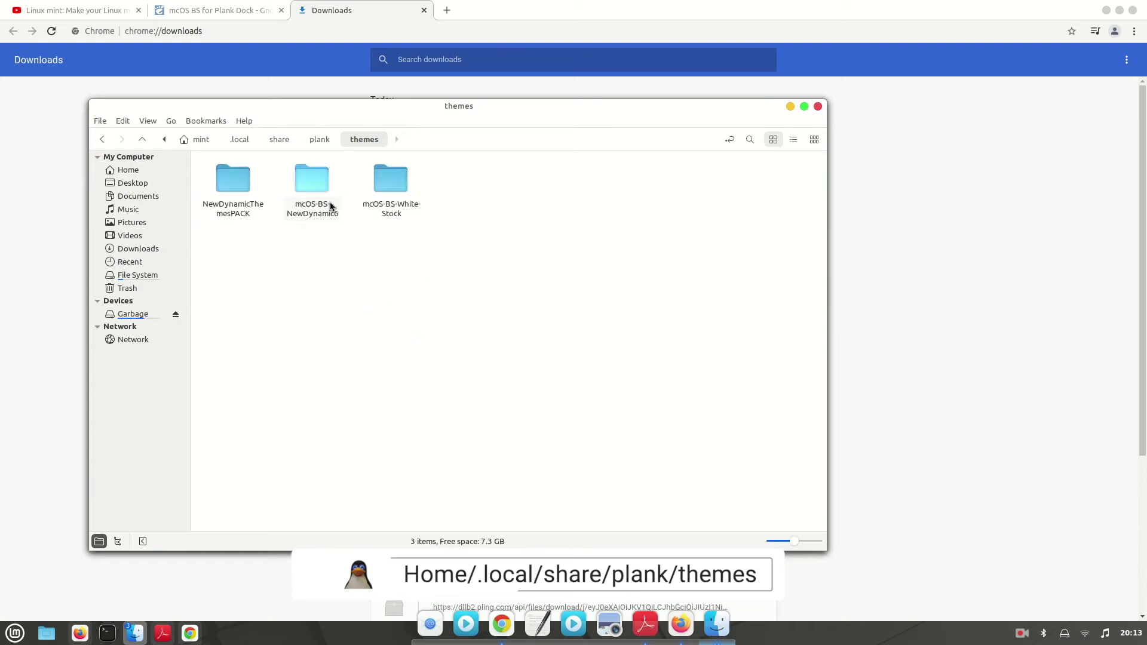
{"action": "left_click", "coordinate": [818, 106]}
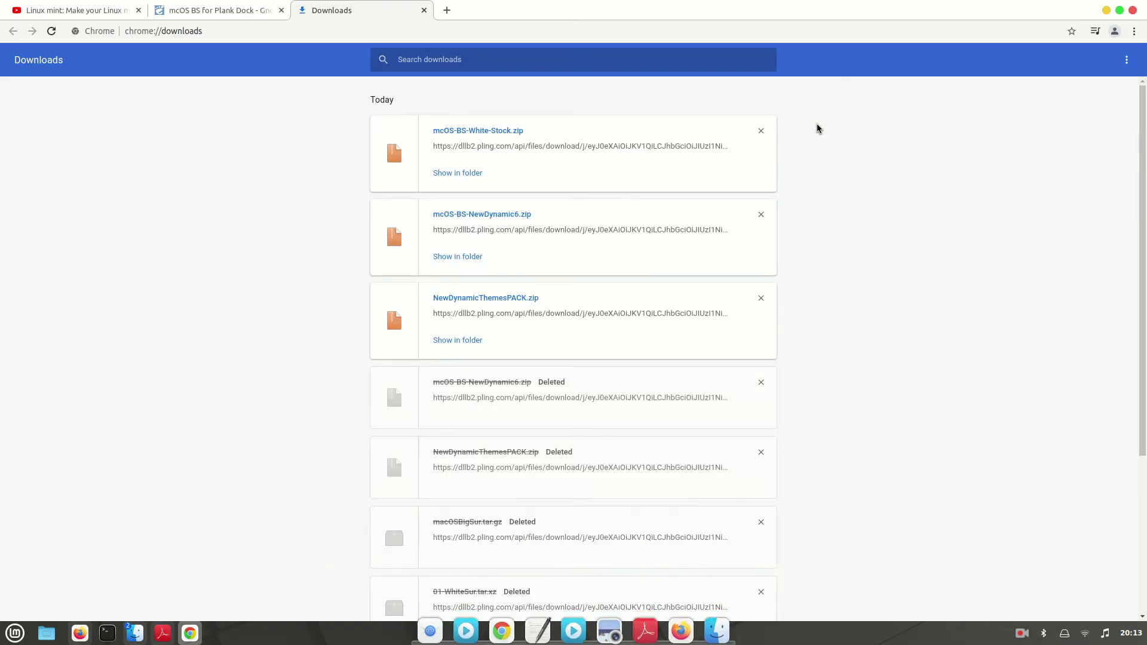
Clear the browser and PDF windows off the desktop, run plank --preferences in a terminal, and leave only the preferences window open
{"action": "left_click", "coordinate": [1106, 11]}
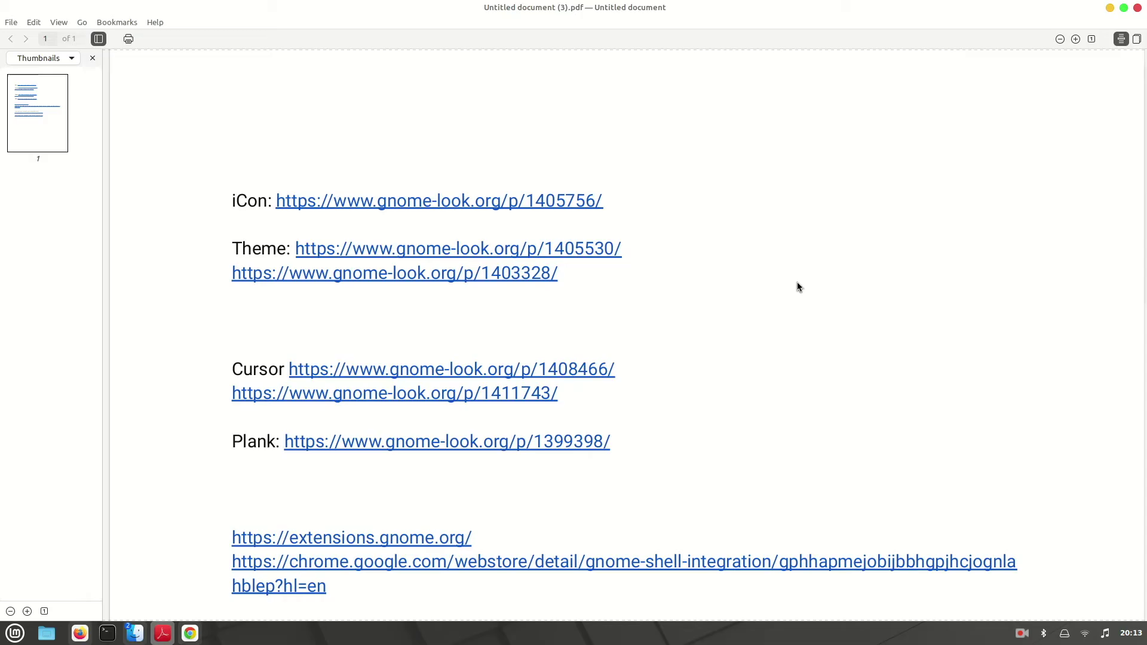
{"action": "left_click", "coordinate": [1108, 9]}
{"action": "left_click", "coordinate": [108, 633]}
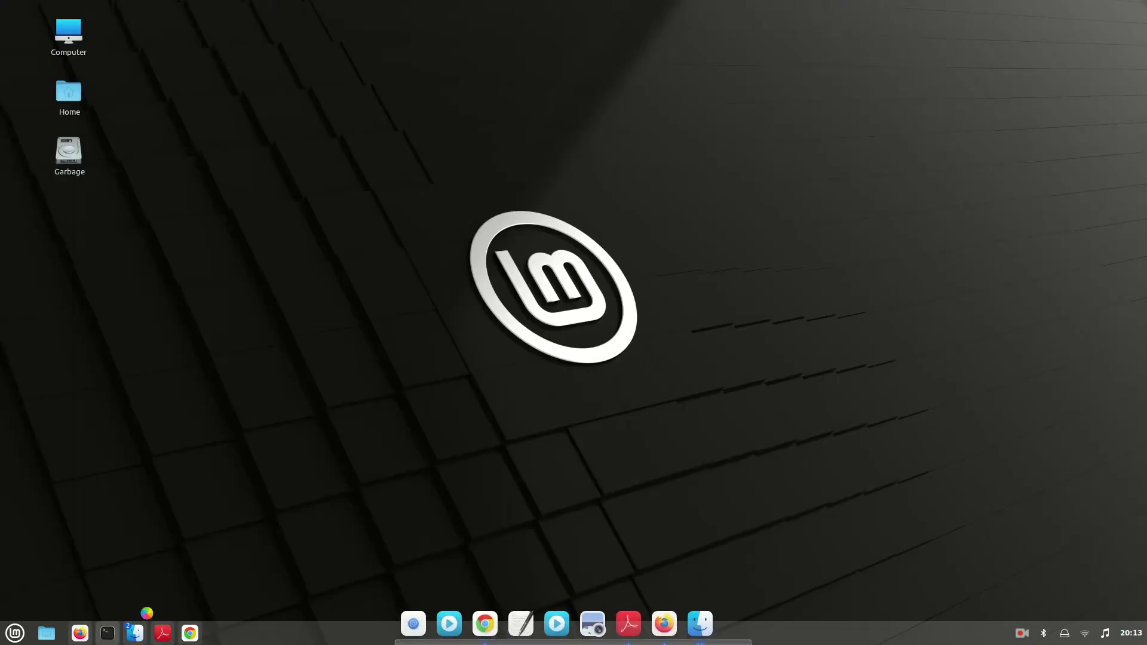
{"action": "type", "text": "plank --preferen"}
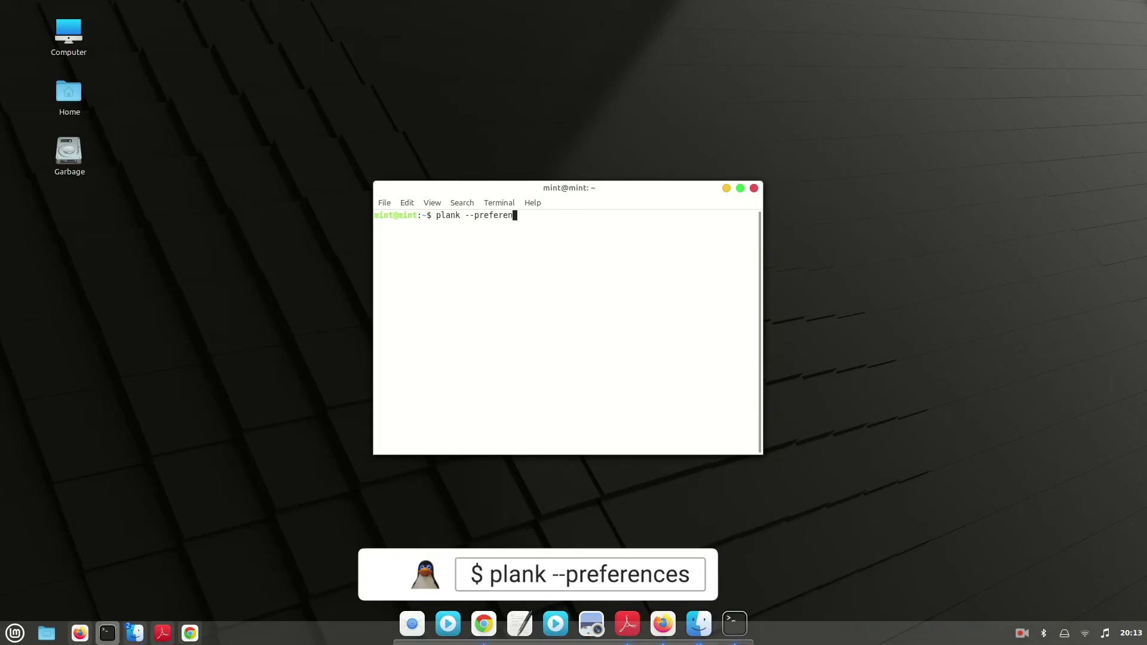
{"action": "type", "text": "ces"}
{"action": "key", "text": "Return"}
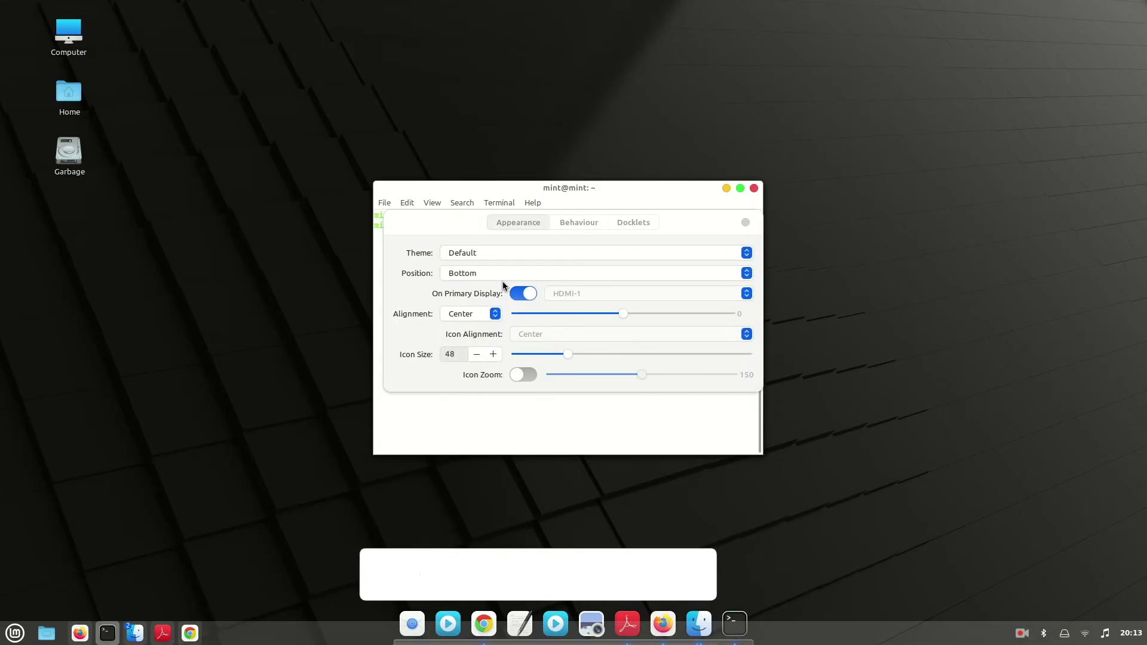
{"action": "left_click", "coordinate": [754, 188]}
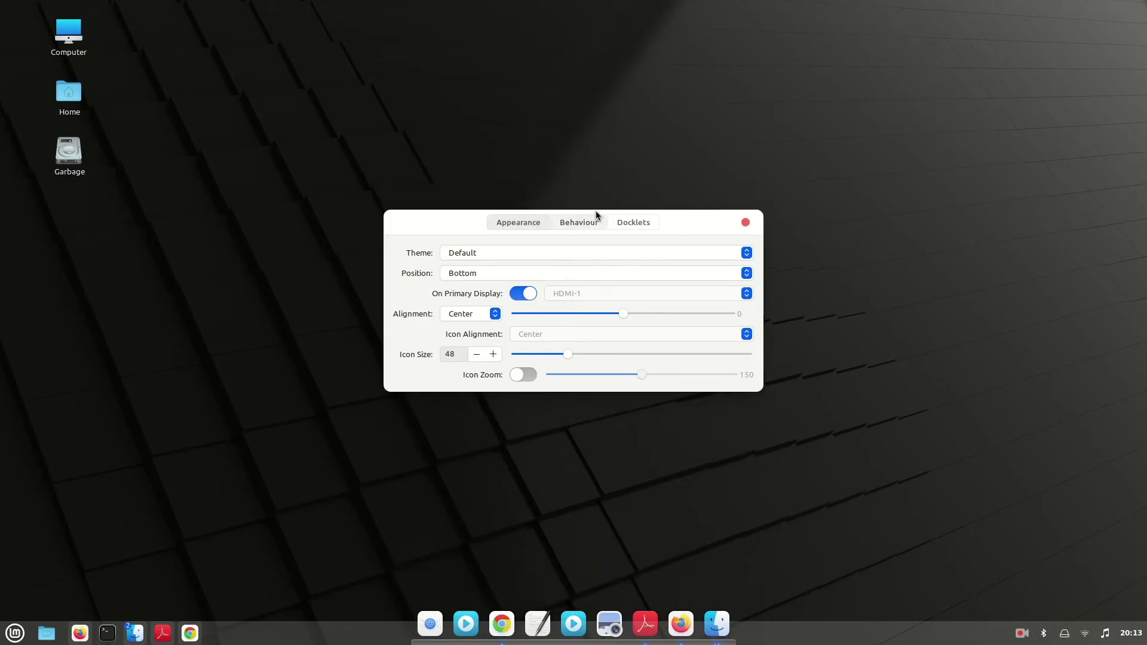
{"action": "left_click_drag", "start_coordinate": [678, 222], "coordinate": [606, 183]}
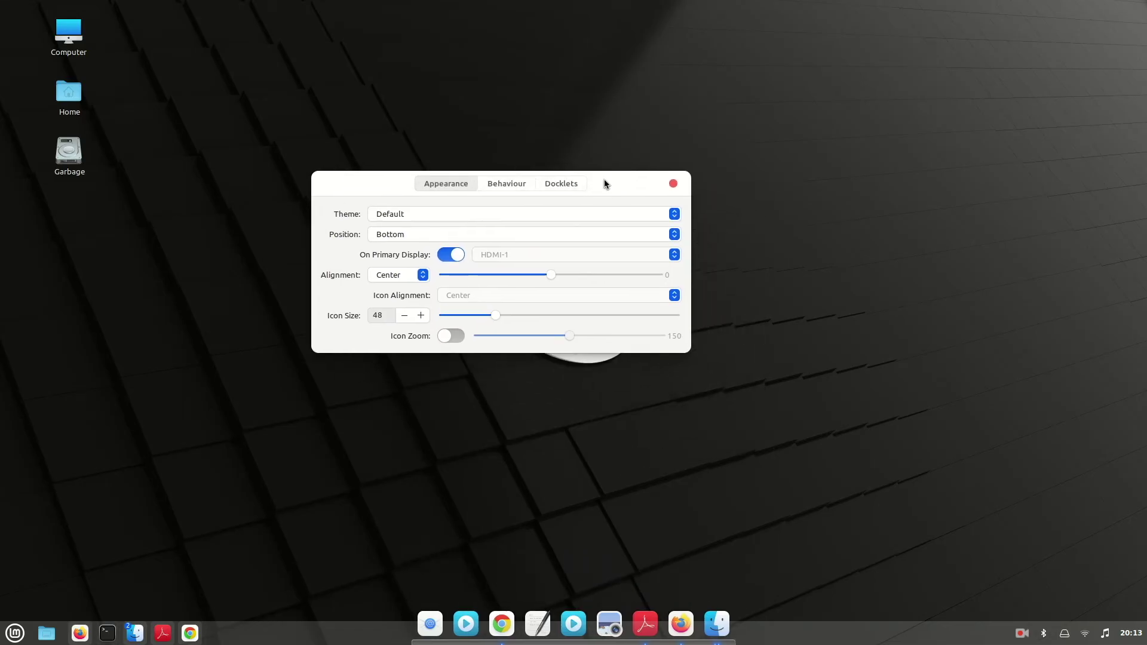
Move the desktop panel to the top edge of the screen
{"action": "right_click", "coordinate": [261, 637]}
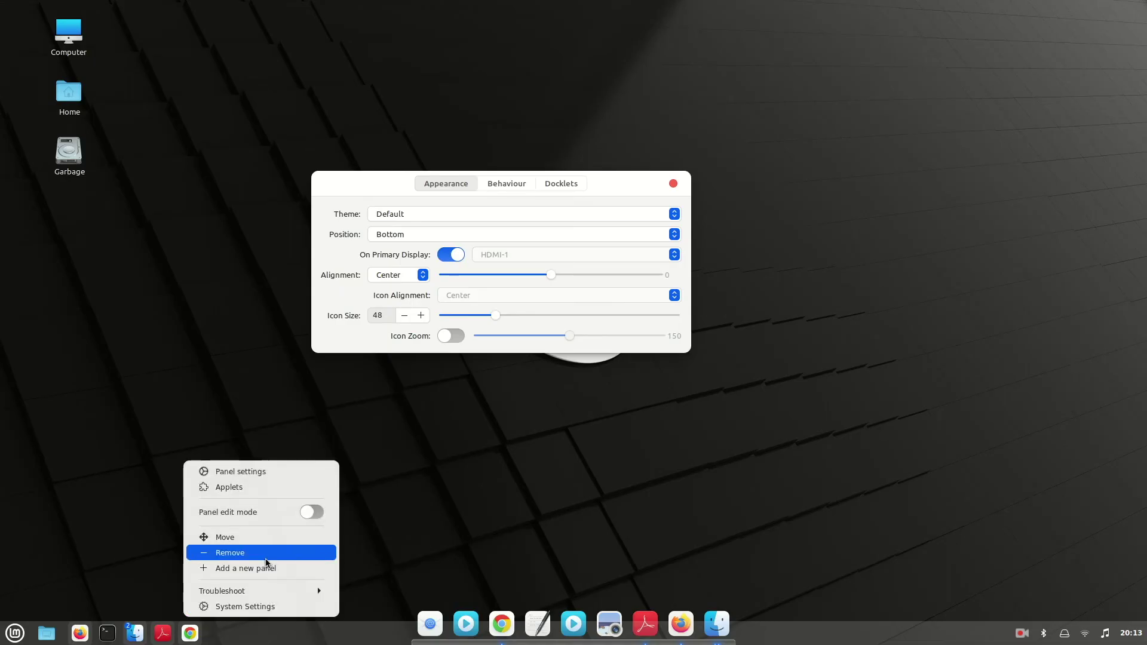
{"action": "left_click", "coordinate": [265, 538]}
{"action": "left_click", "coordinate": [276, 12]}
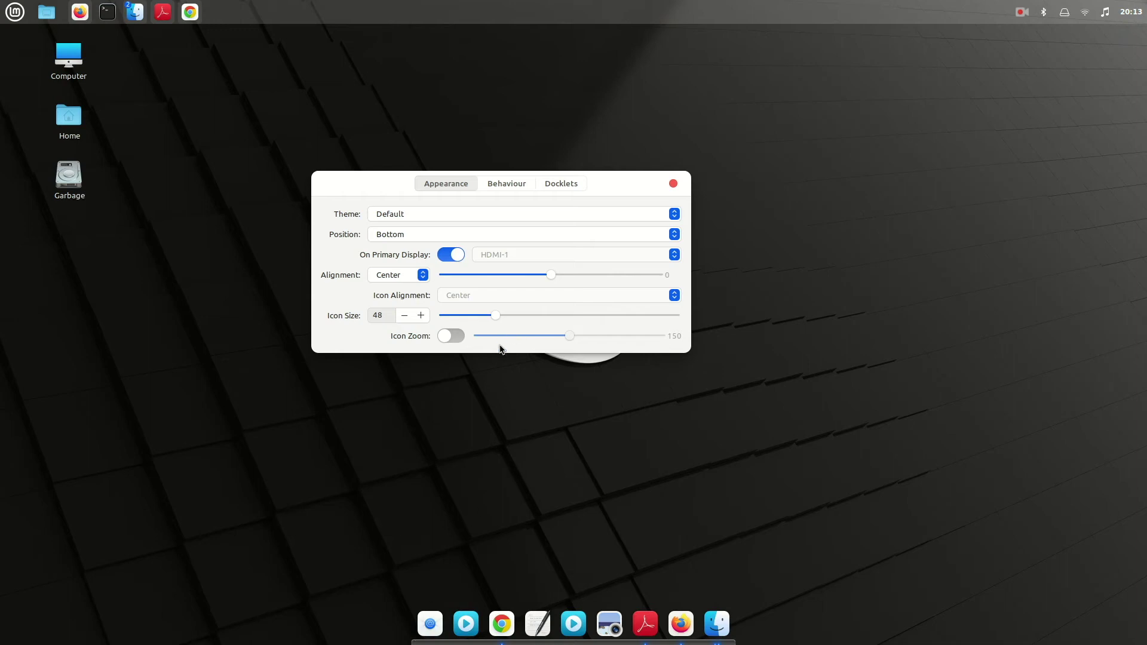
Enable the dock's icon zoom at 200, apply the mcOS-BS-White-Stock theme, and set the icon size to 57
{"action": "left_click", "coordinate": [453, 337]}
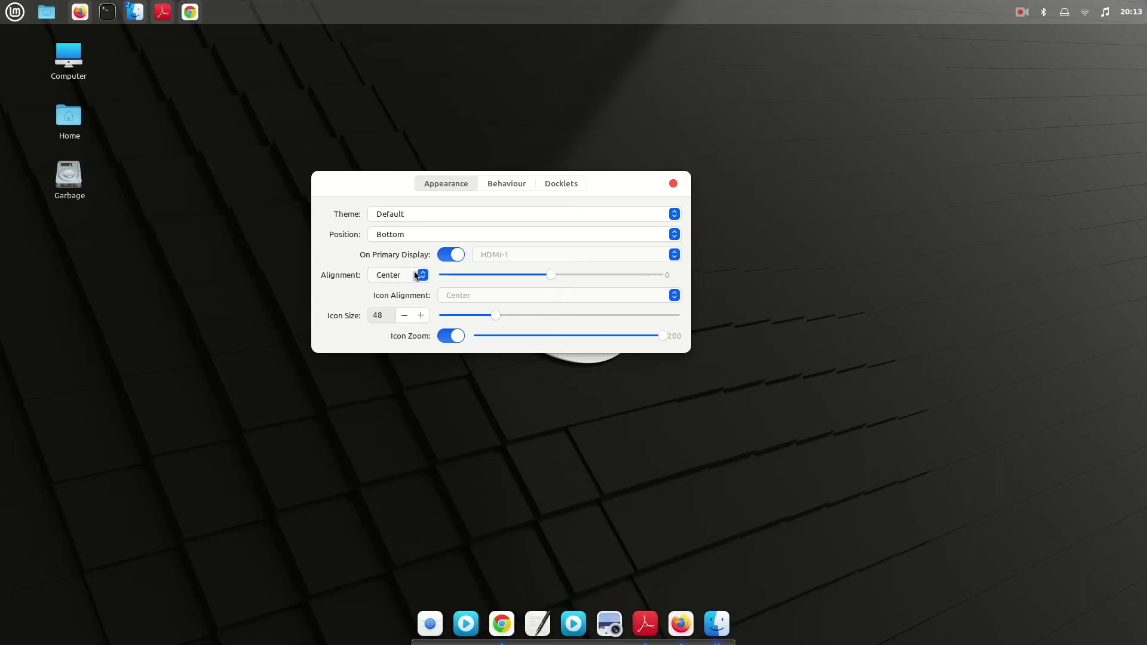
{"action": "left_click", "coordinate": [401, 216]}
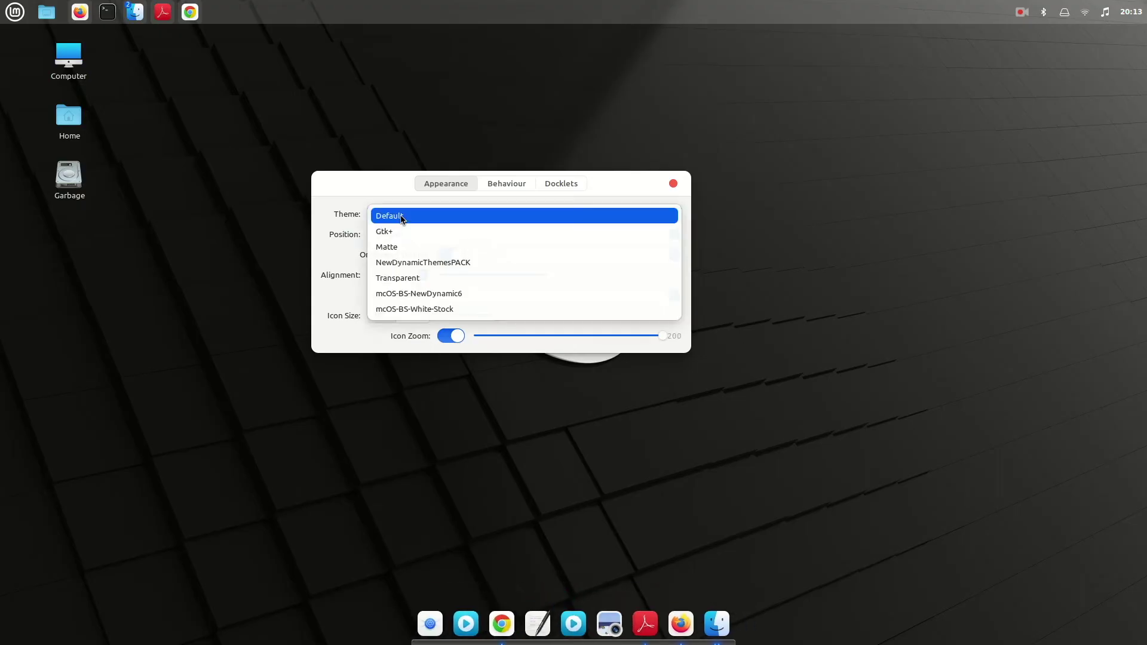
{"action": "left_click", "coordinate": [463, 310]}
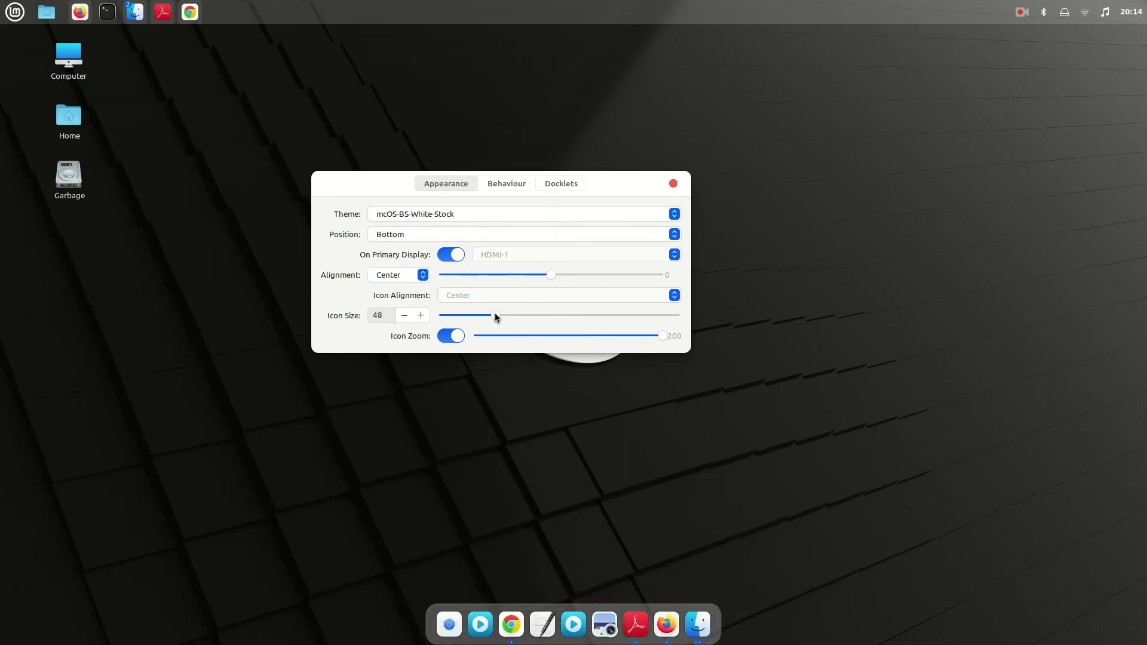
{"action": "left_click_drag", "start_coordinate": [502, 318], "coordinate": [520, 319]}
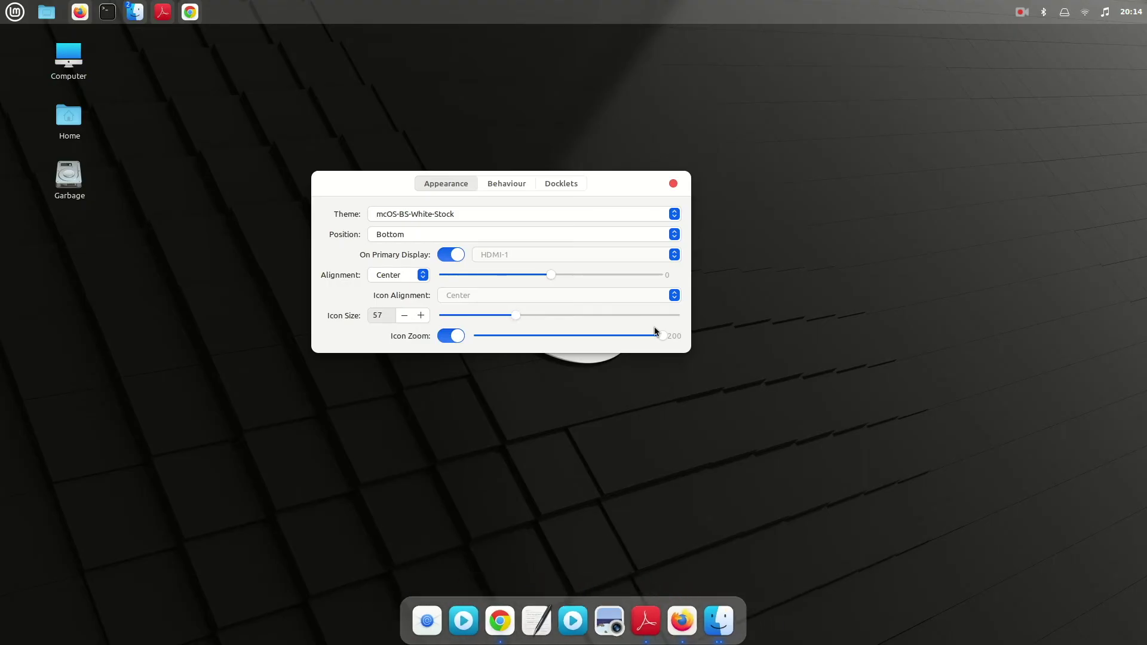
Select Intellihide as the dock's hiding mode and add the Trash docklet to the dock
{"action": "left_click", "coordinate": [501, 187]}
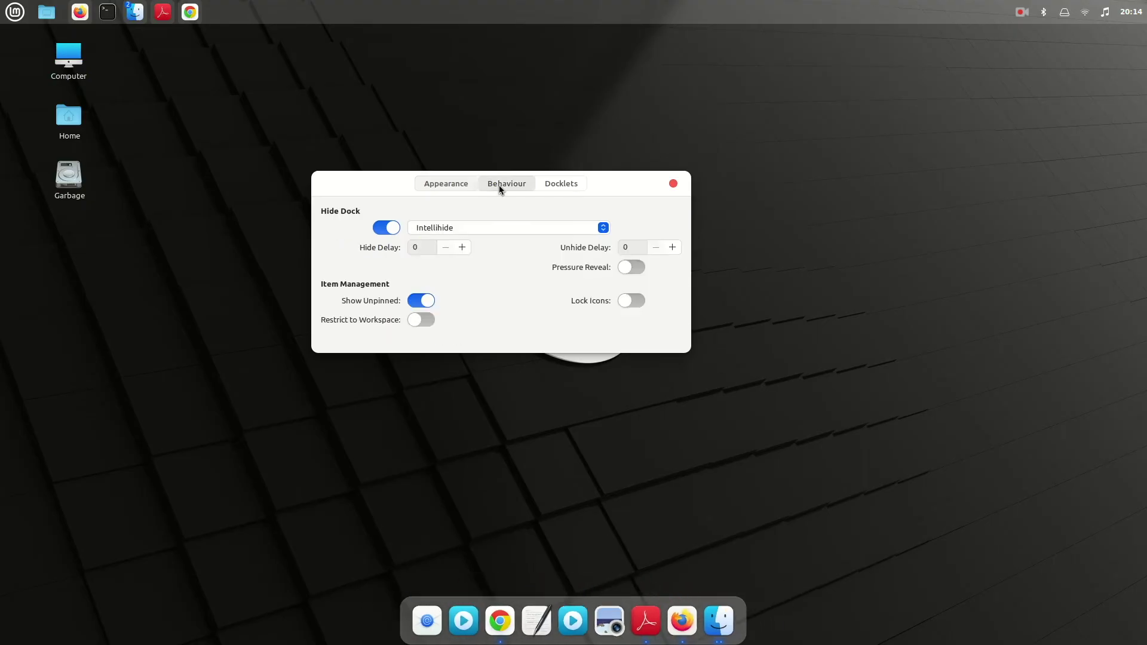
{"action": "left_click", "coordinate": [466, 229]}
{"action": "left_click", "coordinate": [441, 231]}
{"action": "left_click", "coordinate": [568, 187]}
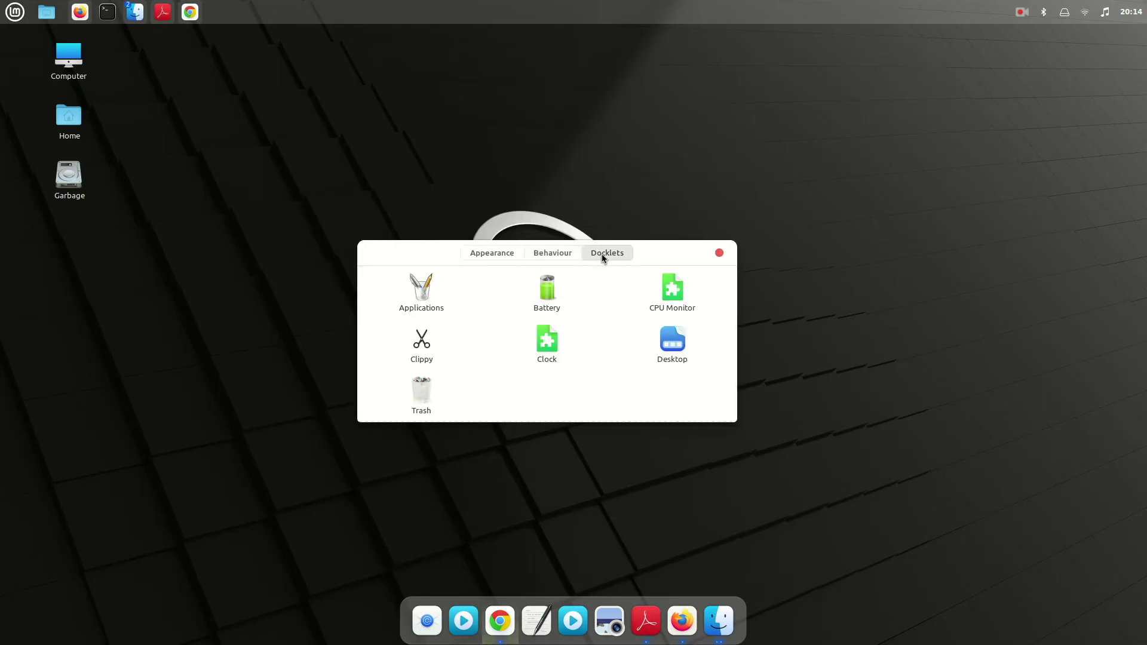
{"action": "double_click", "coordinate": [429, 395]}
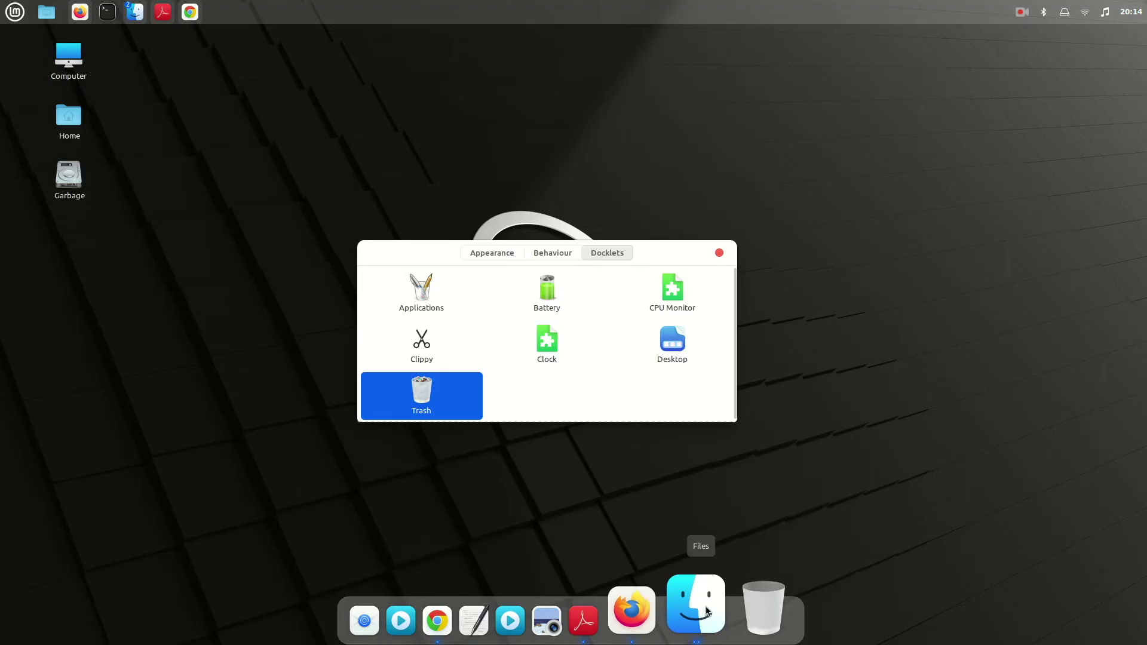
Keep Files in the dock and move its icon to the first position
{"action": "right_click", "coordinate": [701, 626]}
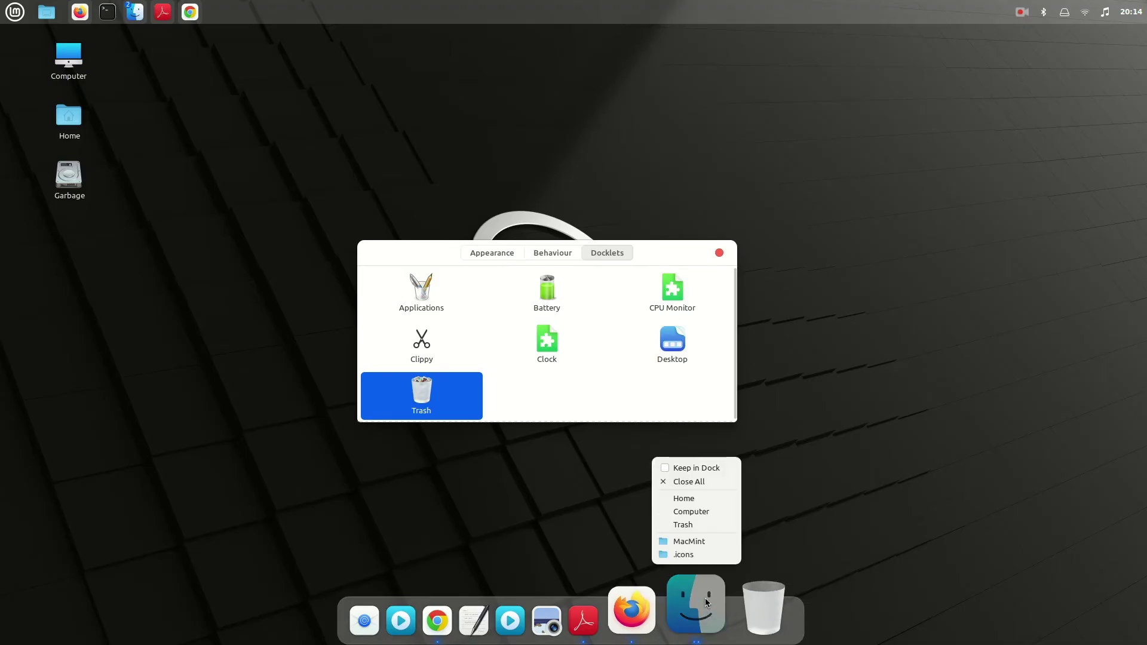
{"action": "left_click", "coordinate": [680, 480]}
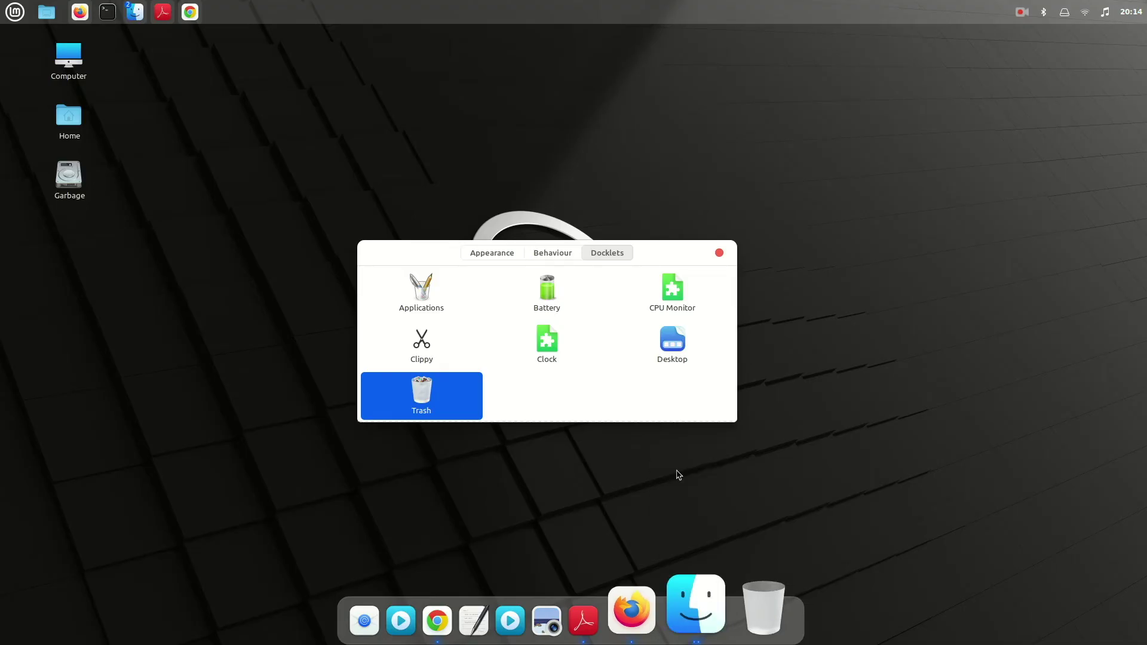
{"action": "left_click_drag", "start_coordinate": [703, 625], "coordinate": [413, 615]}
Set the dock's hide delay to 50 and close the Plank preferences
{"action": "left_click", "coordinate": [546, 253]}
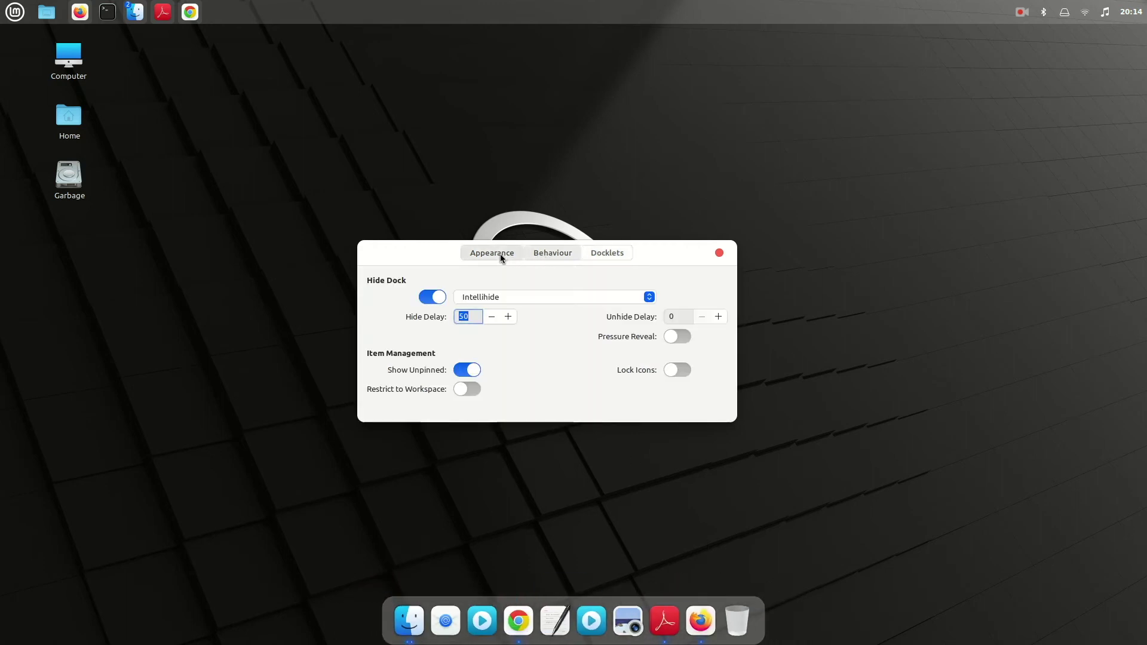
{"action": "left_click", "coordinate": [499, 254]}
{"action": "left_click", "coordinate": [721, 254]}
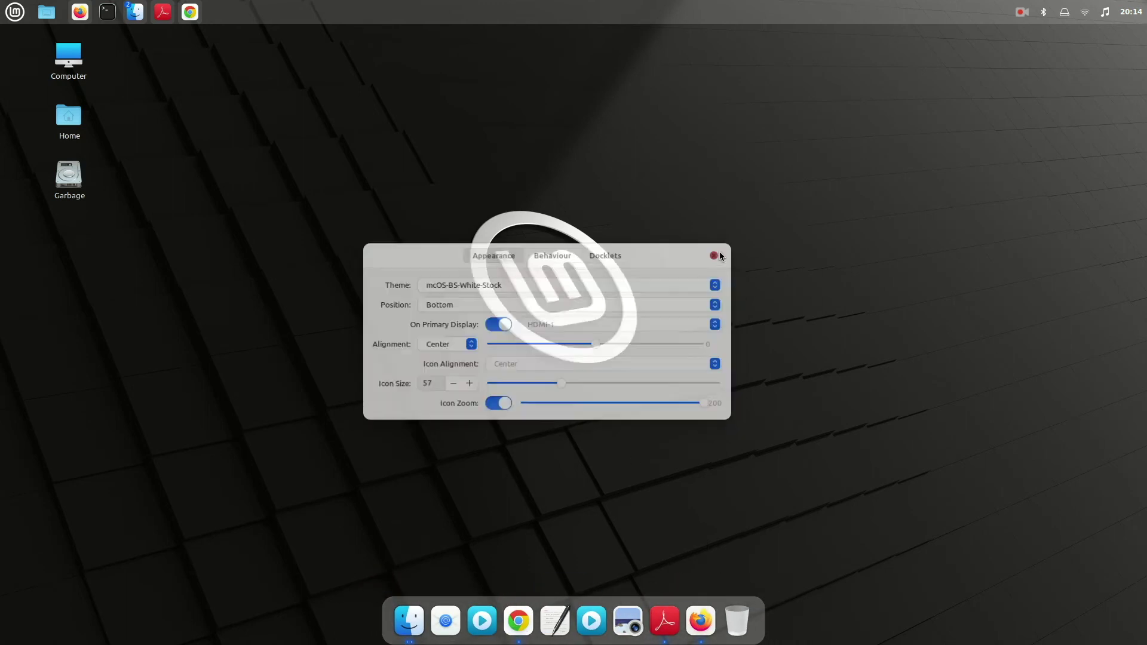
{"action": "right_click", "coordinate": [272, 8]}
{"action": "left_click", "coordinate": [687, 361]}
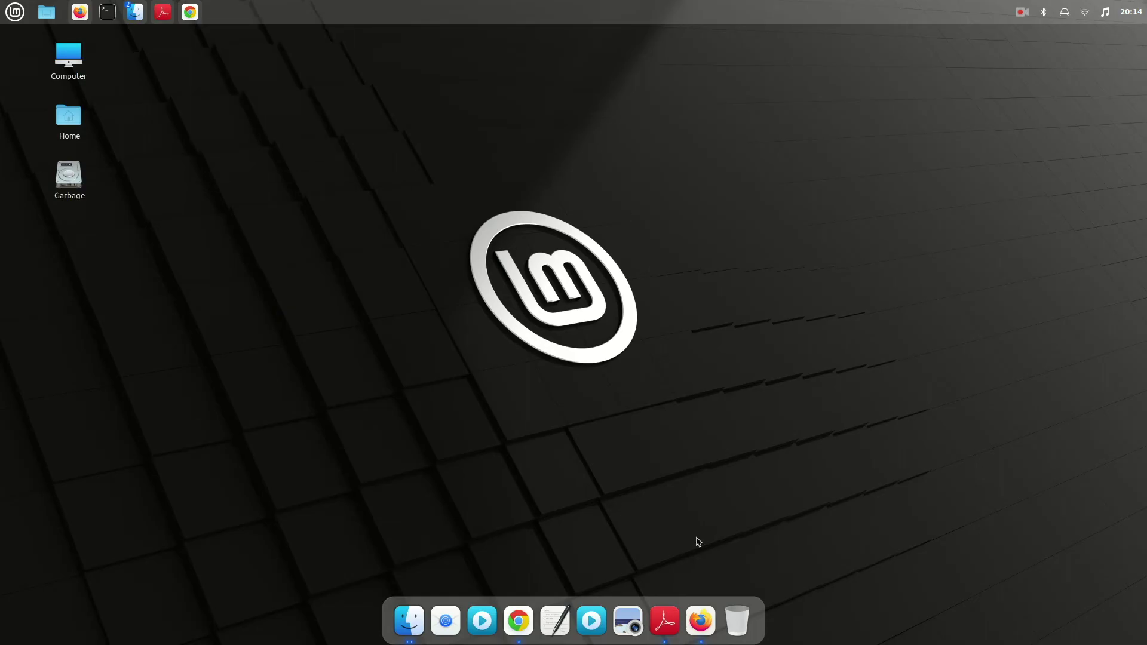
{"action": "right_click", "coordinate": [235, 12]}
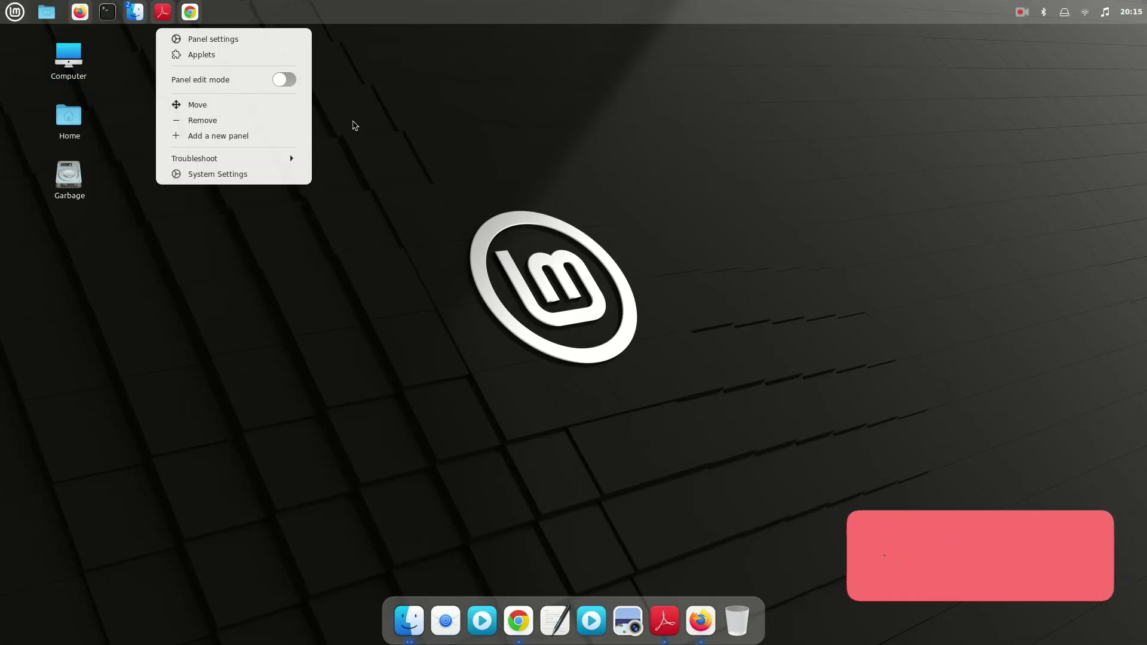
{"action": "left_click", "coordinate": [377, 33]}
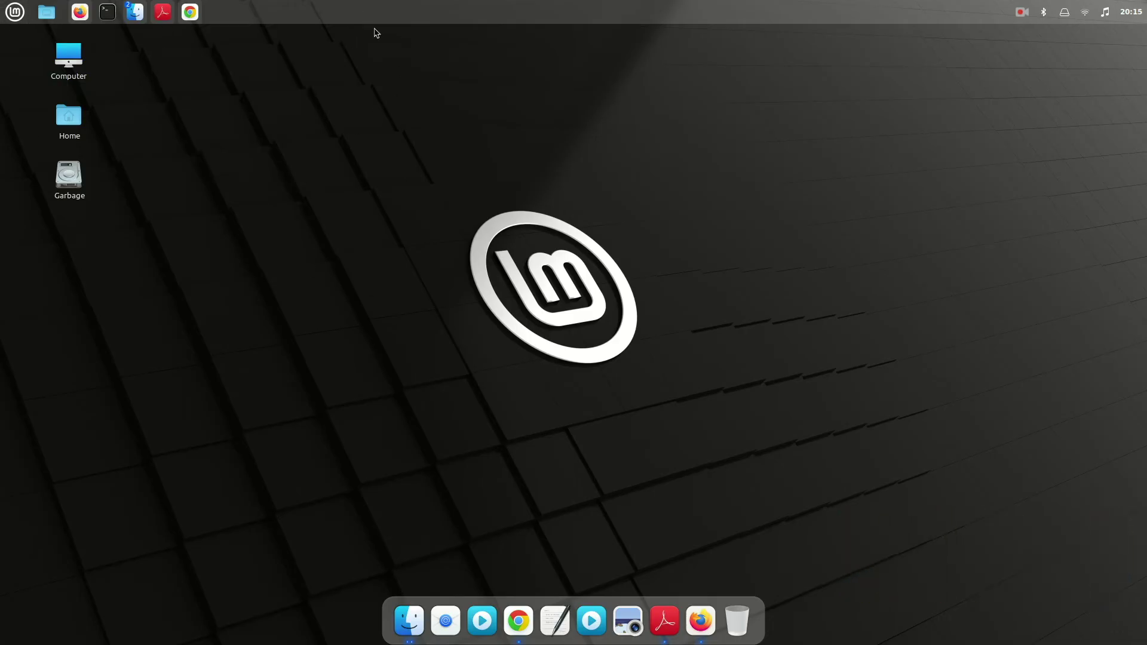
Switch to Chrome, search for "mac icon" in a new tab, and download the original Icon-Mac.svg from Wikimedia Commons
{"action": "left_click", "coordinate": [513, 616]}
{"action": "left_click", "coordinate": [447, 34]}
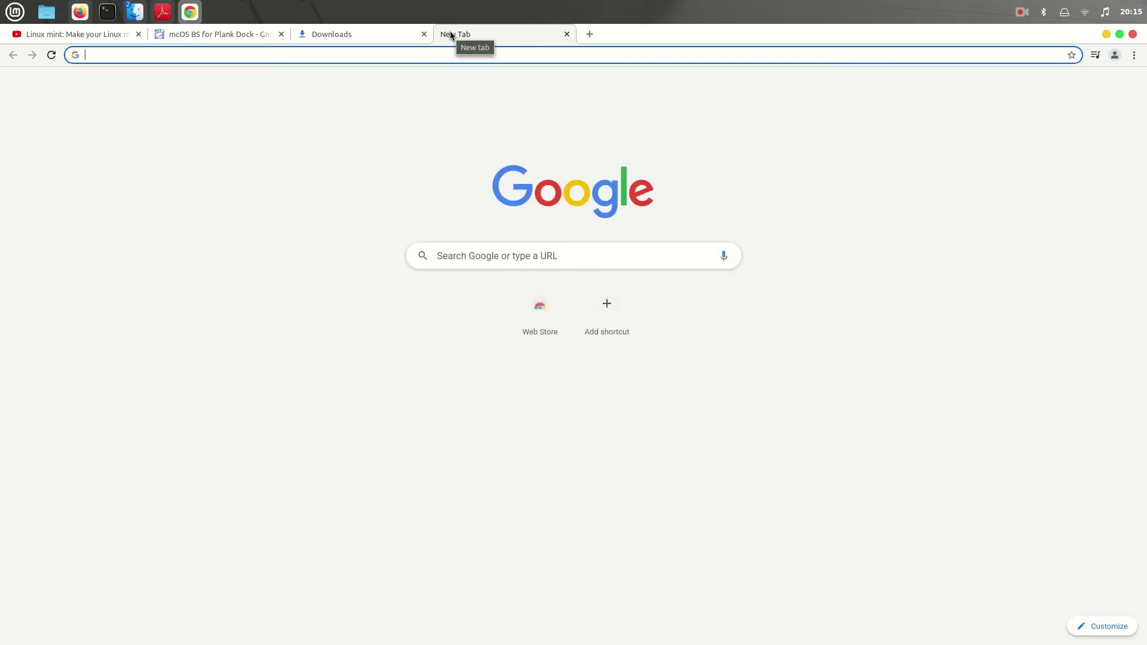
{"action": "type", "text": "mac icon"}
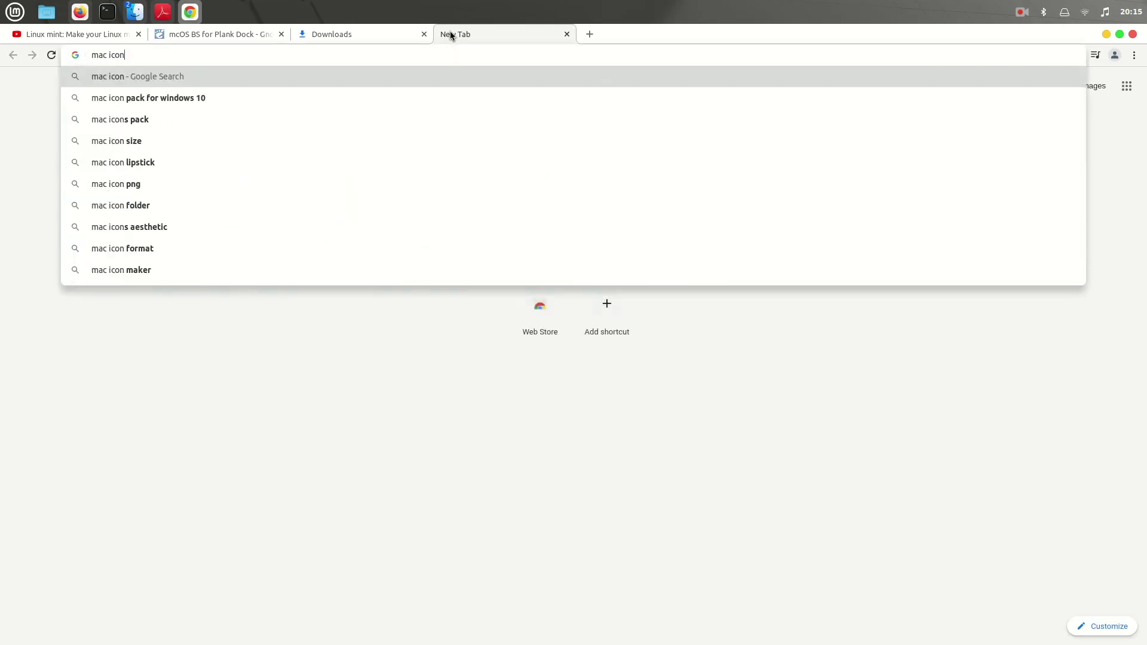
{"action": "key", "text": "Return"}
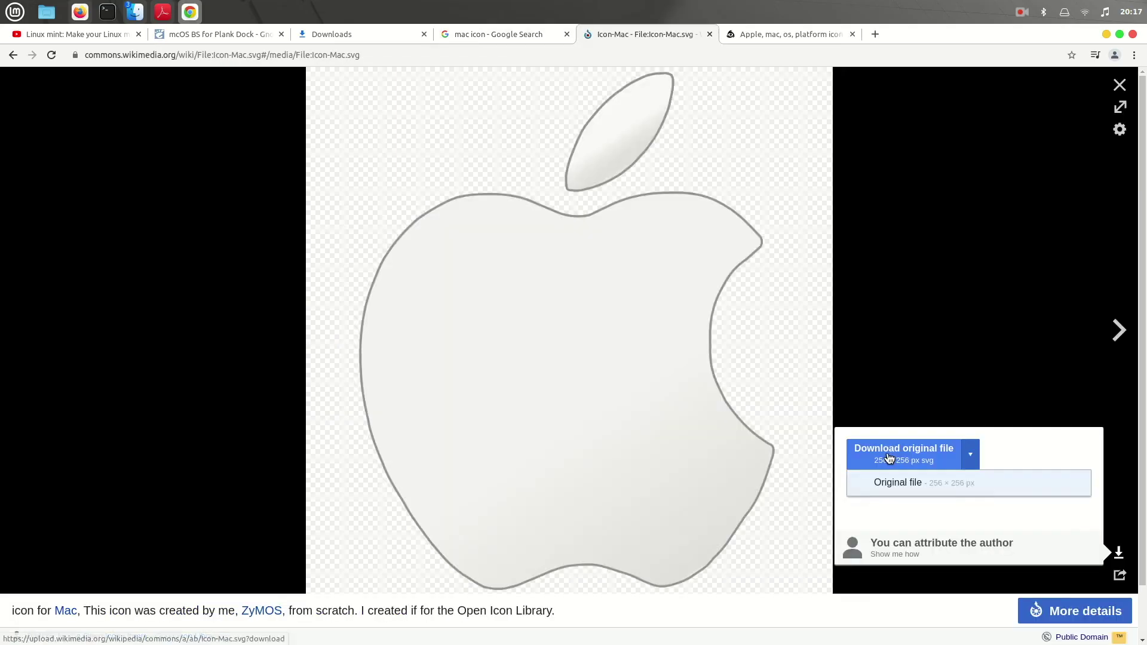
{"action": "left_click", "coordinate": [886, 460]}
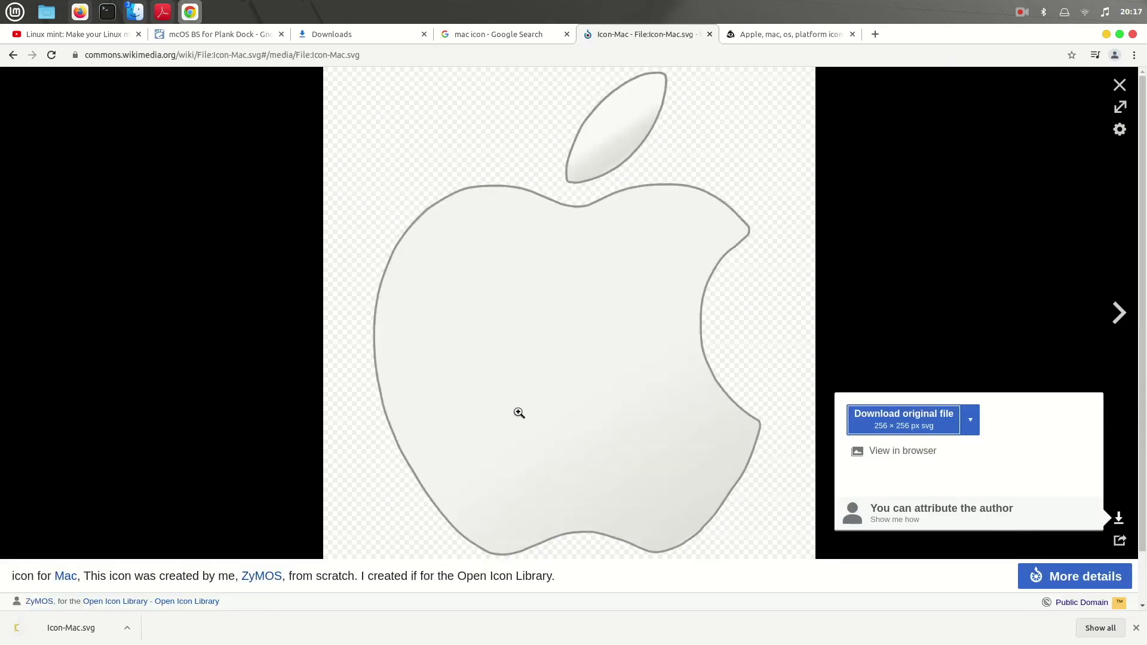
{"action": "left_click", "coordinate": [1101, 628]}
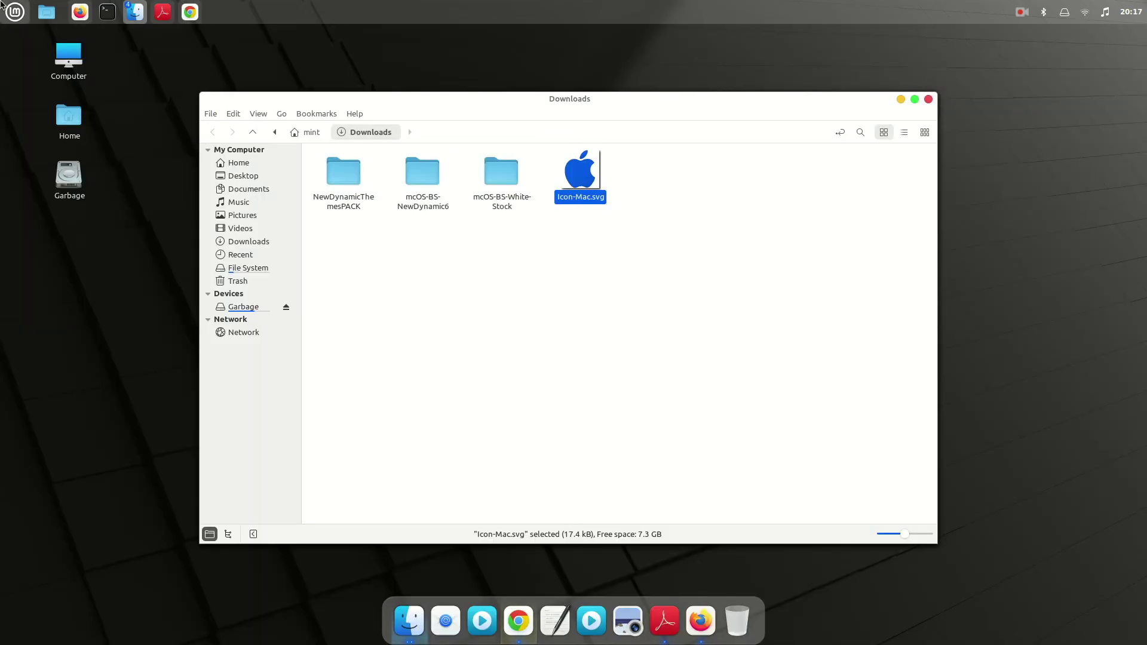
Set Icon-Mac.svg from the Downloads folder as the custom icon of the panel's application menu
{"action": "left_click", "coordinate": [2, 5]}
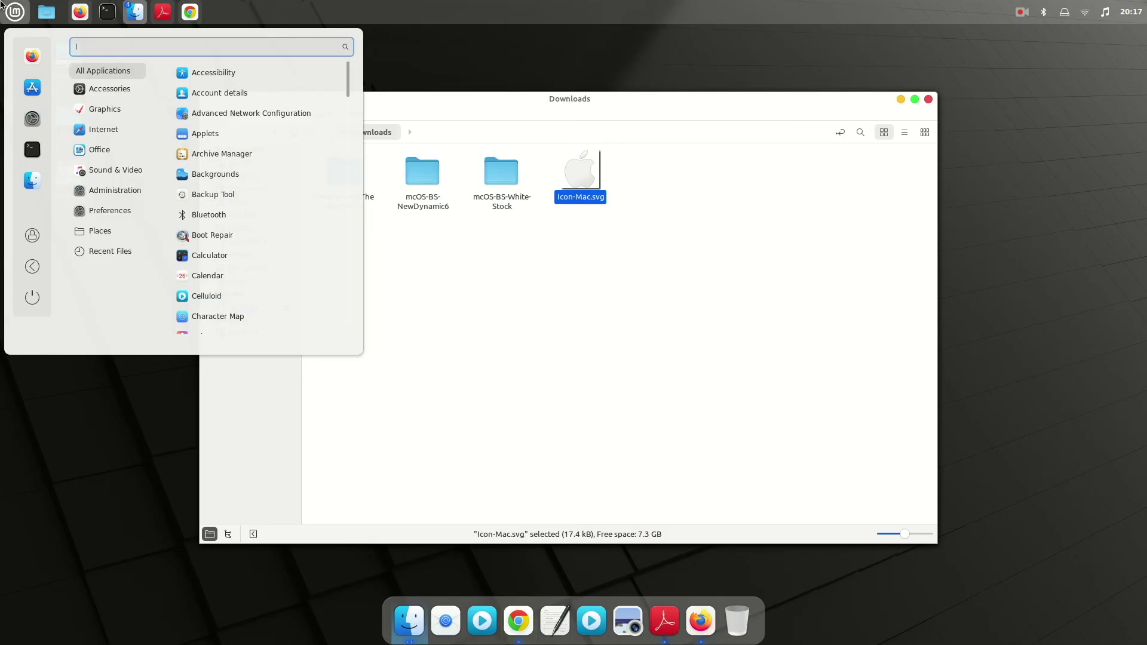
{"action": "right_click", "coordinate": [4, 10]}
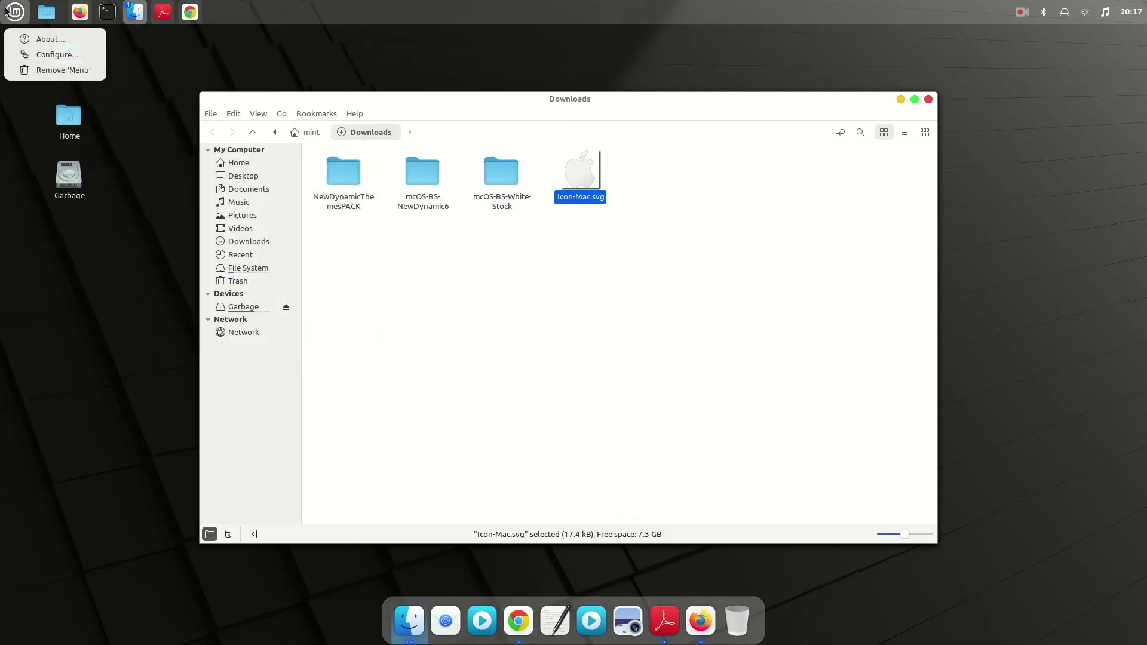
{"action": "left_click", "coordinate": [43, 54]}
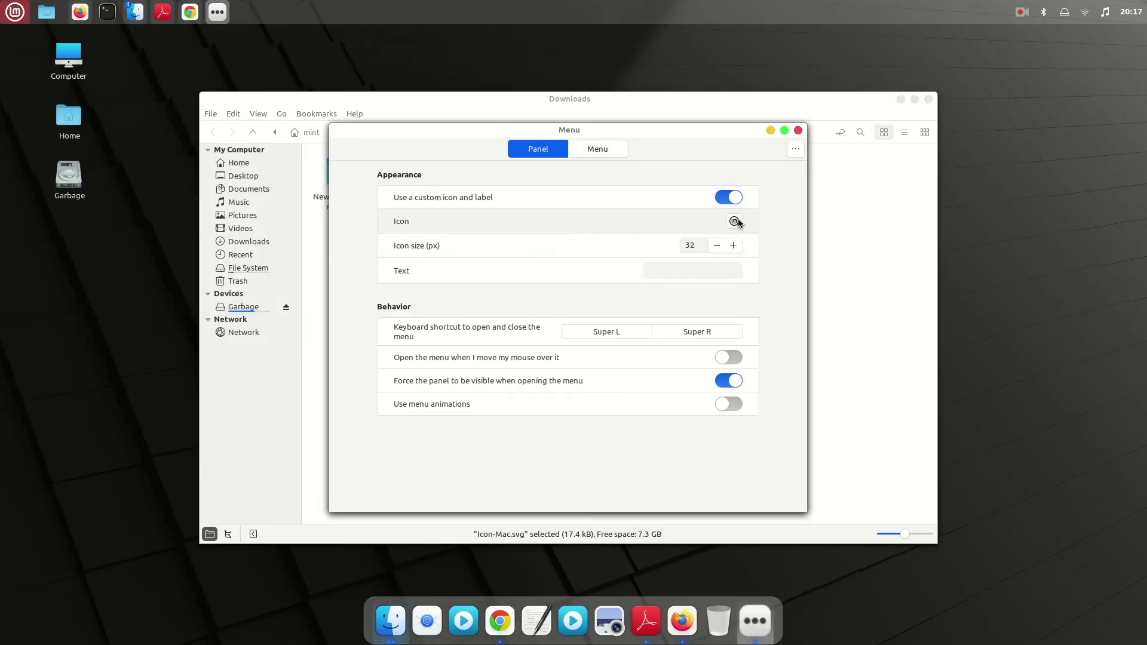
{"action": "left_click", "coordinate": [731, 225]}
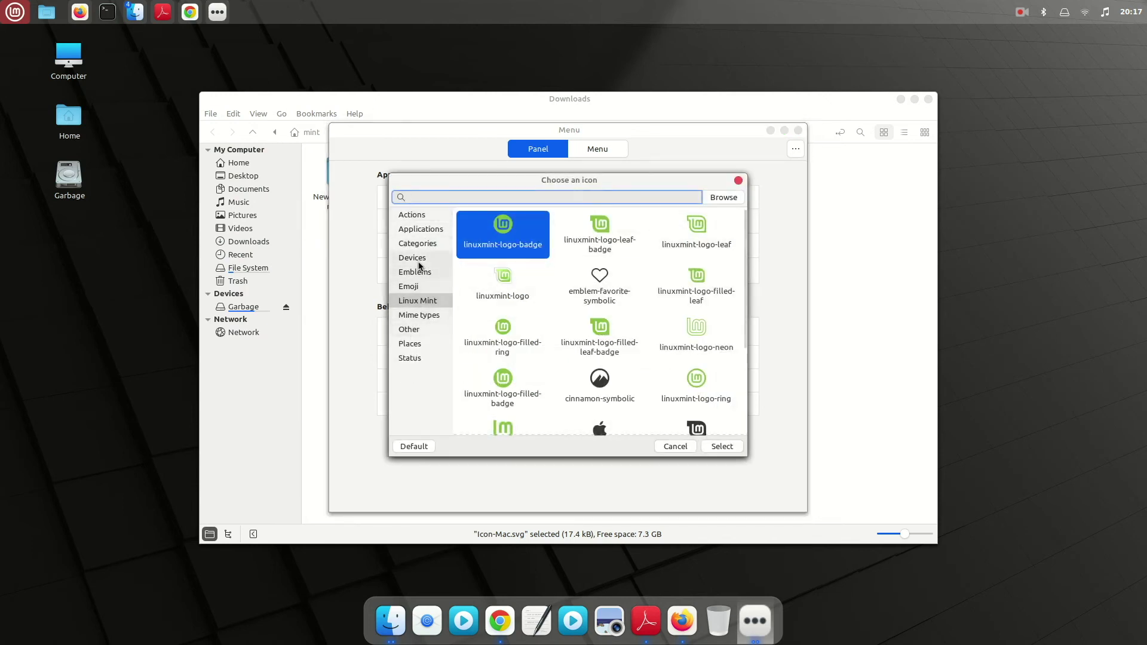
{"action": "left_click", "coordinate": [421, 229]}
{"action": "left_click", "coordinate": [724, 197]}
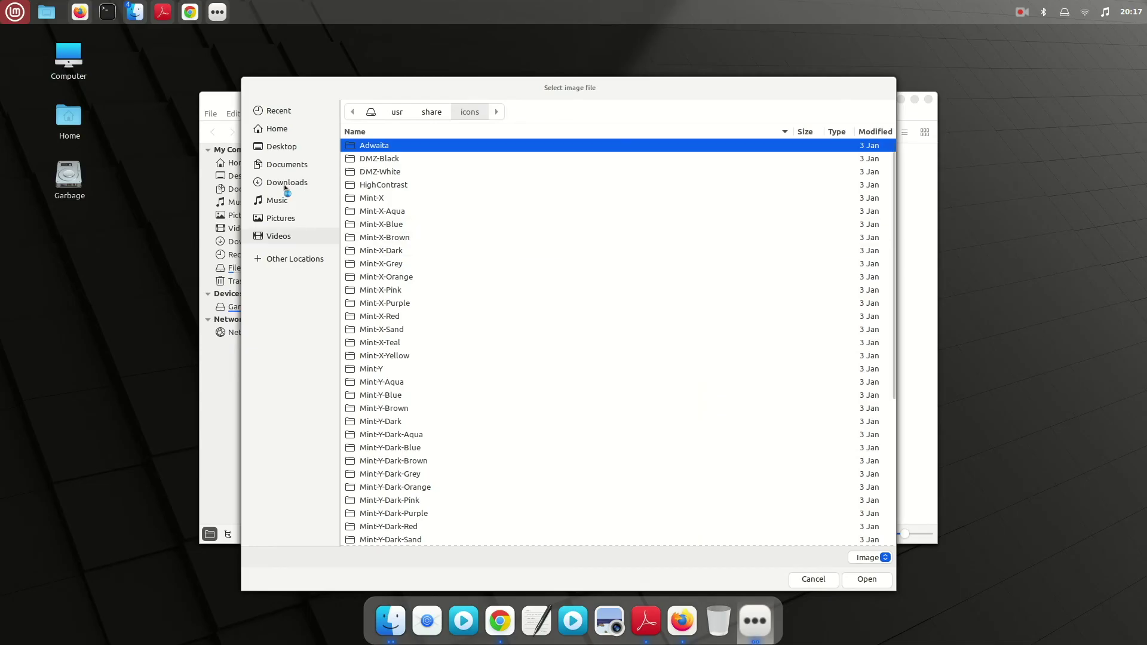
{"action": "left_click", "coordinate": [285, 182]}
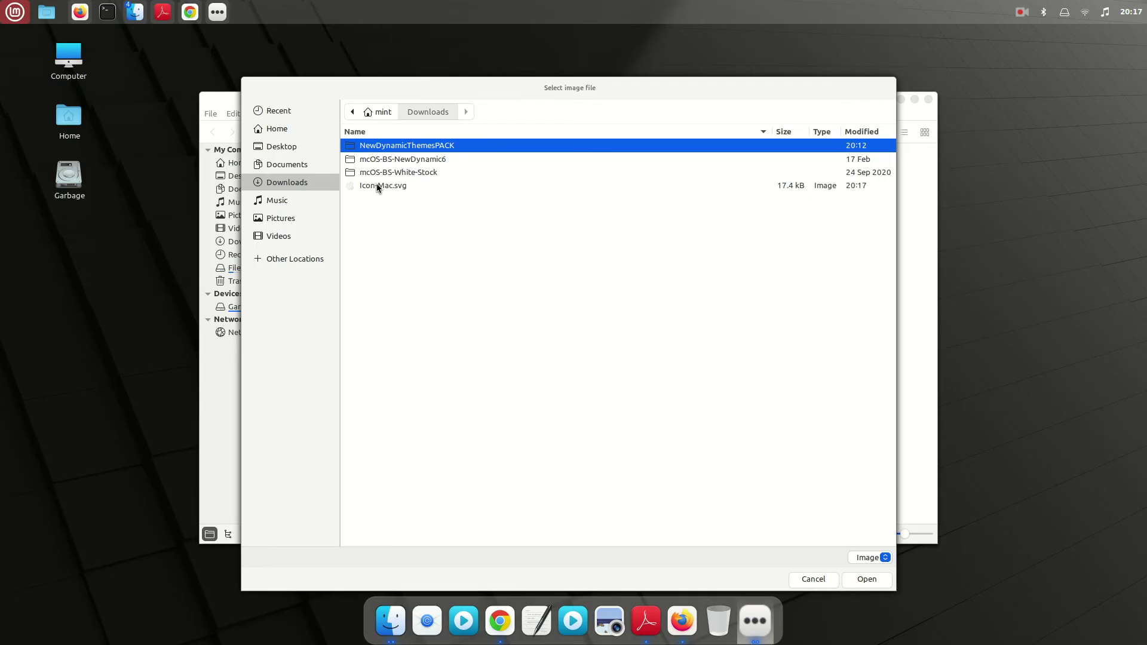
{"action": "left_click", "coordinate": [402, 187]}
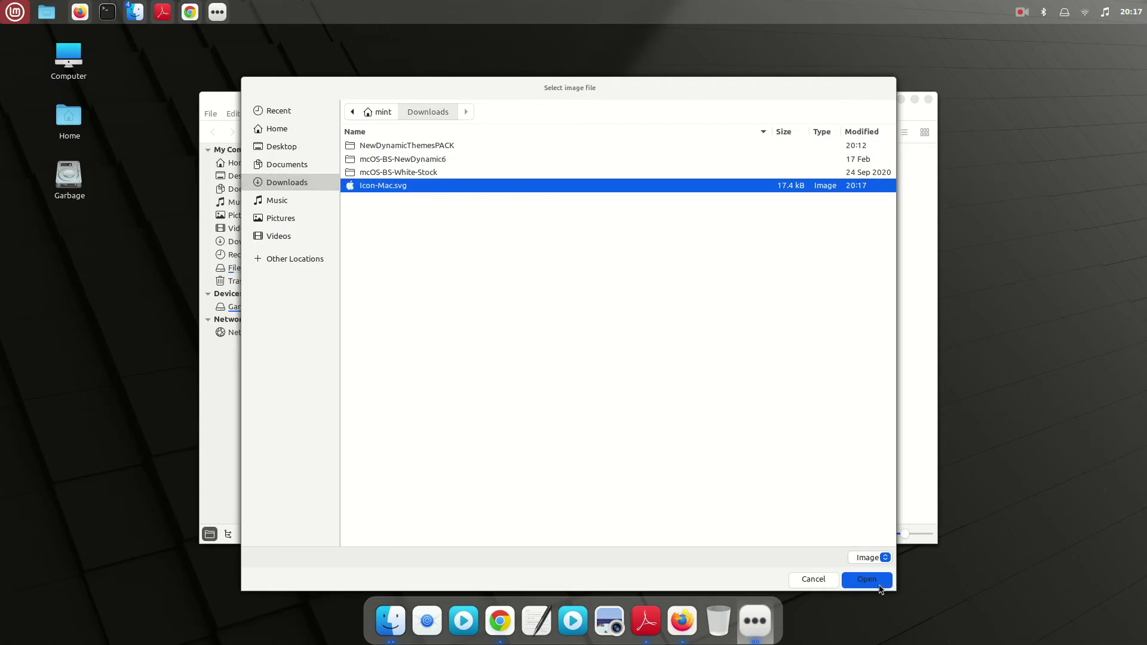
{"action": "left_click", "coordinate": [878, 585]}
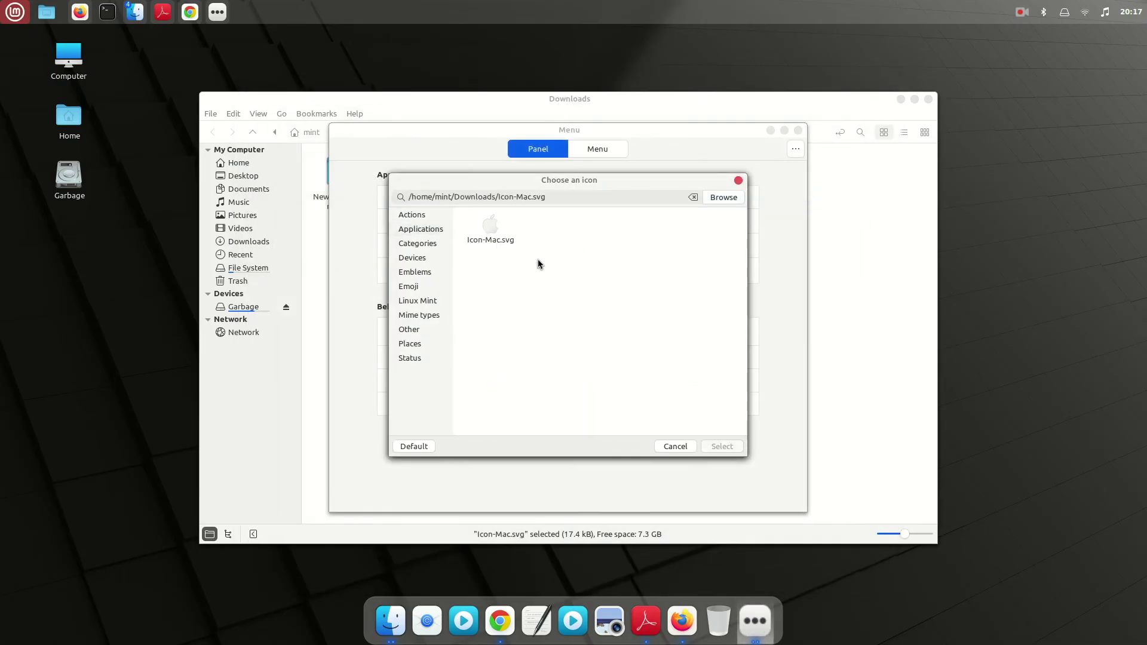
{"action": "left_click", "coordinate": [505, 236]}
{"action": "left_click", "coordinate": [722, 446]}
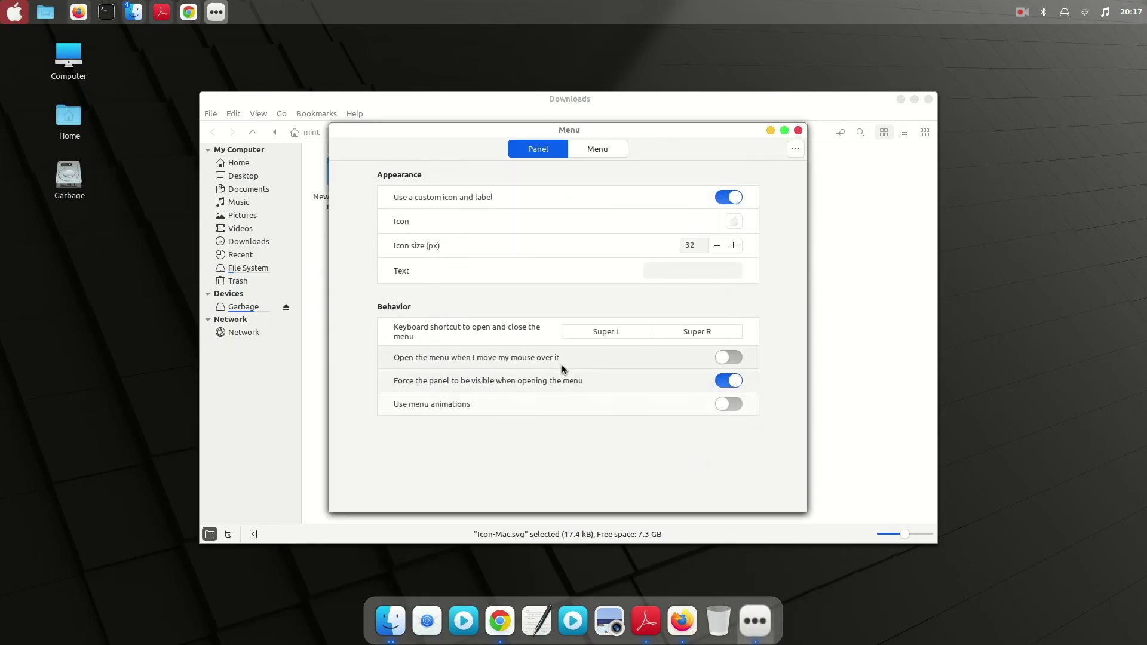
Close the menu applet's settings and the Downloads window
{"action": "left_click", "coordinate": [68, 177]}
{"action": "left_click", "coordinate": [129, 353]}
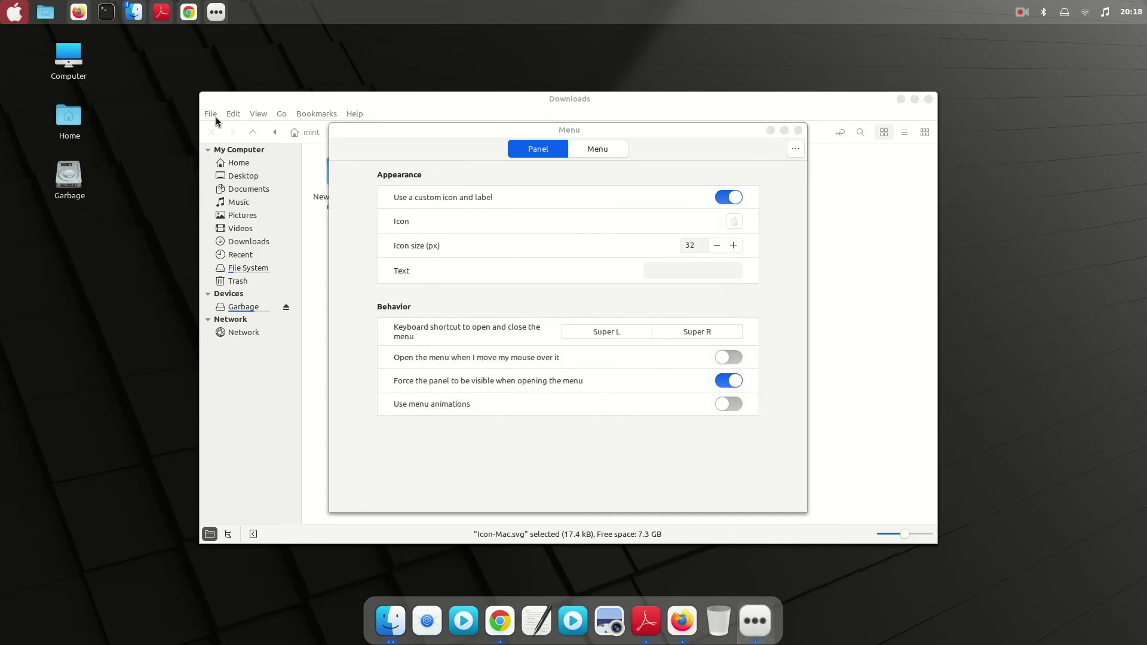
{"action": "left_click", "coordinate": [798, 131]}
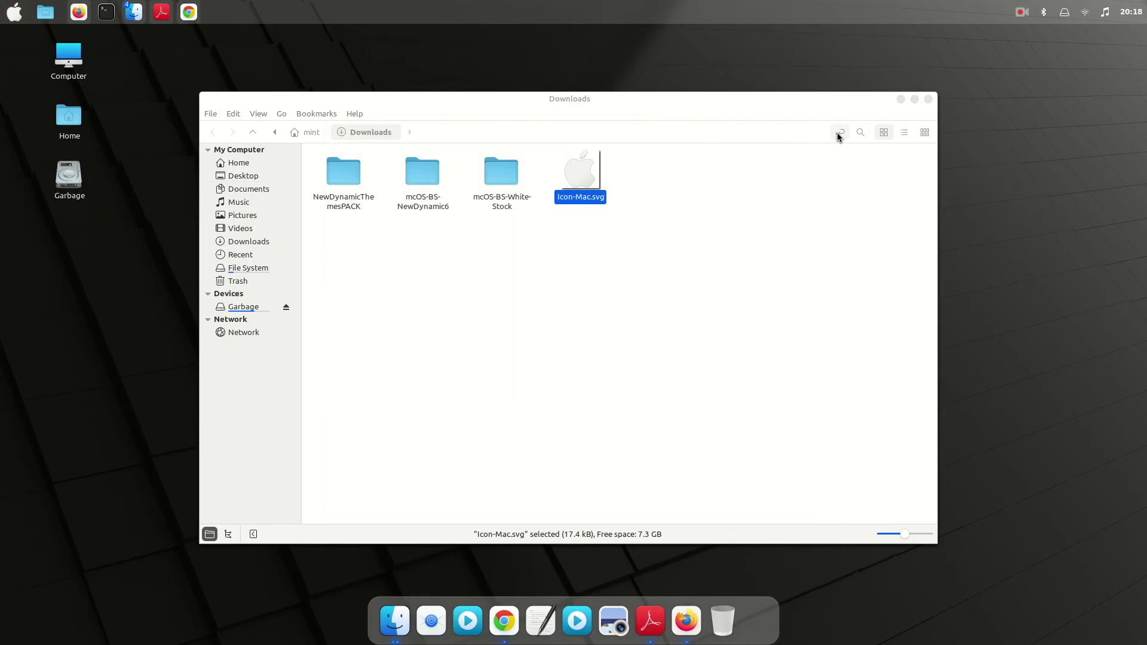
{"action": "key", "text": "Escape"}
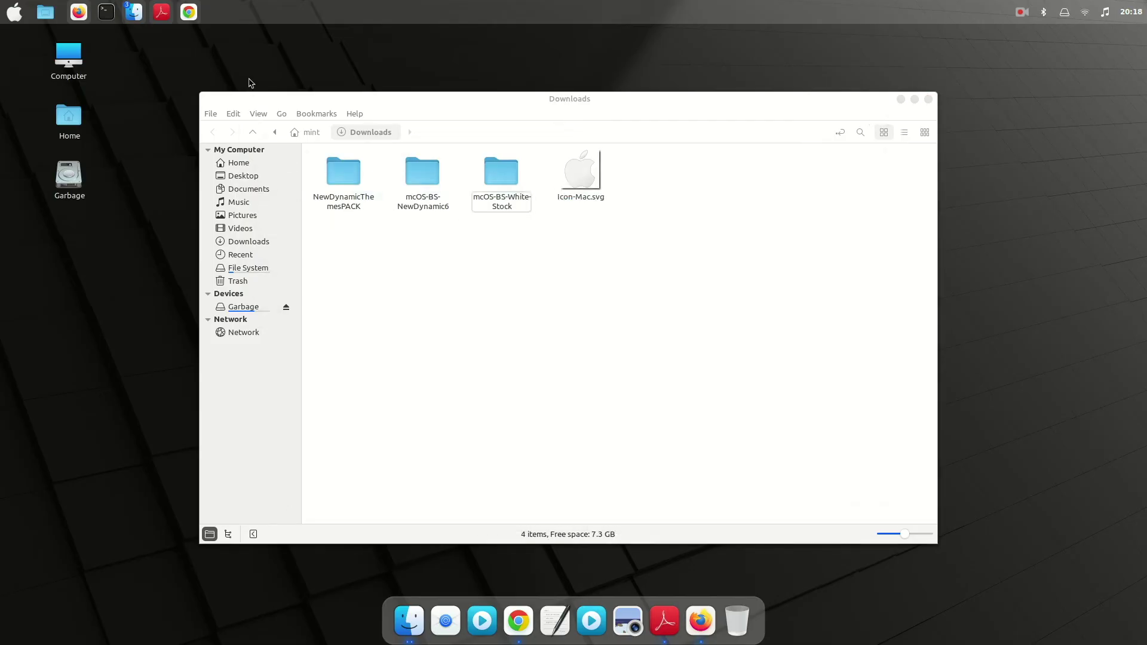
{"action": "left_click", "coordinate": [929, 100]}
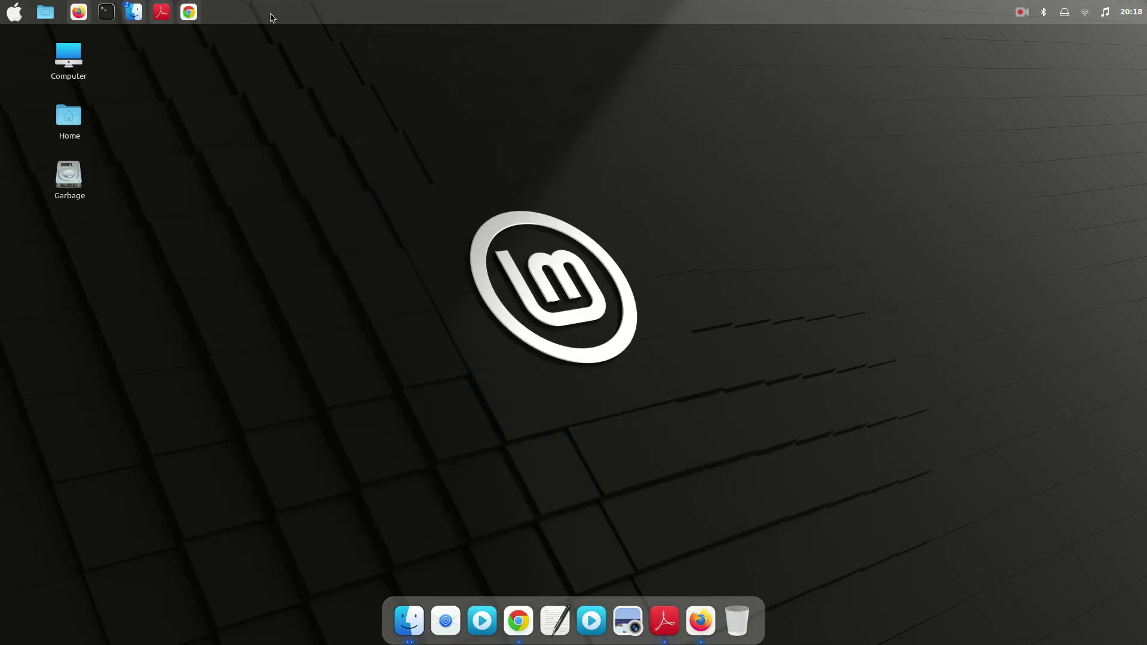
Open the top panel's settings and set the panel height to 23
{"action": "right_click", "coordinate": [272, 16]}
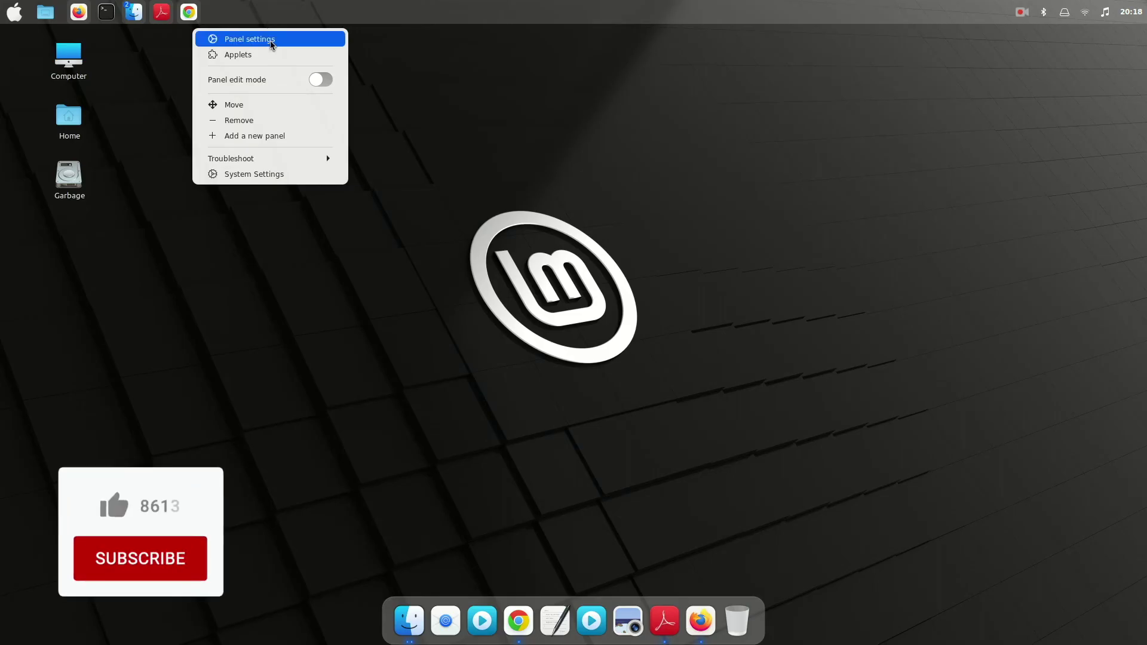
{"action": "left_click", "coordinate": [271, 41]}
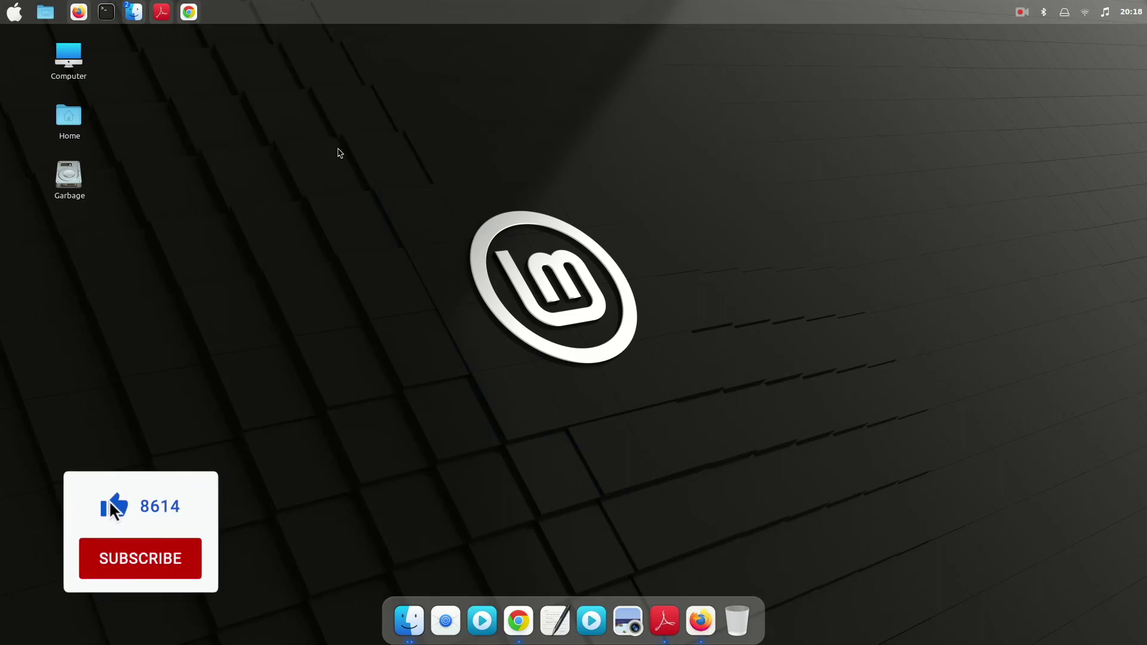
{"action": "left_click_drag", "start_coordinate": [507, 312], "coordinate": [450, 319]}
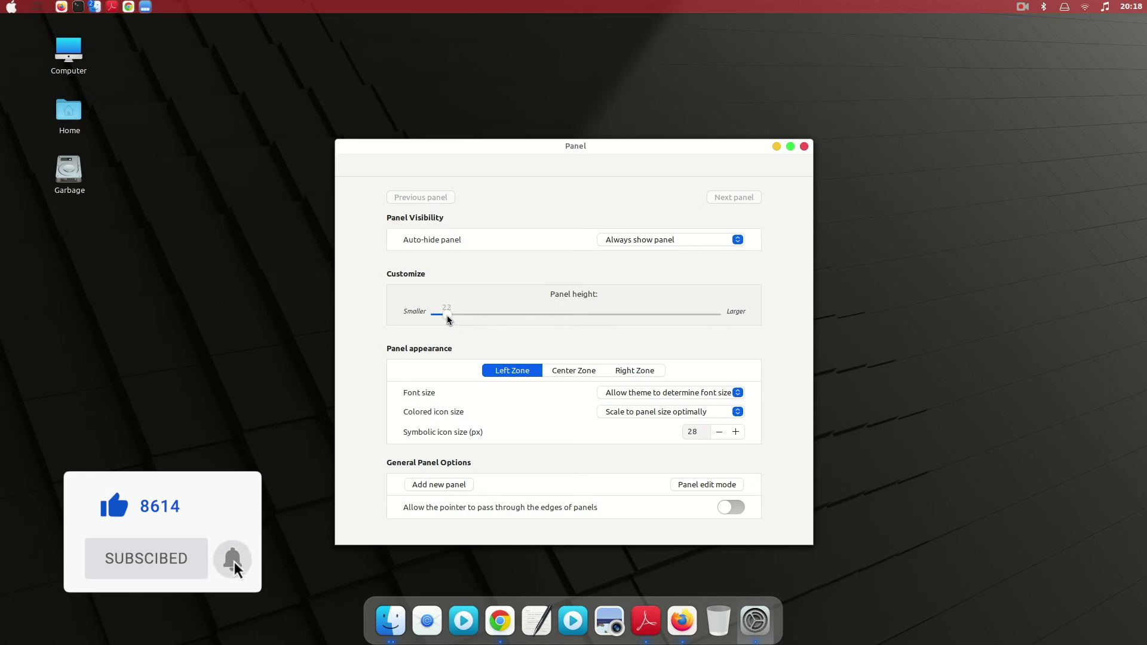
{"action": "scroll", "coordinate": [529, 312], "scroll_direction": "up", "scroll_amount": 1}
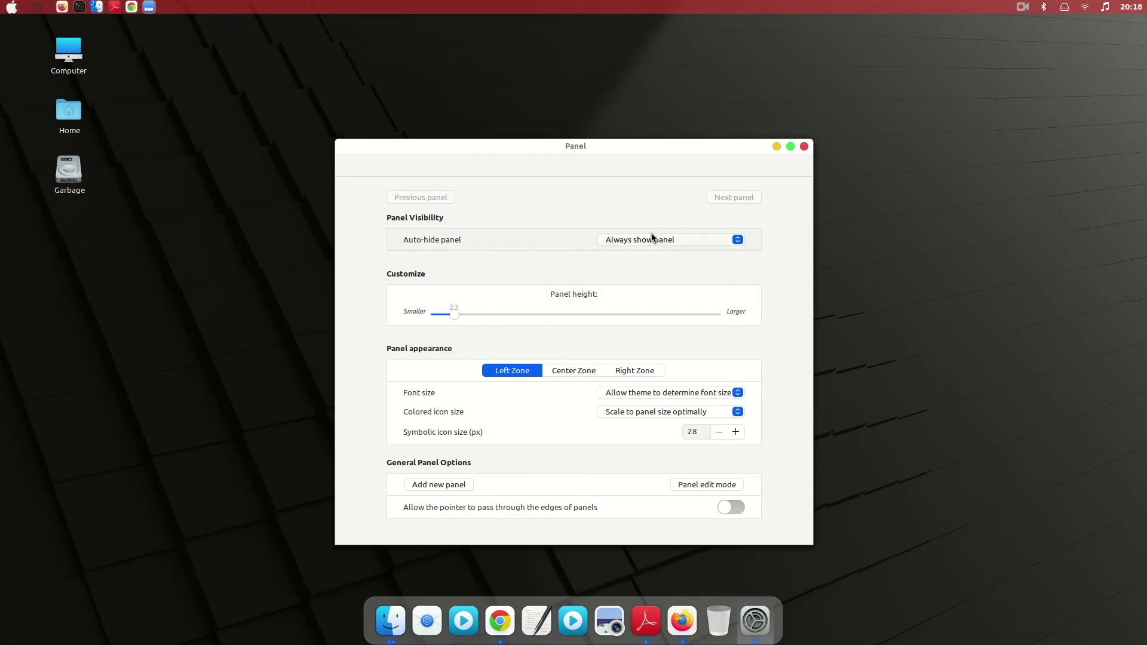
Set the panel's auto-hide mode to Intelligently hide panel and close the panel settings
{"action": "left_click", "coordinate": [653, 239]}
{"action": "left_click", "coordinate": [634, 259]}
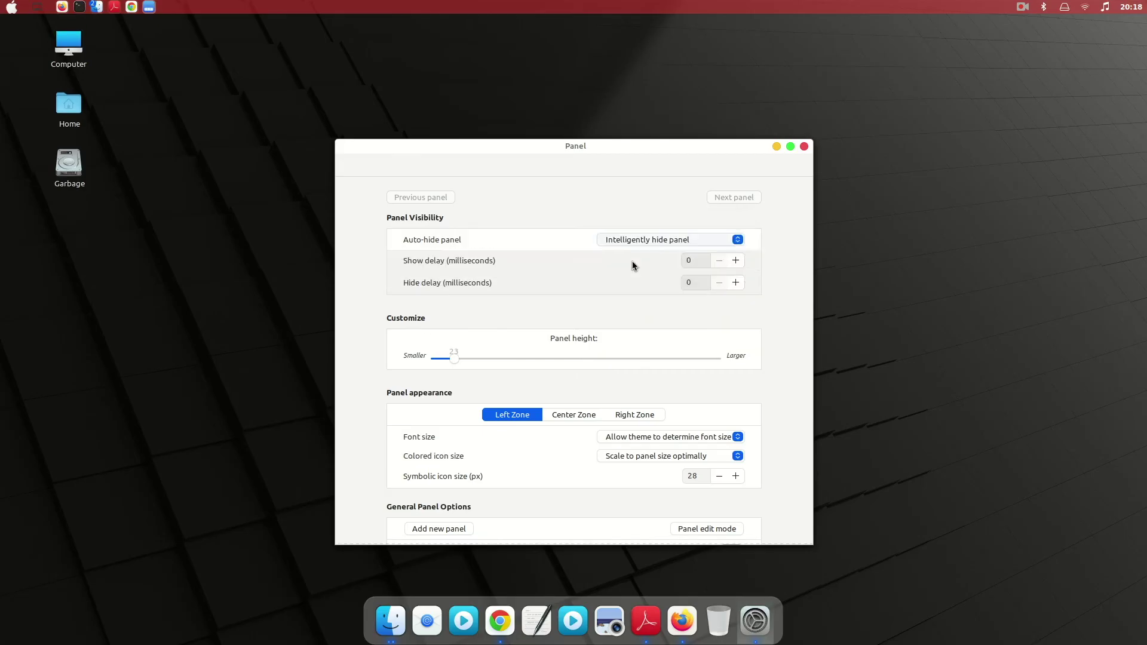
{"action": "left_click_drag", "start_coordinate": [489, 154], "coordinate": [425, 166]}
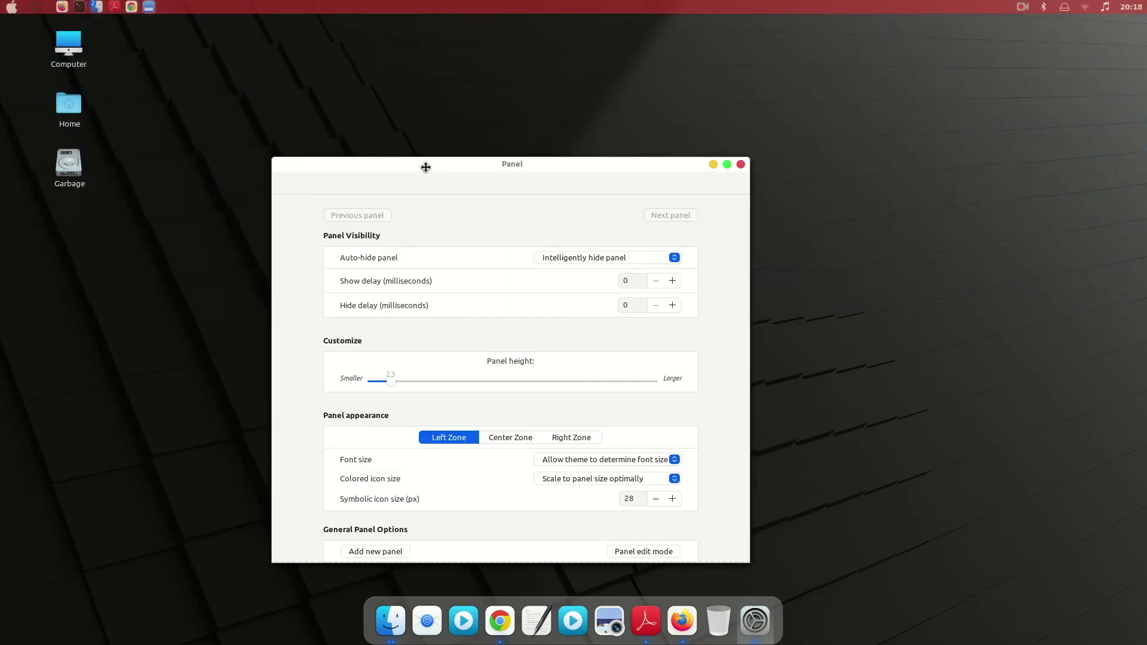
{"action": "scroll", "coordinate": [546, 436], "scroll_direction": "down", "scroll_amount": 1}
{"action": "scroll", "coordinate": [459, 229], "scroll_direction": "up", "scroll_amount": 1}
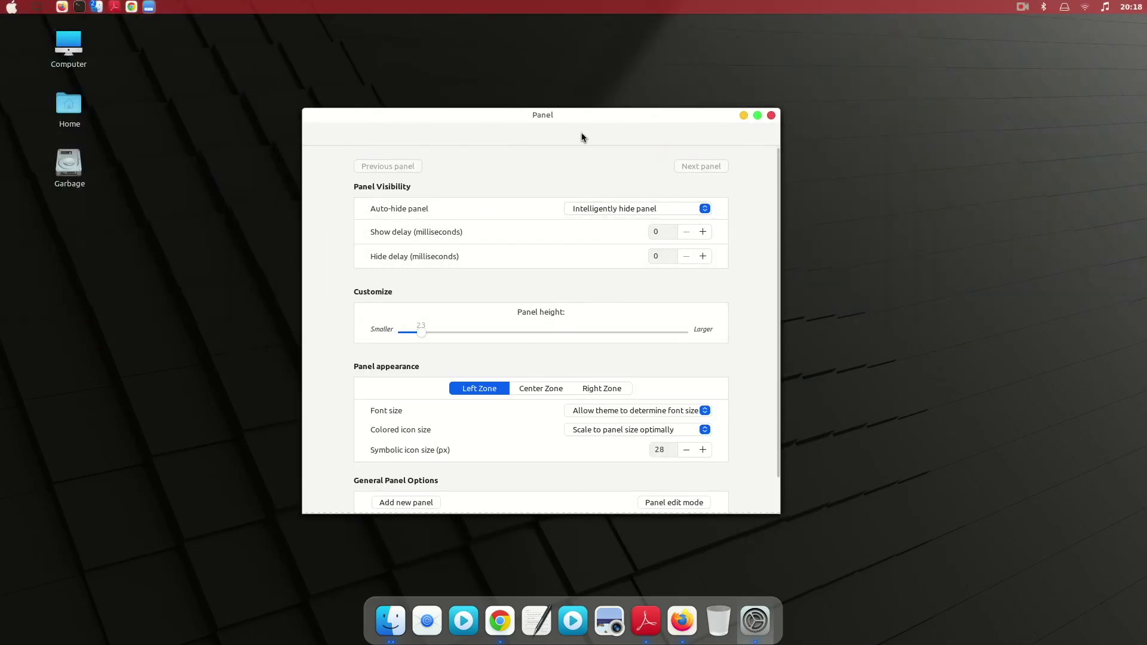
{"action": "left_click", "coordinate": [771, 116]}
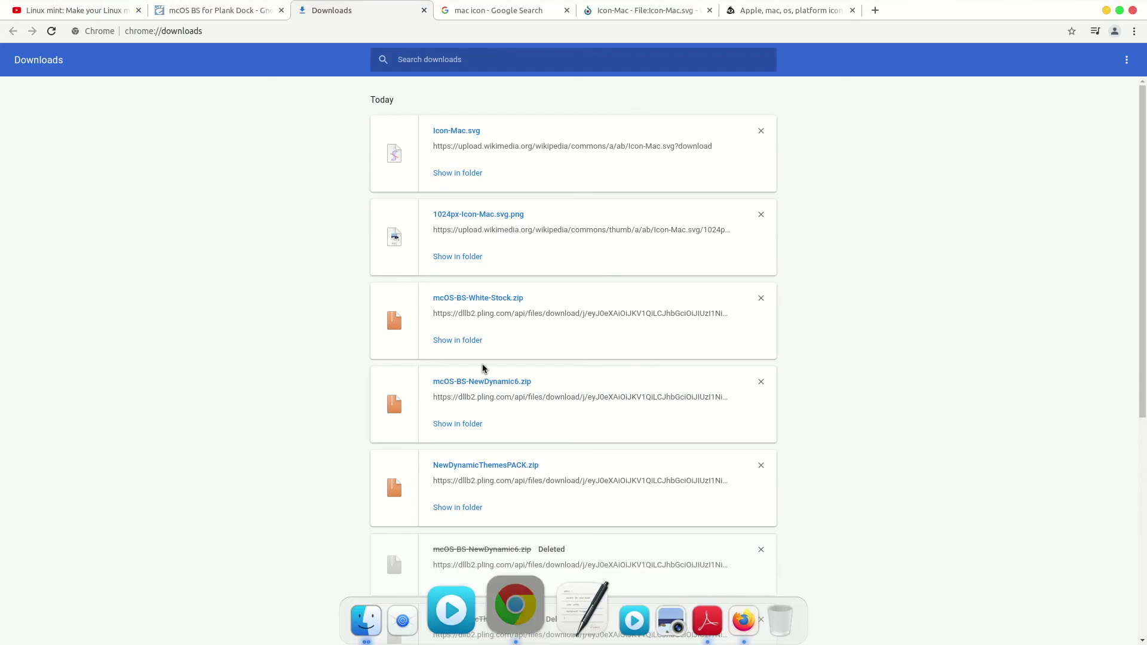
Switch to Chrome, search Google for "mac wallpaper", and close the tabs from the icon search
{"action": "left_click", "coordinate": [394, 35]}
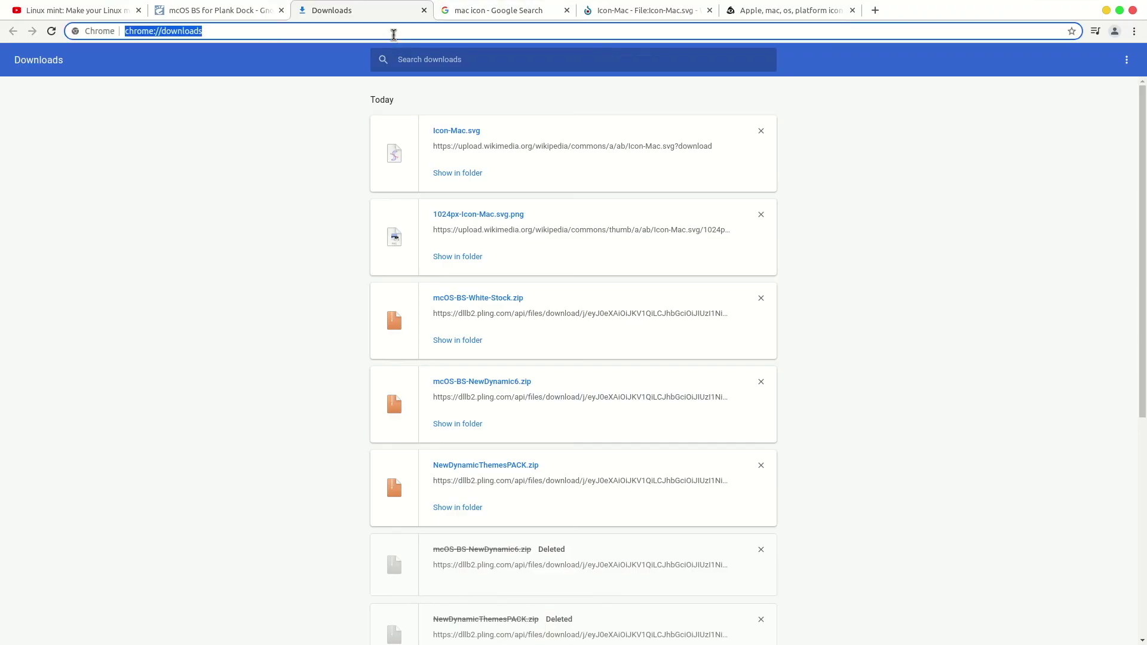
{"action": "type", "text": "mac wal"}
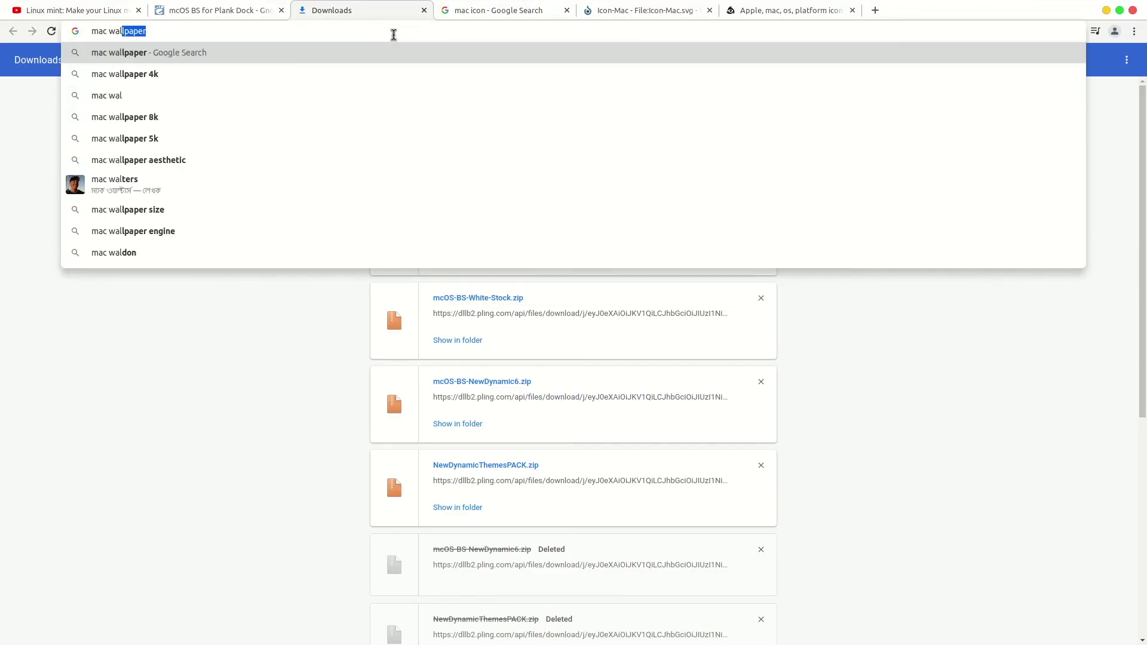
{"action": "key", "text": "Return"}
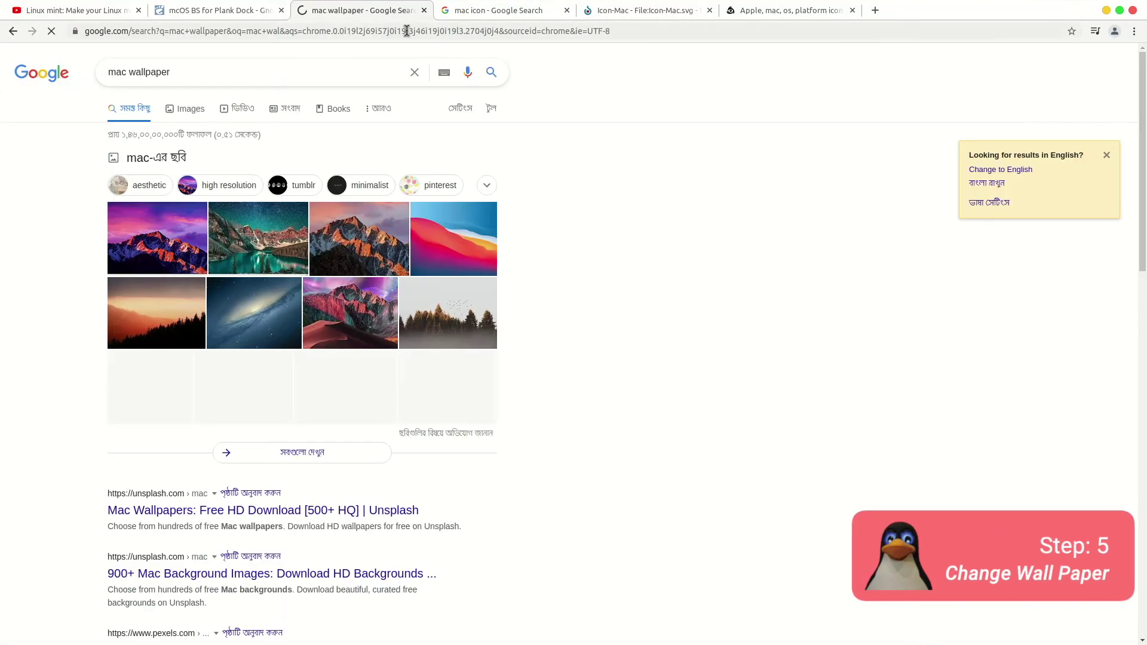
{"action": "middle_click", "coordinate": [495, 13]}
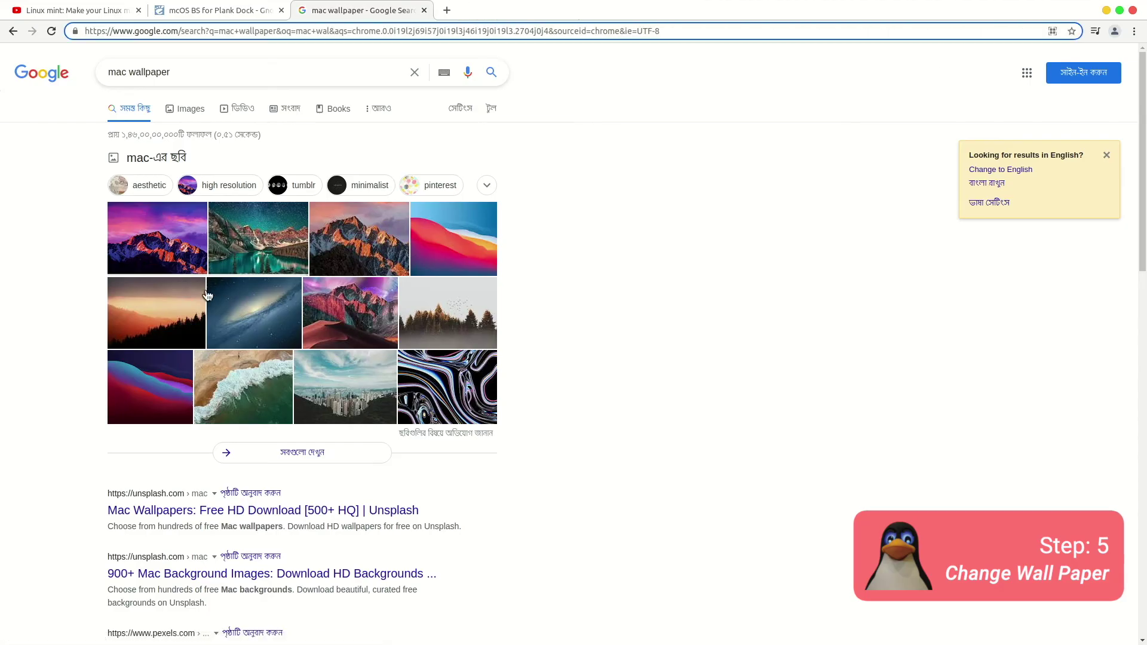
Look up "mac big sur wallpaper 4k", download the 1920x1080 macOS Big Sur wallpaper from 4kwallpapers.com, and show it in its folder
{"action": "left_click", "coordinate": [171, 120]}
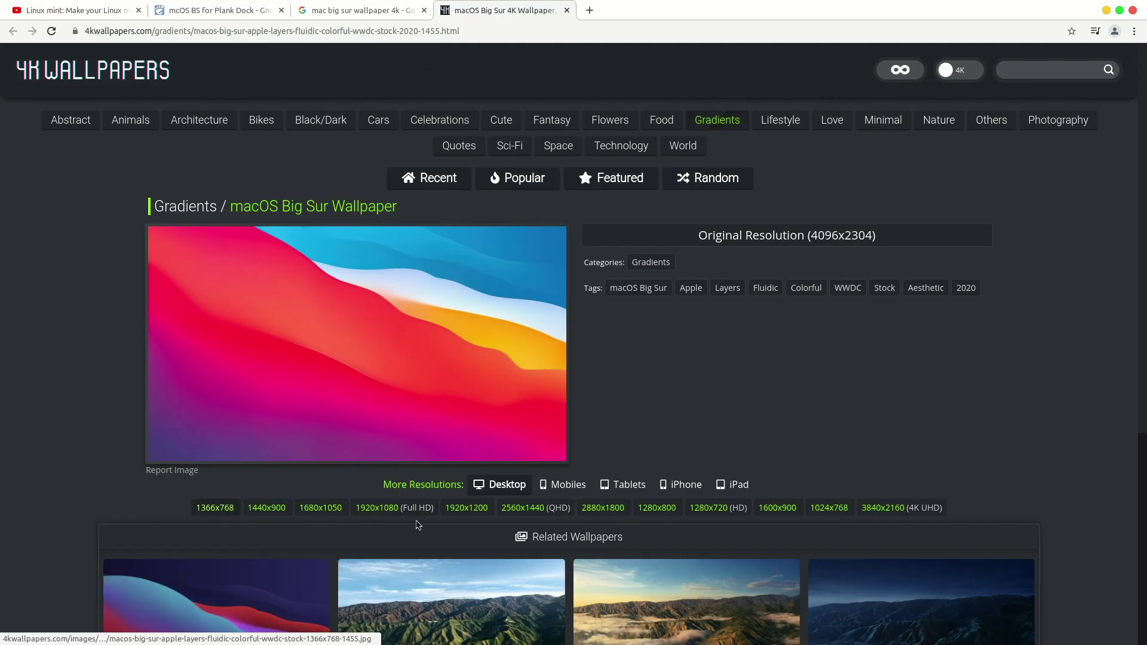
{"action": "left_click", "coordinate": [401, 505]}
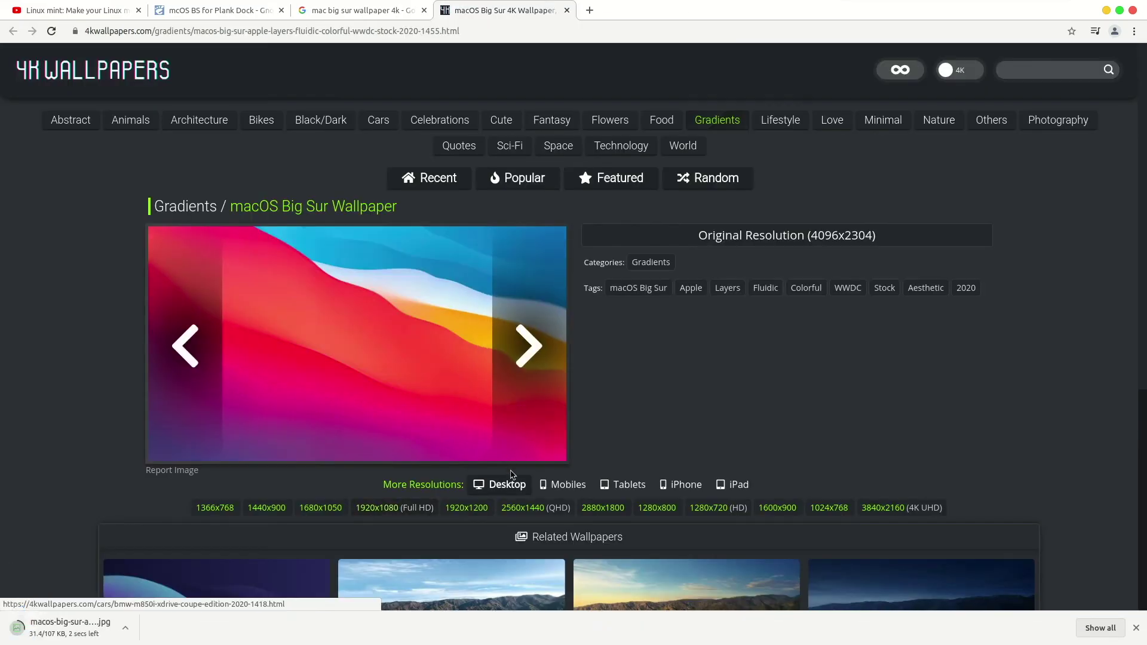
{"action": "left_click", "coordinate": [1104, 628]}
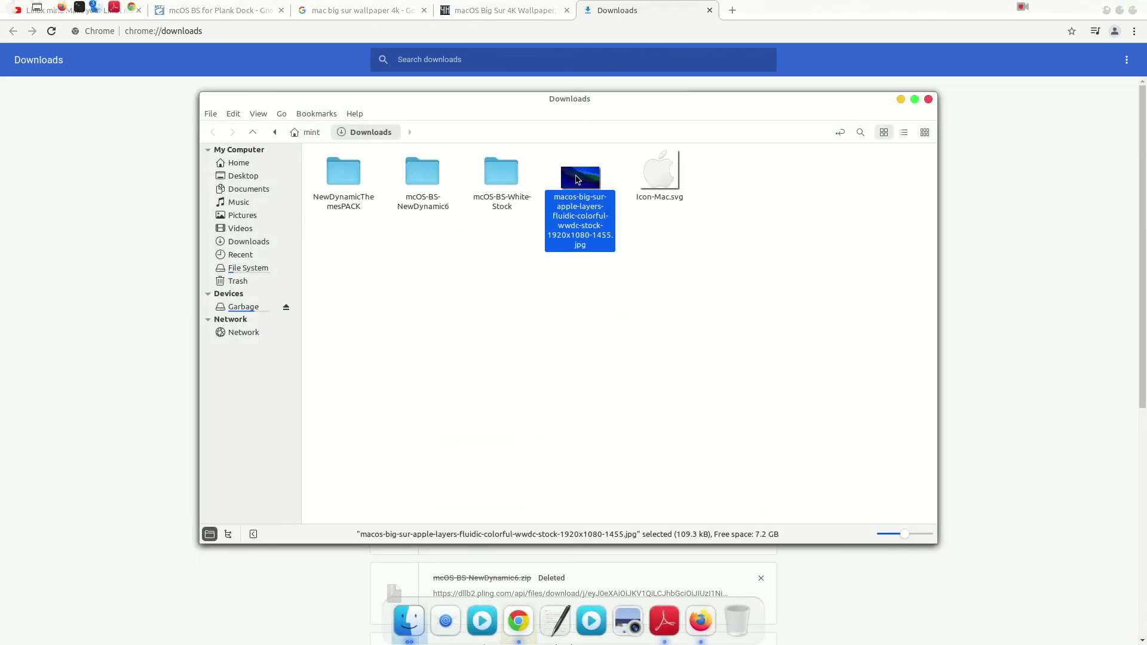
Set the downloaded macOS Big Sur JPG as the desktop wallpaper and close the Downloads window
{"action": "right_click", "coordinate": [577, 179]}
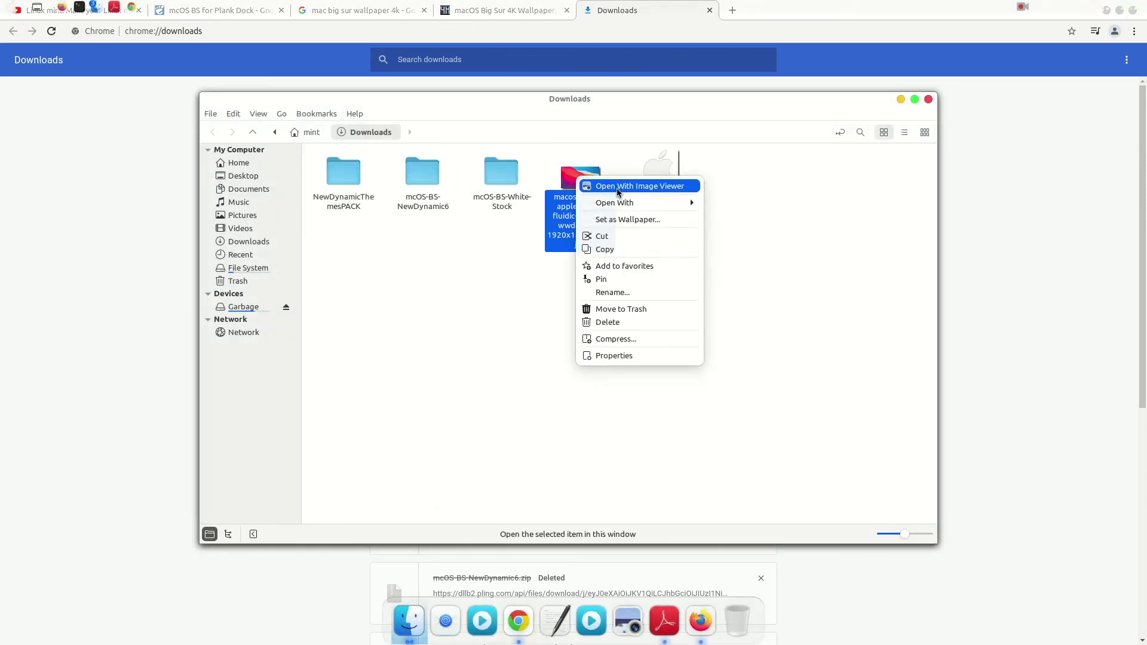
{"action": "left_click", "coordinate": [669, 231]}
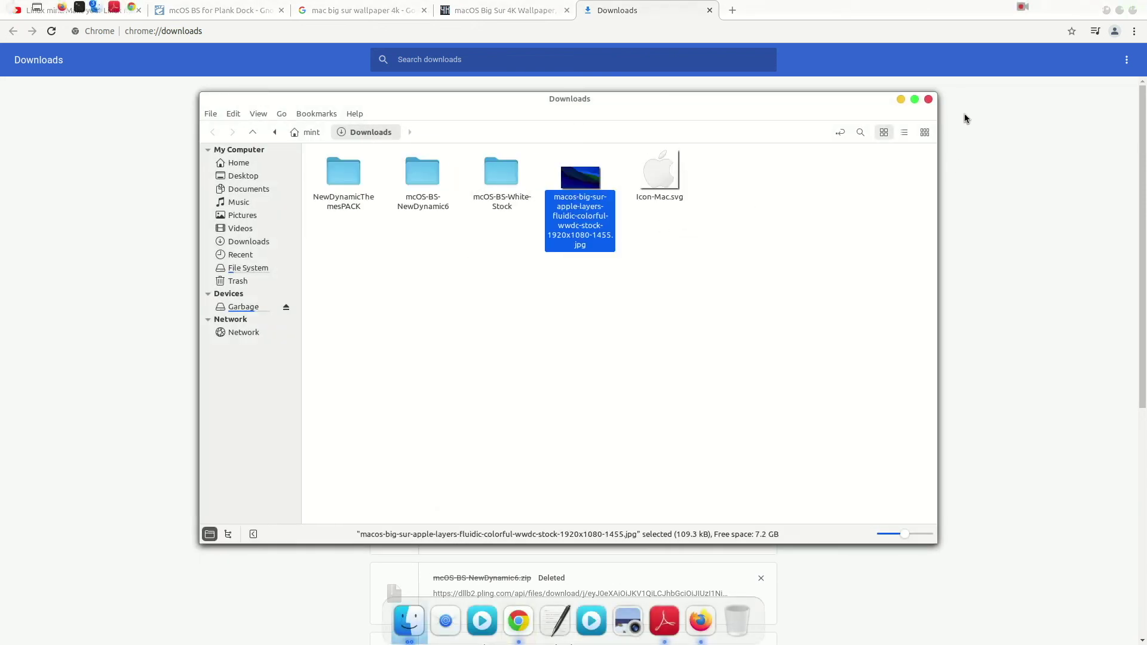
{"action": "left_click", "coordinate": [929, 100]}
Close the wallpaper, downloads, image search and YouTube tabs, and close Chrome
{"action": "middle_click", "coordinate": [524, 10]}
{"action": "middle_click", "coordinate": [525, 10]}
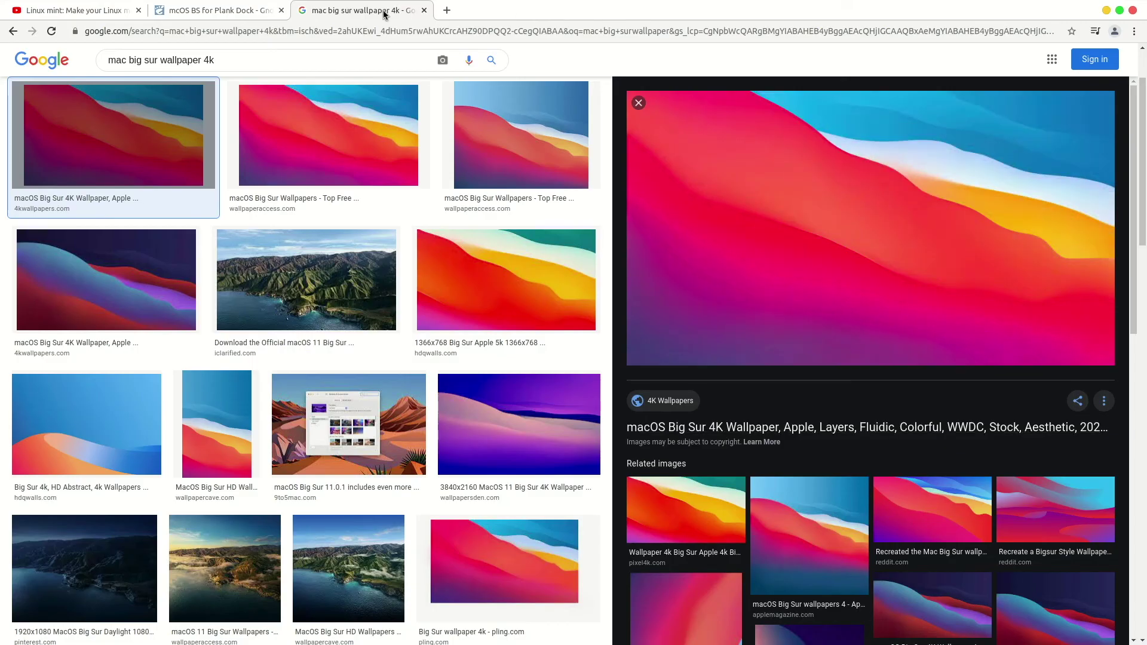
{"action": "middle_click", "coordinate": [383, 15]}
{"action": "middle_click", "coordinate": [148, 15]}
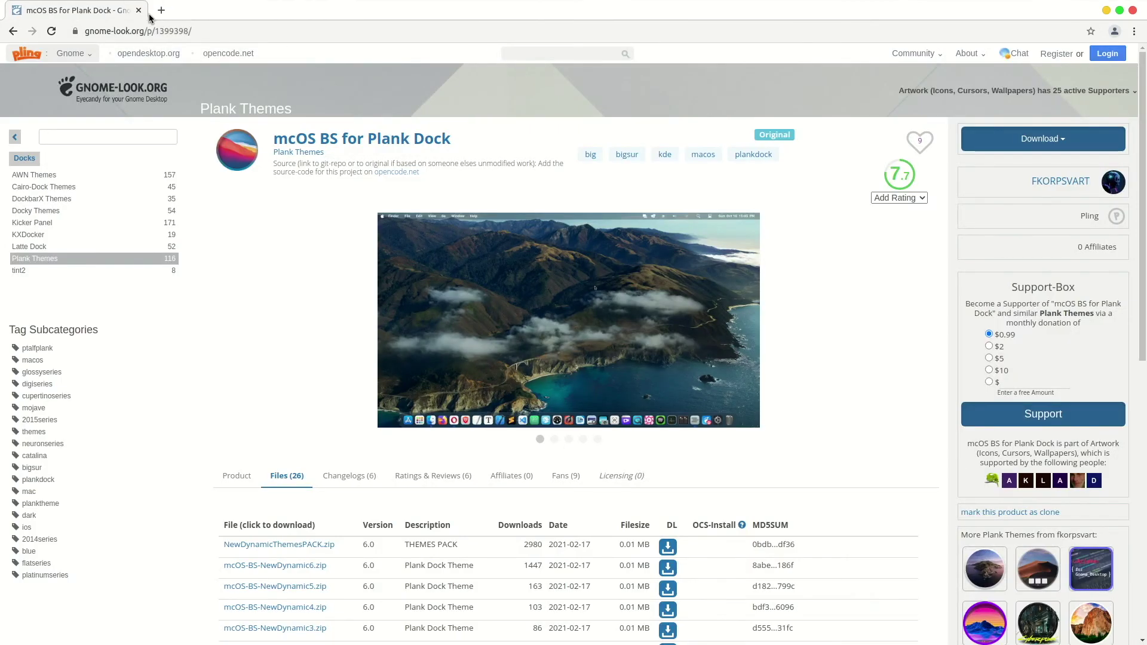
{"action": "left_click", "coordinate": [1133, 10]}
Search the installed applications for "exte" and open the Cinnamon Extensions settings
{"action": "left_click", "coordinate": [13, 6]}
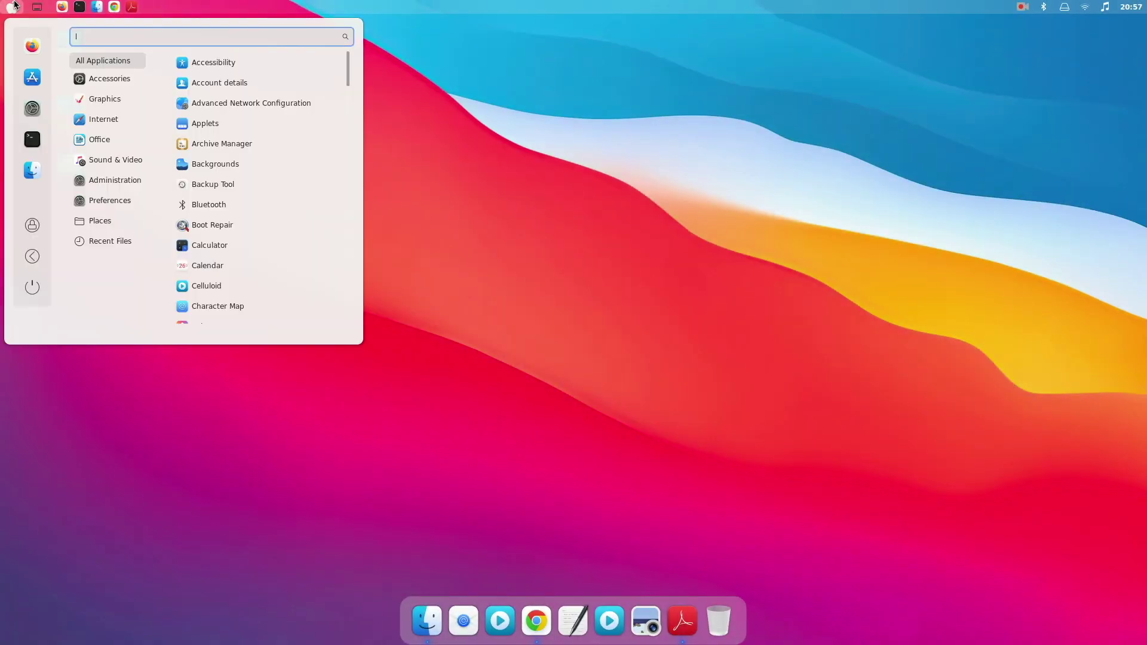
{"action": "type", "text": "exte"}
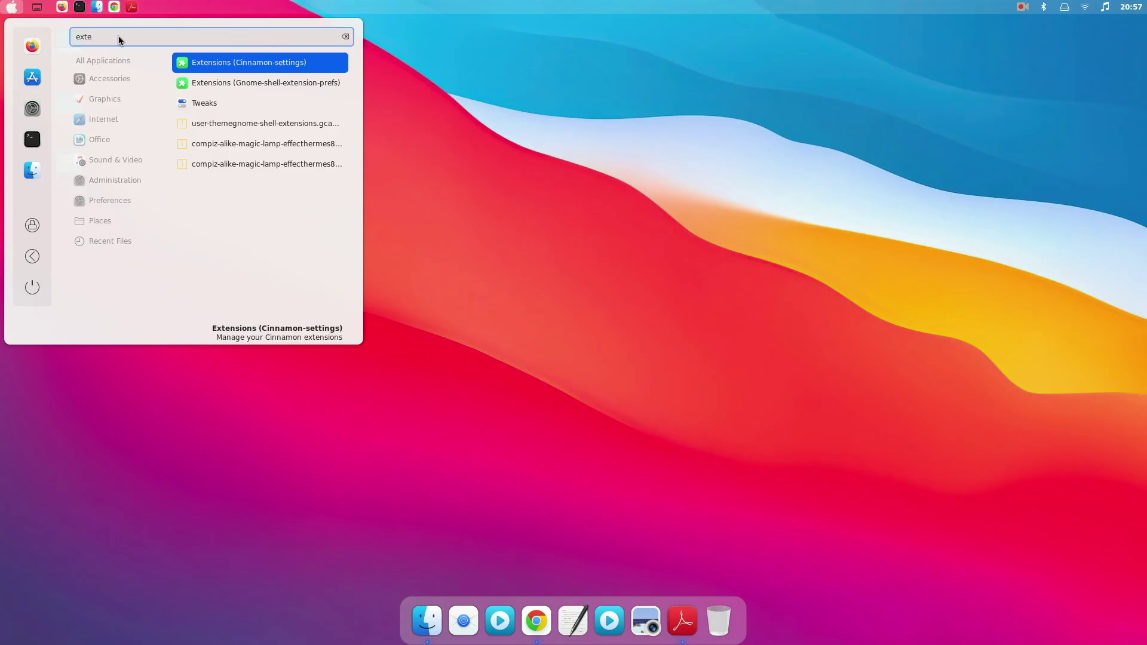
{"action": "key", "text": "Down"}
{"action": "key", "text": "Return"}
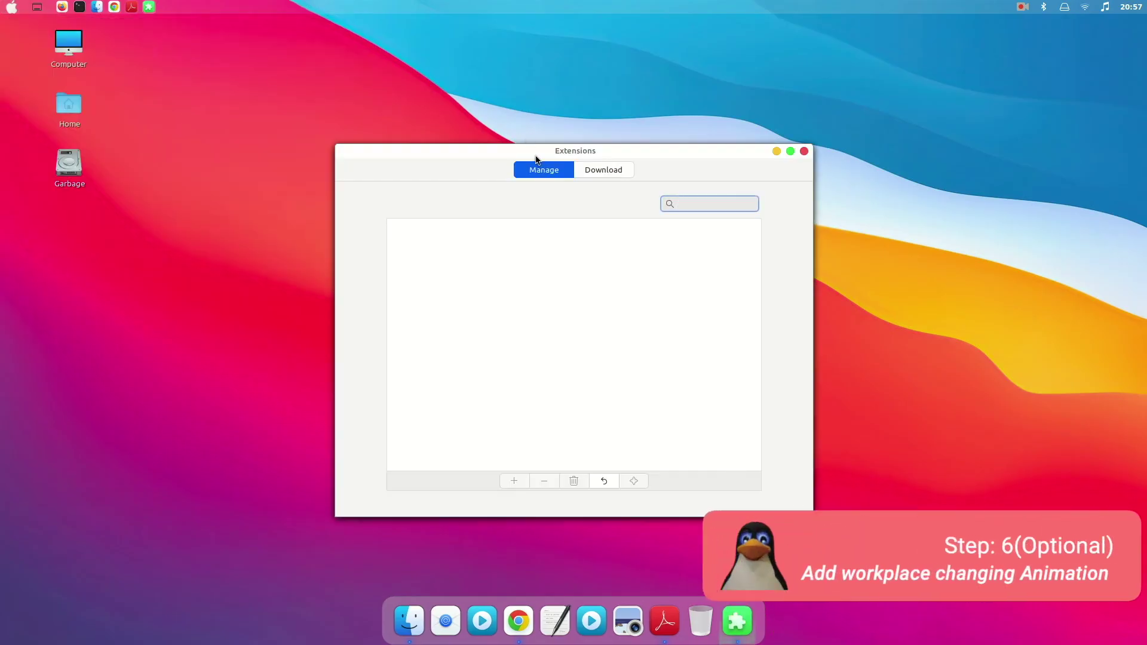
Install the Desktop Cube extension from the downloadable extensions and enable it among the installed ones
{"action": "left_click", "coordinate": [609, 172]}
{"action": "scroll", "coordinate": [524, 324], "scroll_direction": "down", "scroll_amount": 5}
{"action": "scroll", "coordinate": [526, 320], "scroll_direction": "up", "scroll_amount": 5}
{"action": "left_click", "coordinate": [737, 341]}
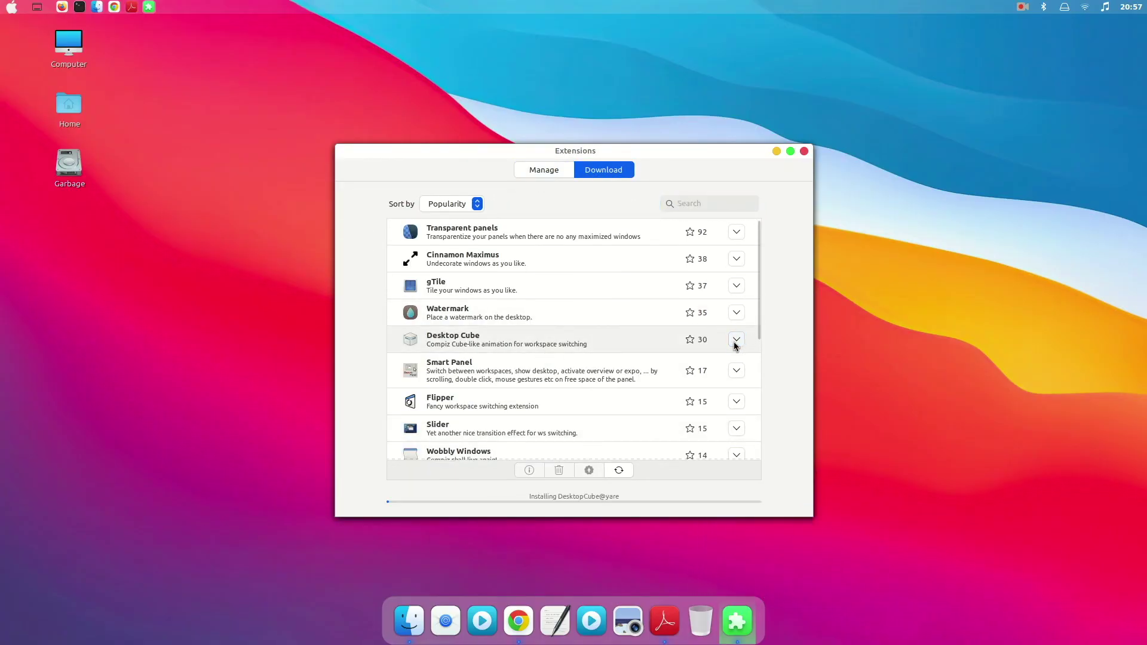
{"action": "left_click", "coordinate": [545, 172]}
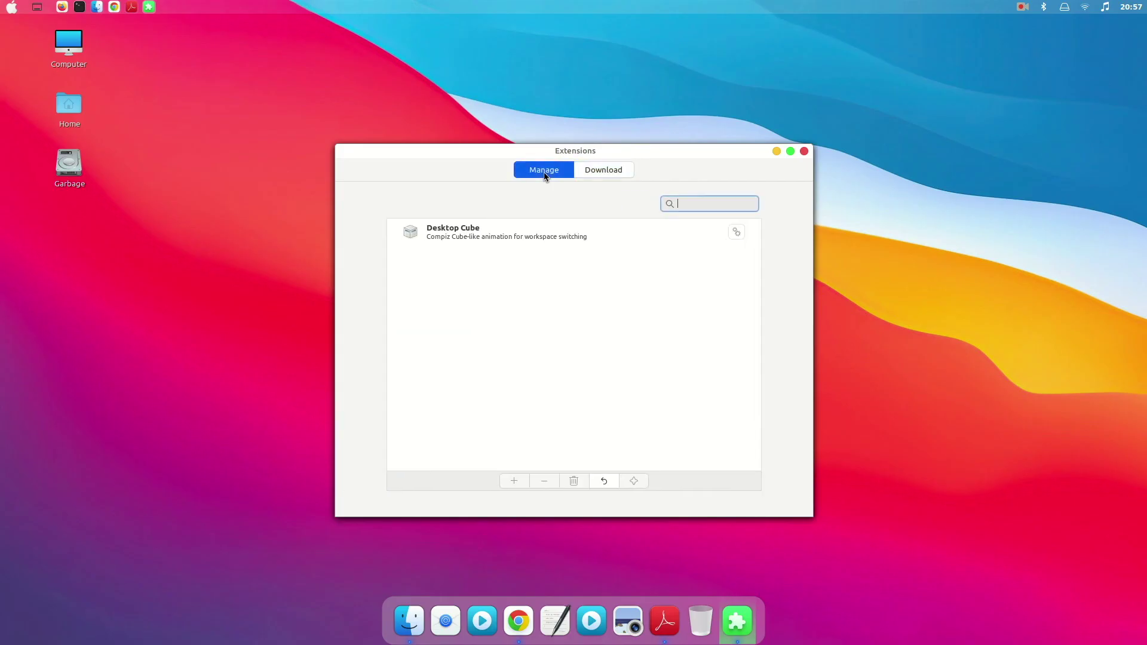
{"action": "left_click", "coordinate": [671, 241]}
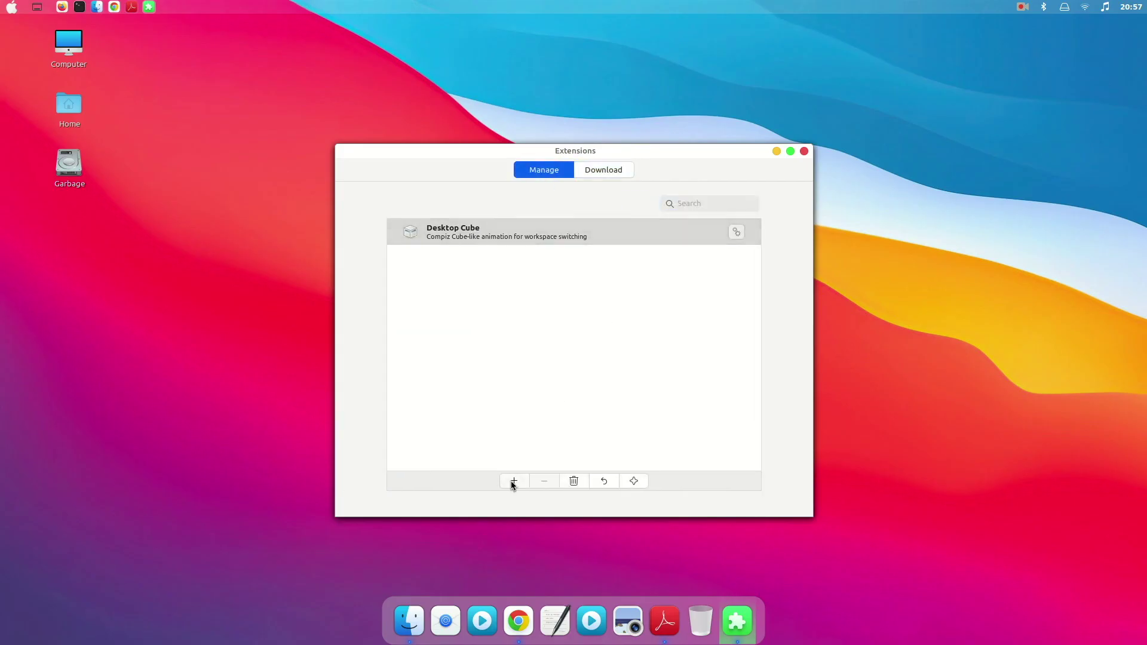
Cycle forward through the workspaces up to Workspace 4 and back to Workspace 2 to preview the cube animation
{"action": "key", "text": "ctrl+alt+Right"}
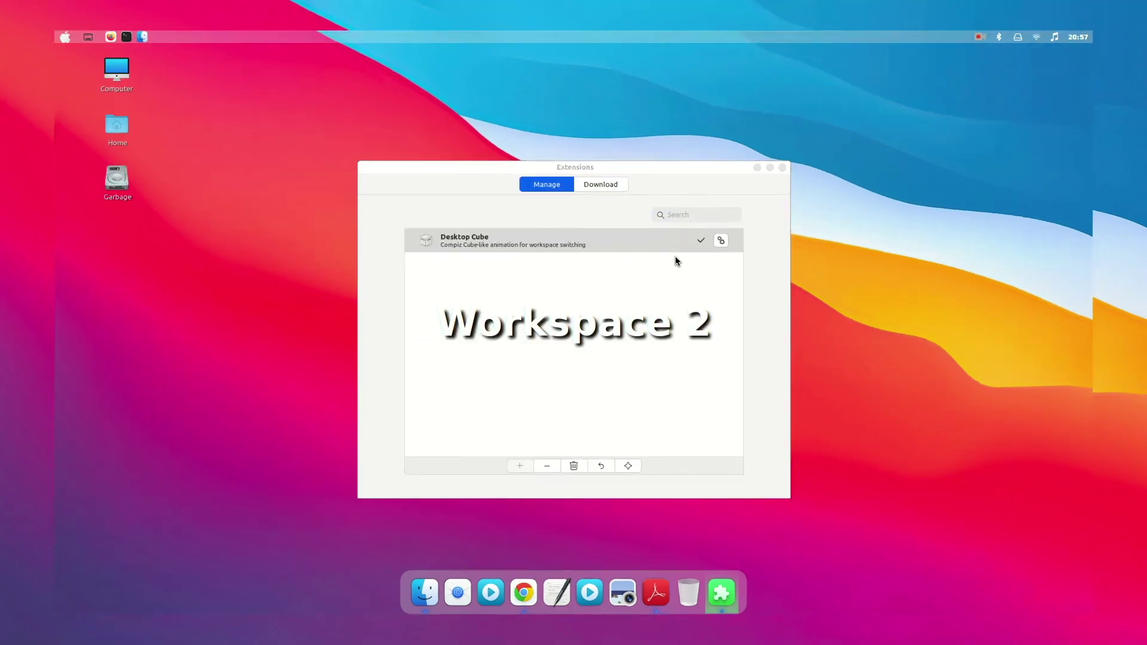
{"action": "key", "text": "ctrl+alt+Right"}
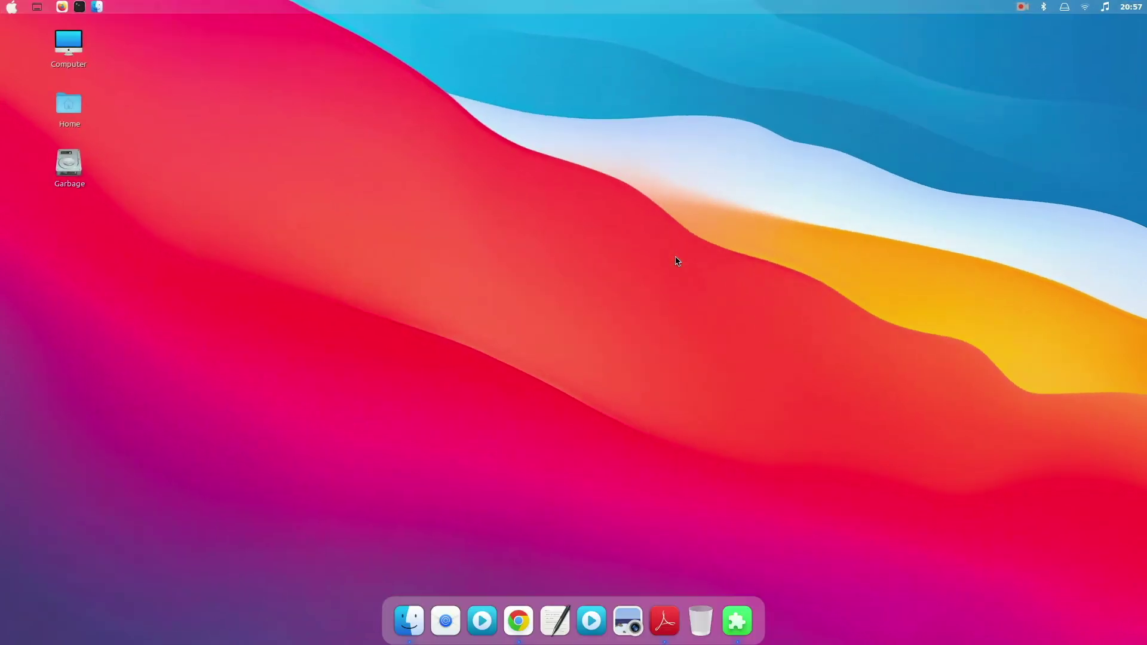
{"action": "key", "text": "super"}
{"action": "key", "text": "Escape"}
{"action": "key", "text": "ctrl+alt+Right"}
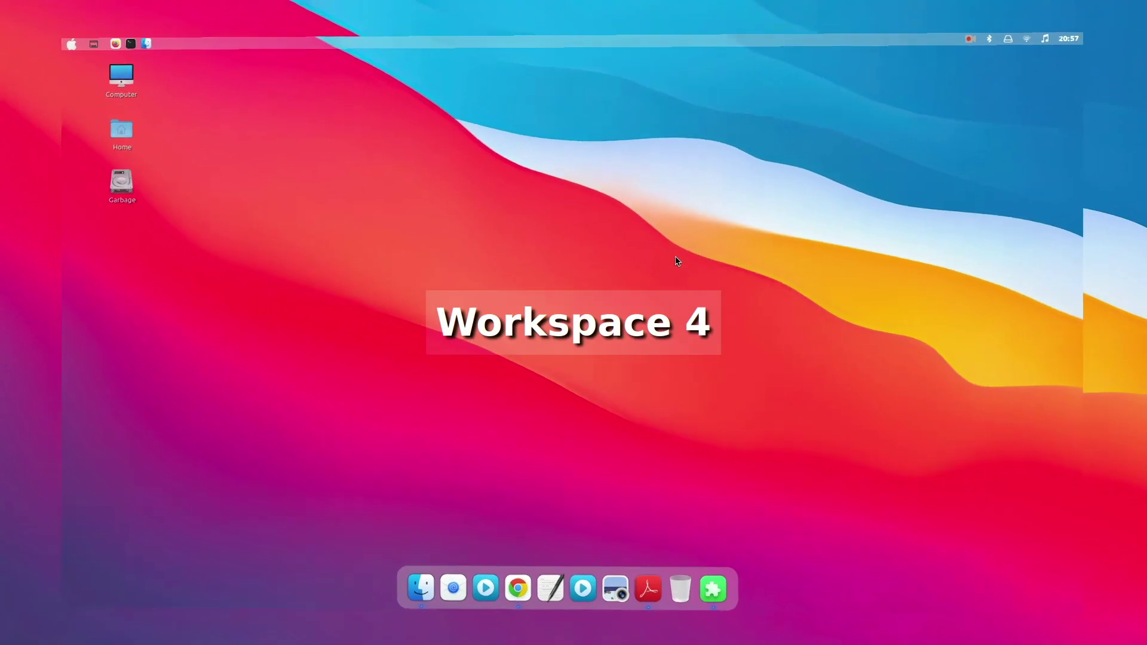
{"action": "key", "text": "ctrl+alt+Left"}
{"action": "key", "text": "ctrl+alt+Left"}
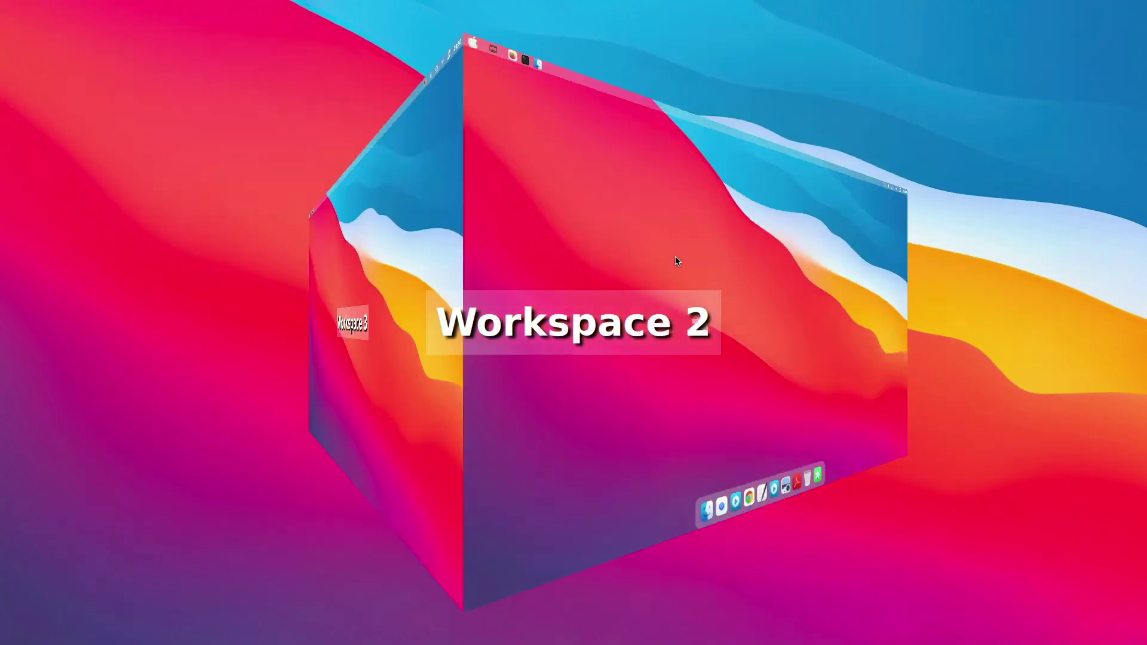